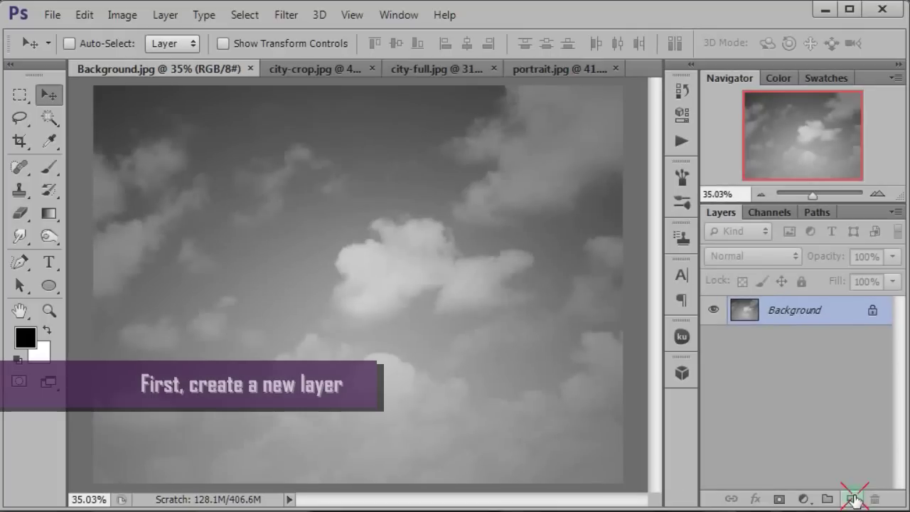
# Step: Add a new empty layer and set the foreground colour to f7b269 orange
pyautogui.click(793, 486)
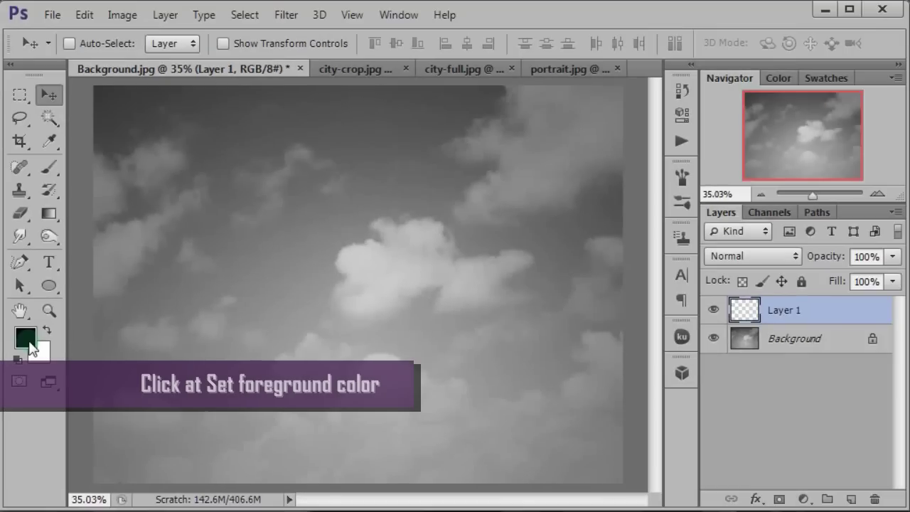
pyautogui.click(34, 334)
pyautogui.moveTo(489, 119); pyautogui.dragTo(390, 94)
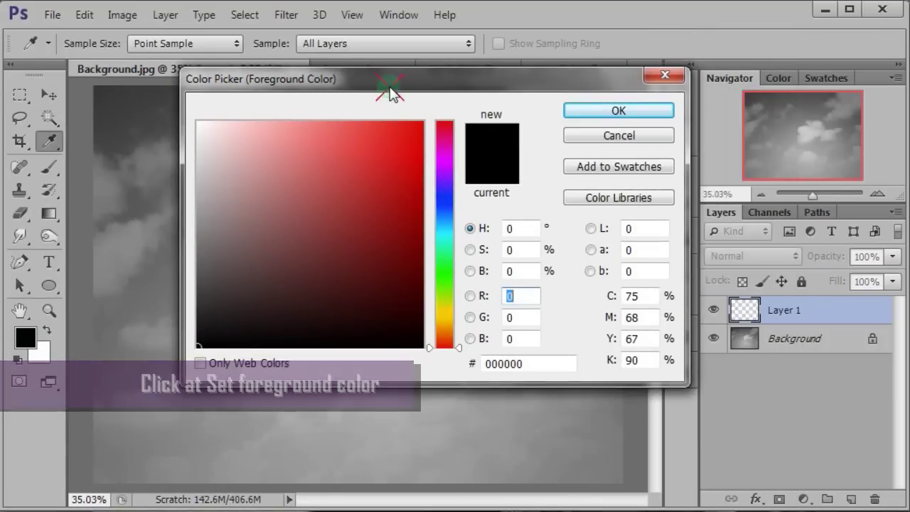
pyautogui.doubleClick(527, 366)
pyautogui.write('f7b269')
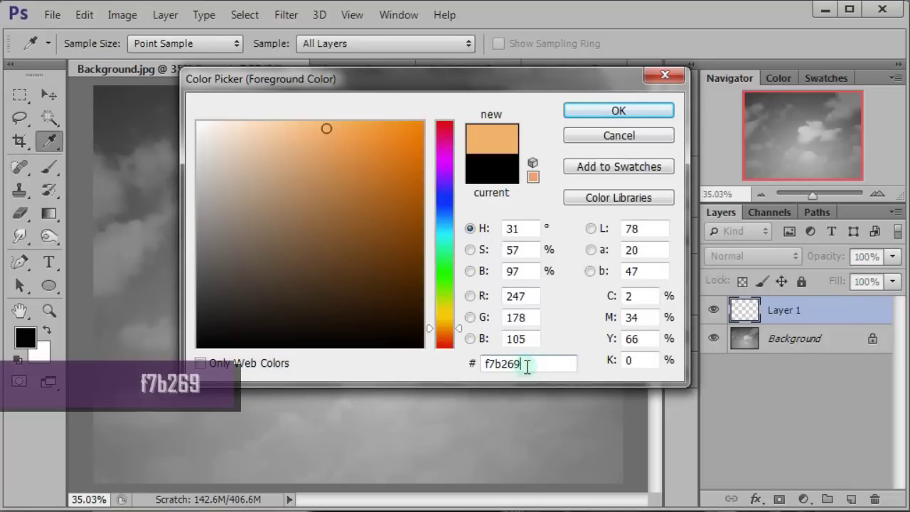
pyautogui.click(618, 112)
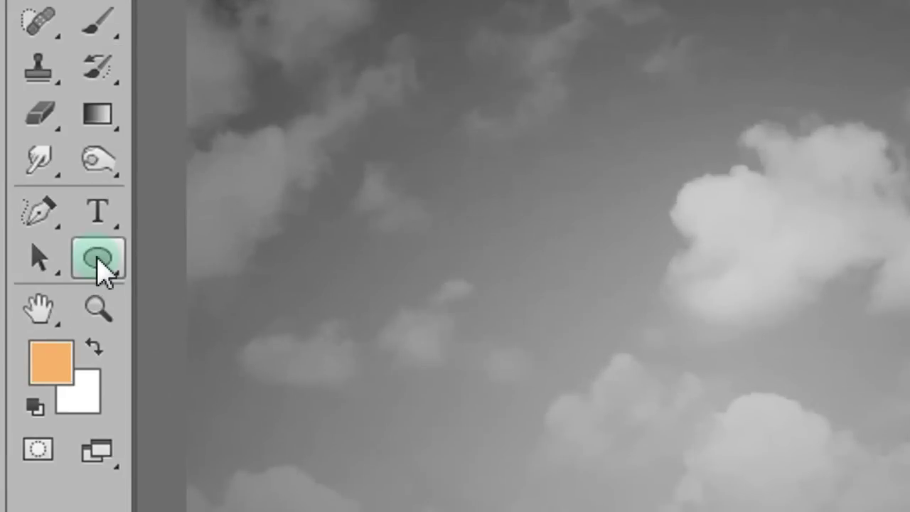
# Step: Draw a large pixel-mode orange ellipse filling the upper-right corner of the clouds
pyautogui.rightClick(50, 288)
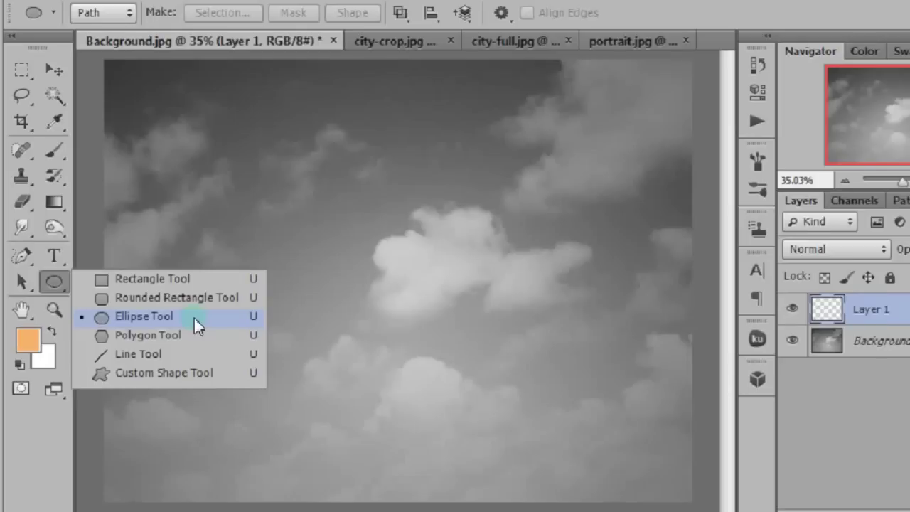
pyautogui.click(192, 321)
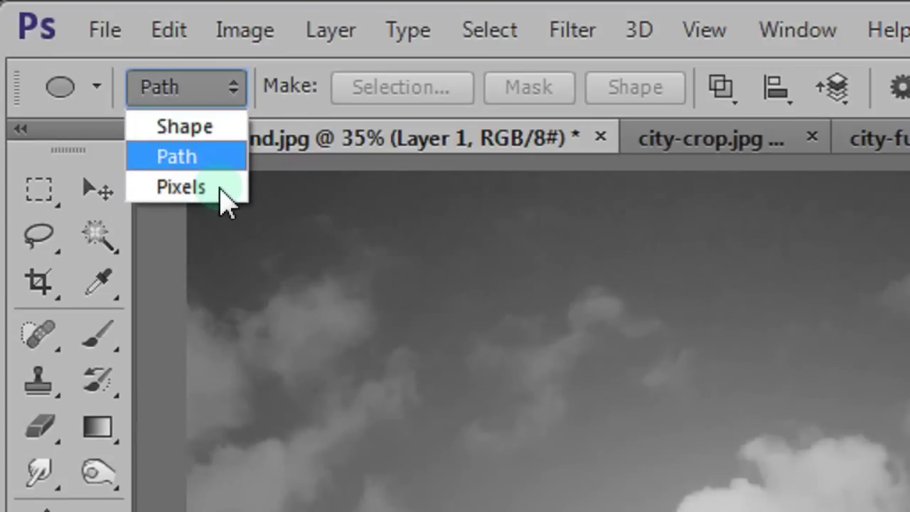
pyautogui.click(112, 100)
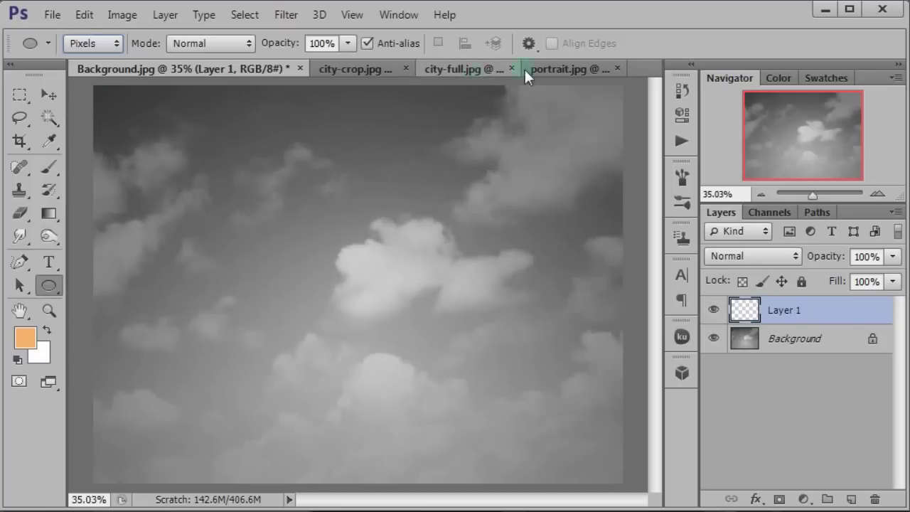
pyautogui.click(540, 46)
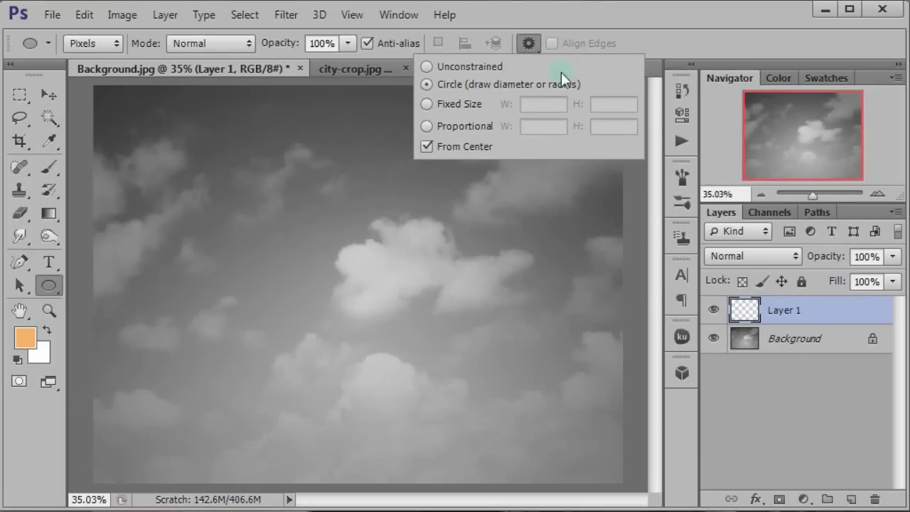
pyautogui.click(607, 21)
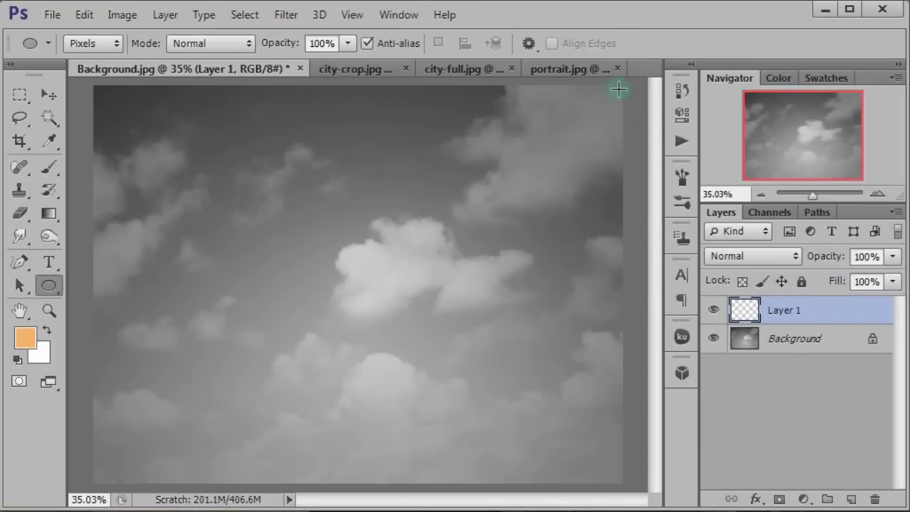
pyautogui.moveTo(619, 106); pyautogui.dragTo(711, 441)
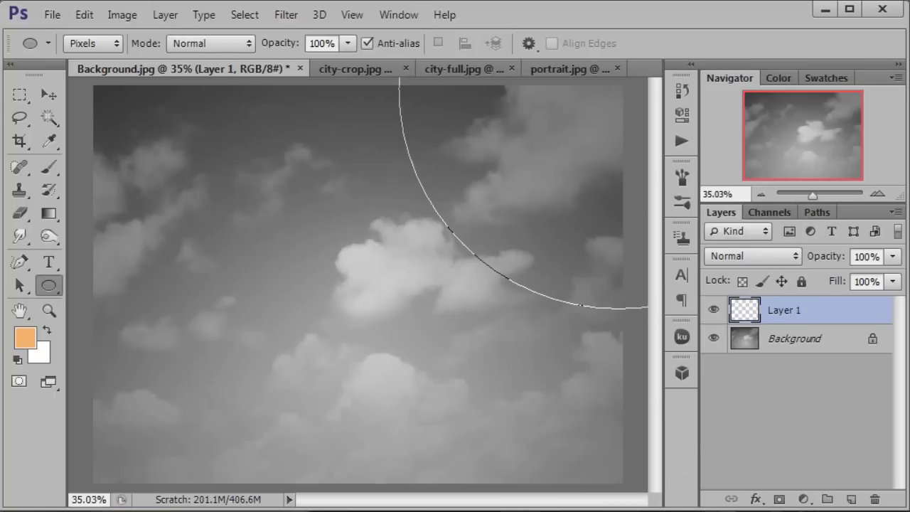
pyautogui.moveTo(503, 307); pyautogui.dragTo(503, 307)
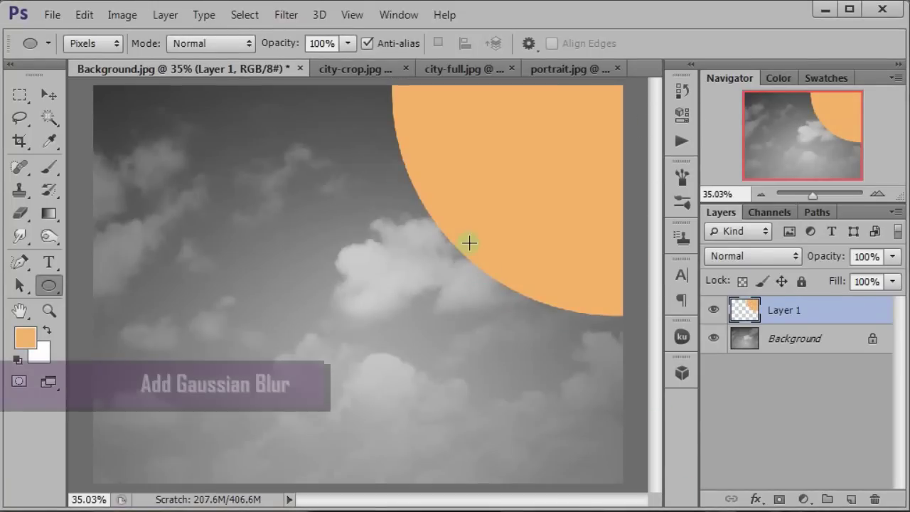
# Step: Gaussian-blur the orange circle and set Layer 1's blend mode to Overlay
pyautogui.click(298, 17)
pyautogui.moveTo(320, 194)
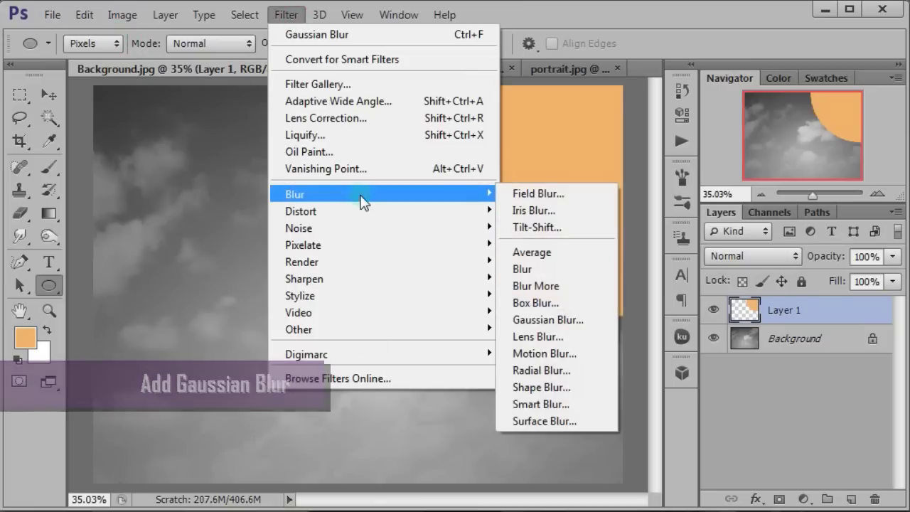
pyautogui.click(551, 320)
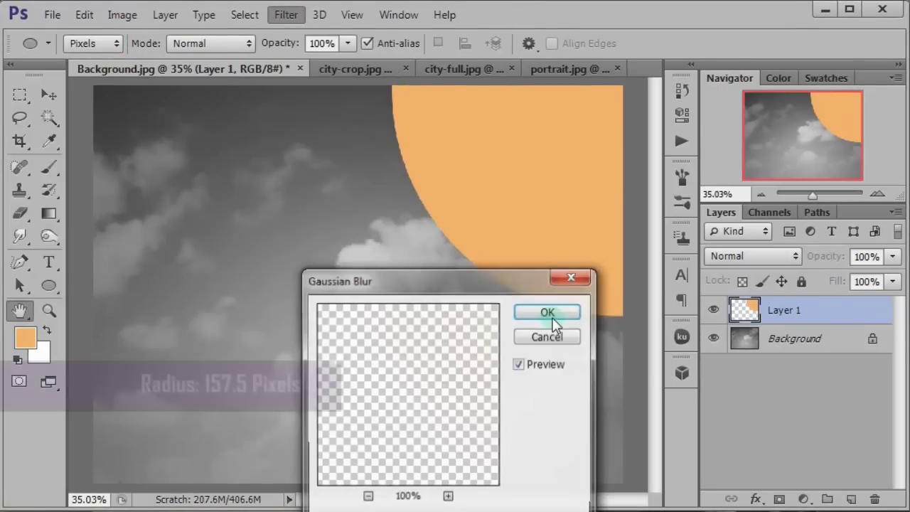
pyautogui.click(755, 256)
pyautogui.click(738, 157)
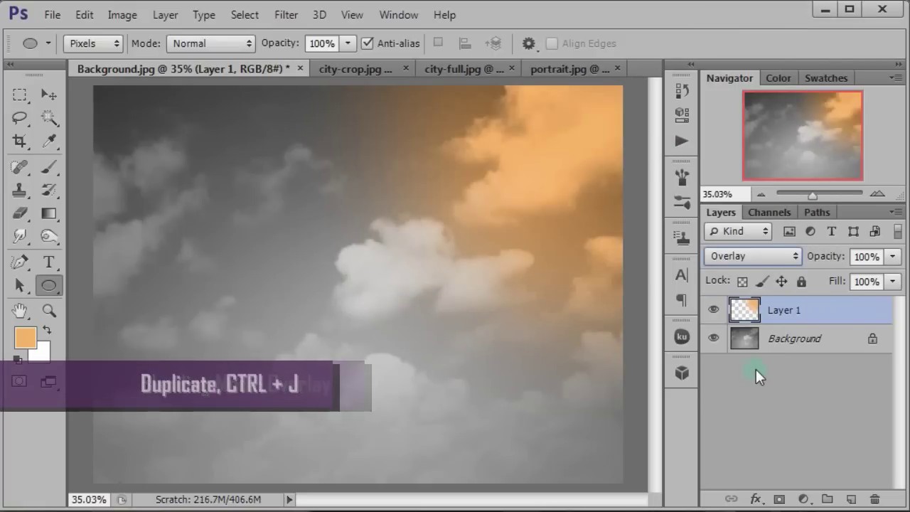
# Step: Duplicate the glow, rotate it 180°, flip it horizontally, and move it to the lower right
pyautogui.hotkey('ctrl', 'j')
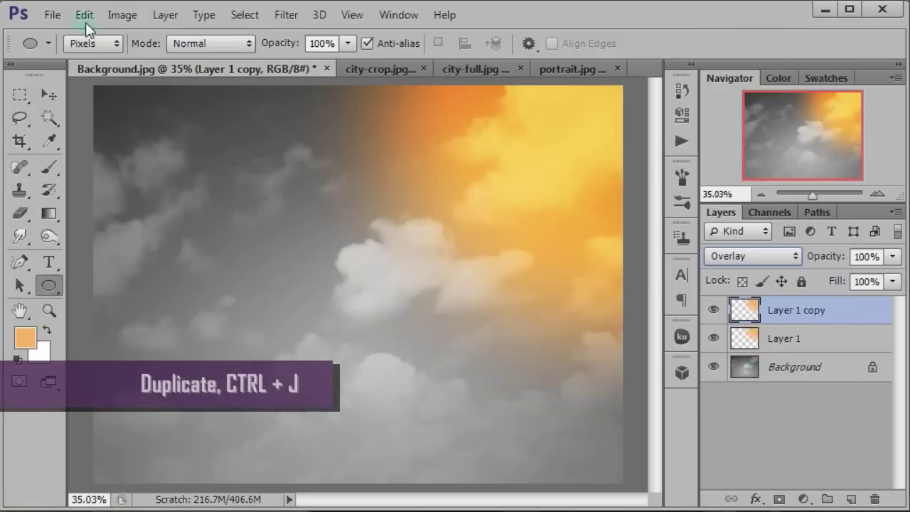
pyautogui.click(84, 15)
pyautogui.moveTo(143, 280)
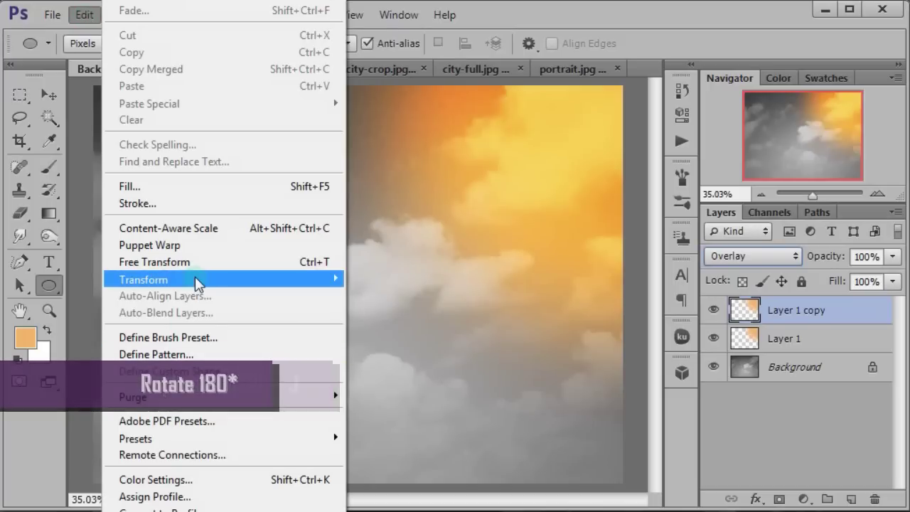
pyautogui.click(424, 414)
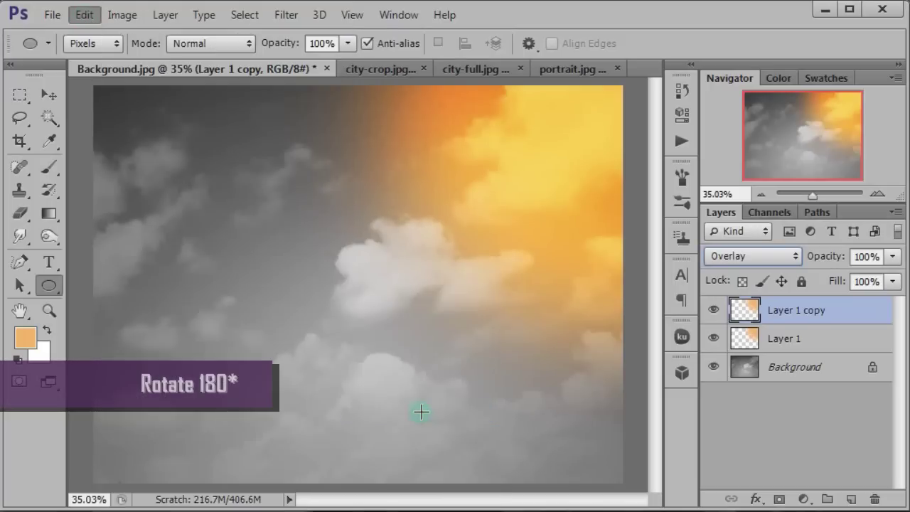
pyautogui.click(91, 20)
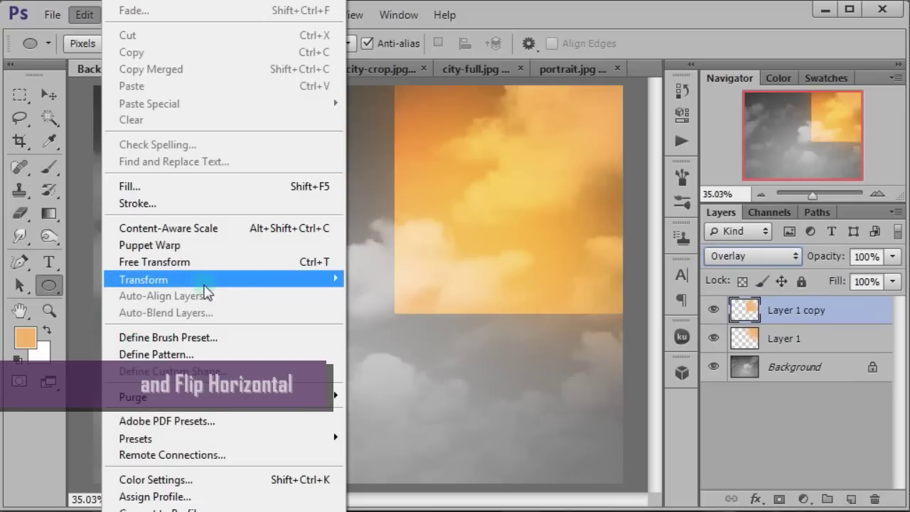
pyautogui.moveTo(156, 279)
pyautogui.click(410, 469)
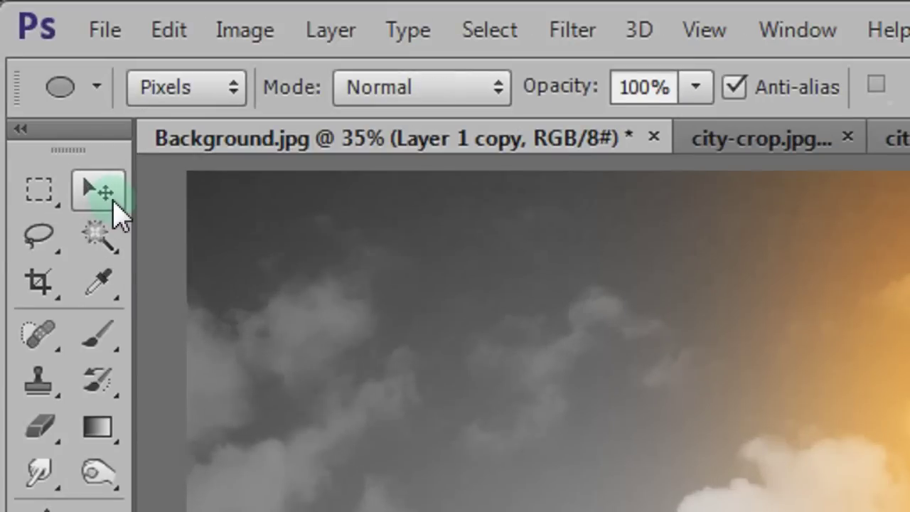
pyautogui.click(55, 103)
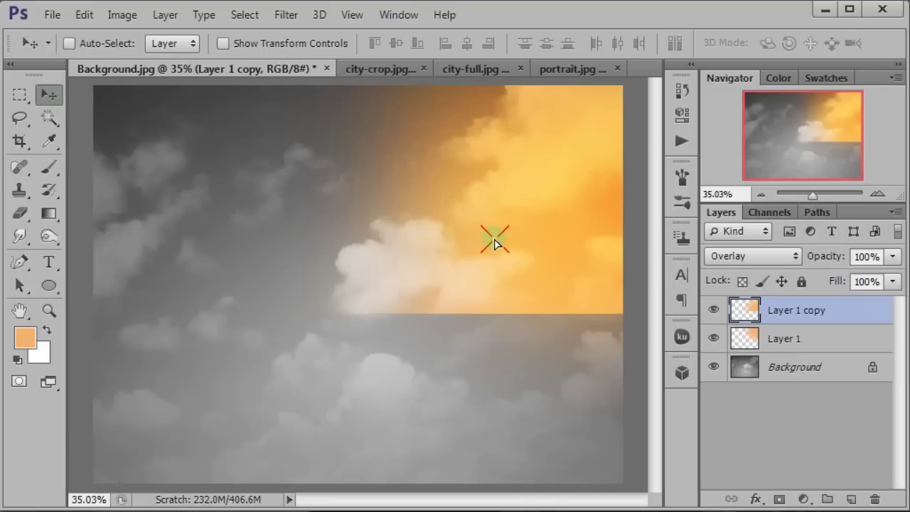
pyautogui.moveTo(495, 243); pyautogui.dragTo(497, 402)
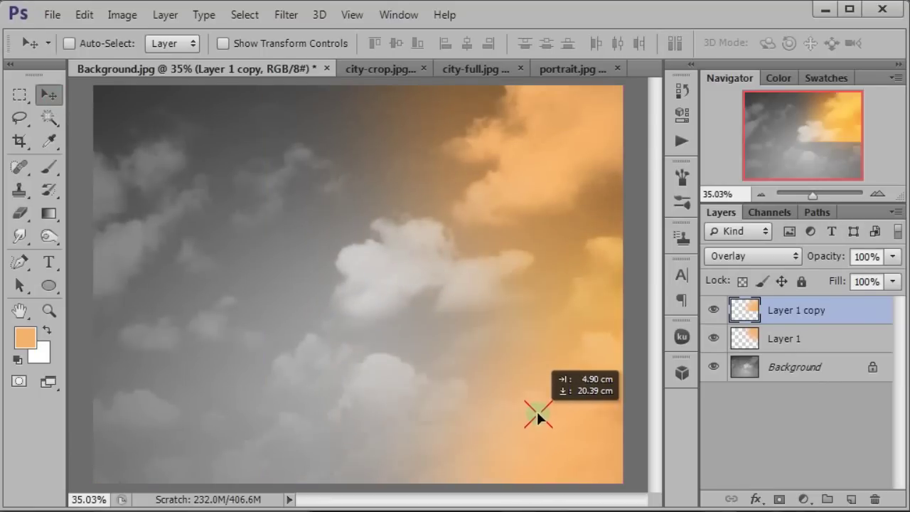
pyautogui.moveTo(499, 407); pyautogui.dragTo(543, 411)
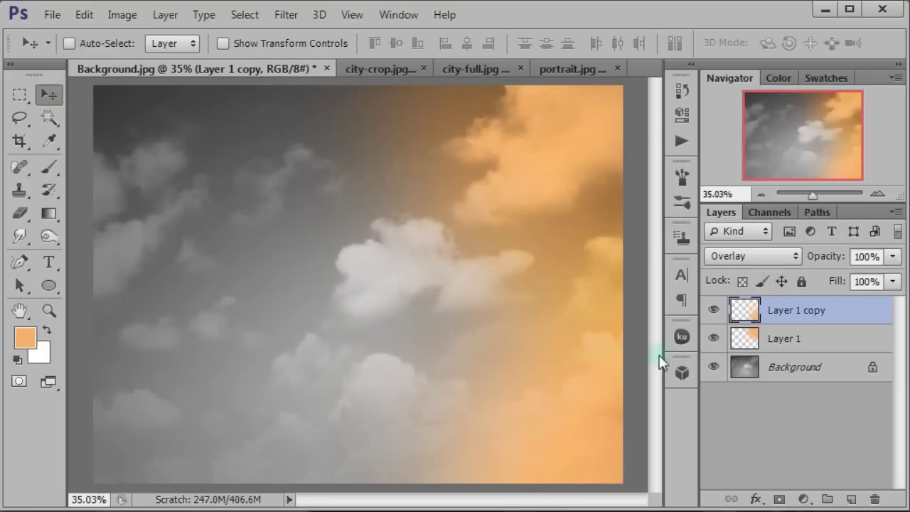
# Step: Blend Layer 1 copy as Soft Light, then add a Warming Filter (85) Photo Filter at 80% density
pyautogui.click(747, 256)
pyautogui.click(748, 174)
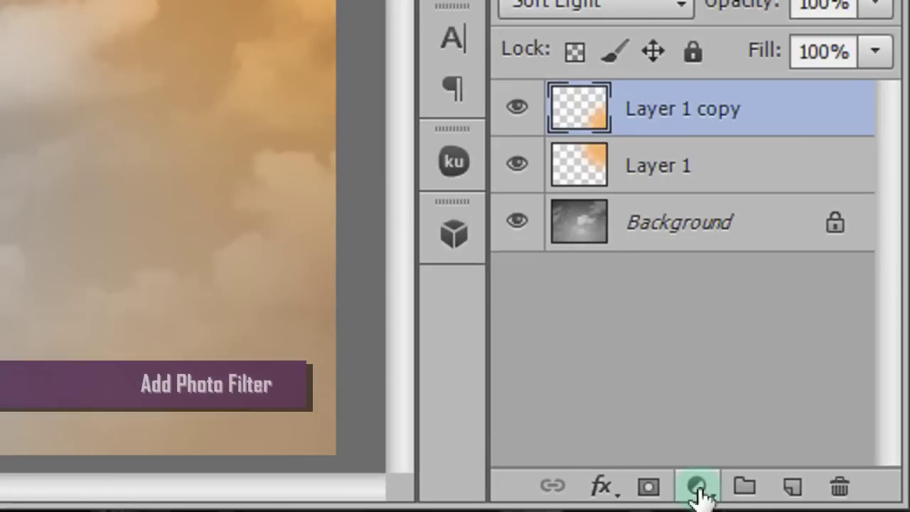
pyautogui.click(802, 500)
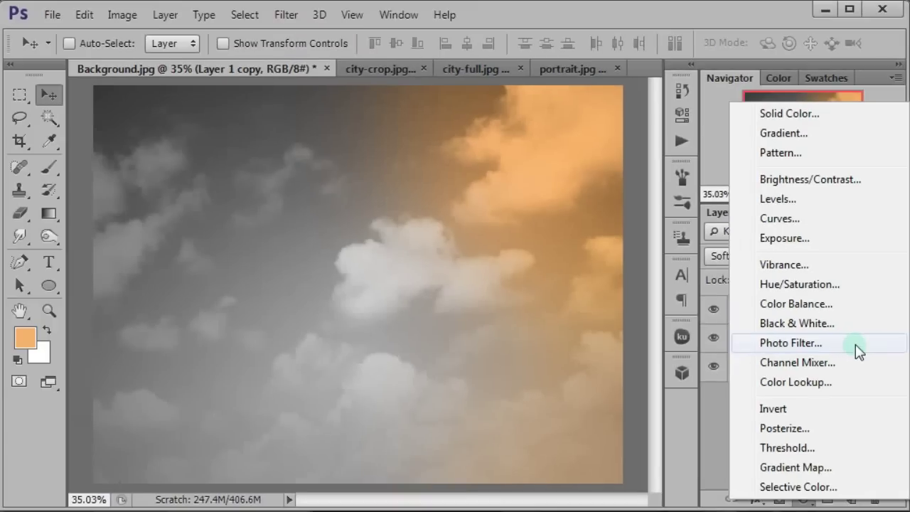
pyautogui.click(855, 350)
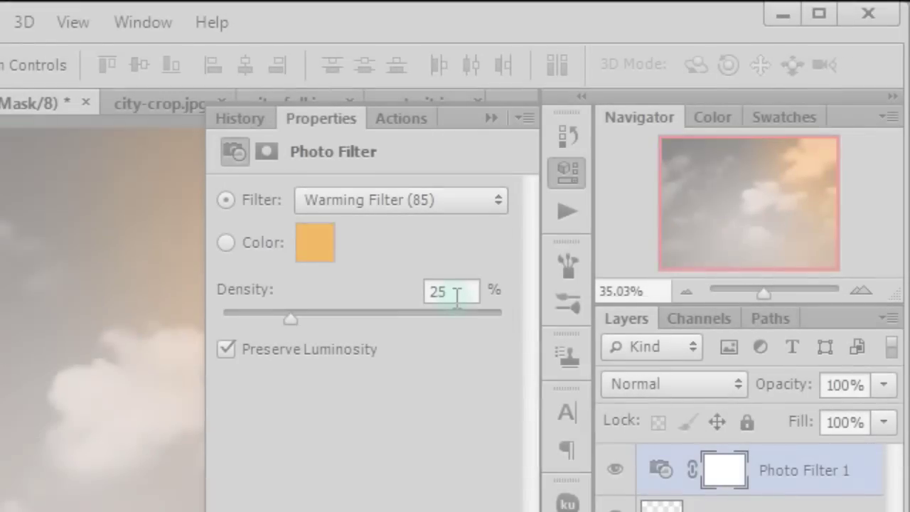
pyautogui.click(589, 194)
pyautogui.write('80')
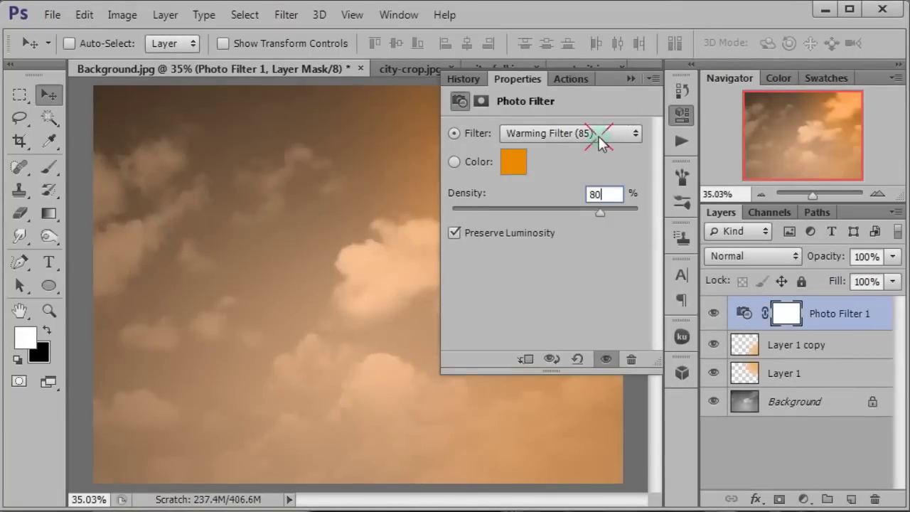
pyautogui.click(598, 138)
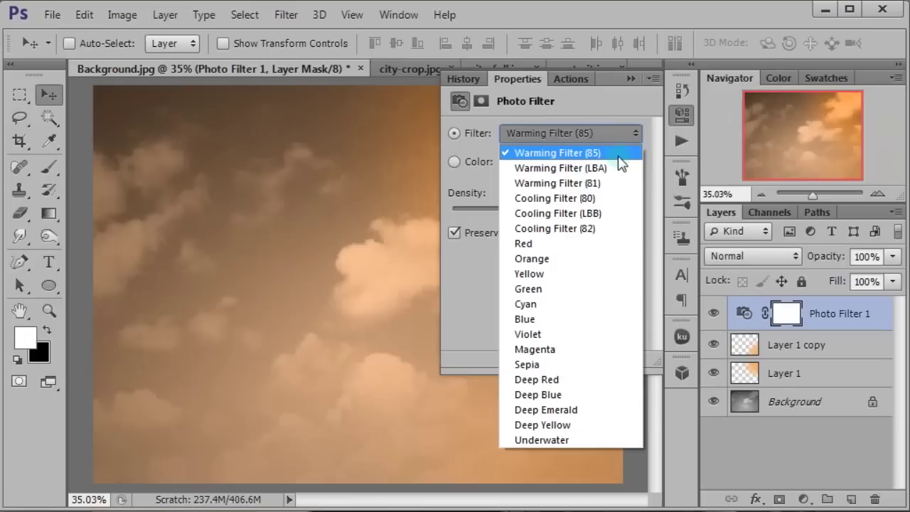
pyautogui.click(618, 163)
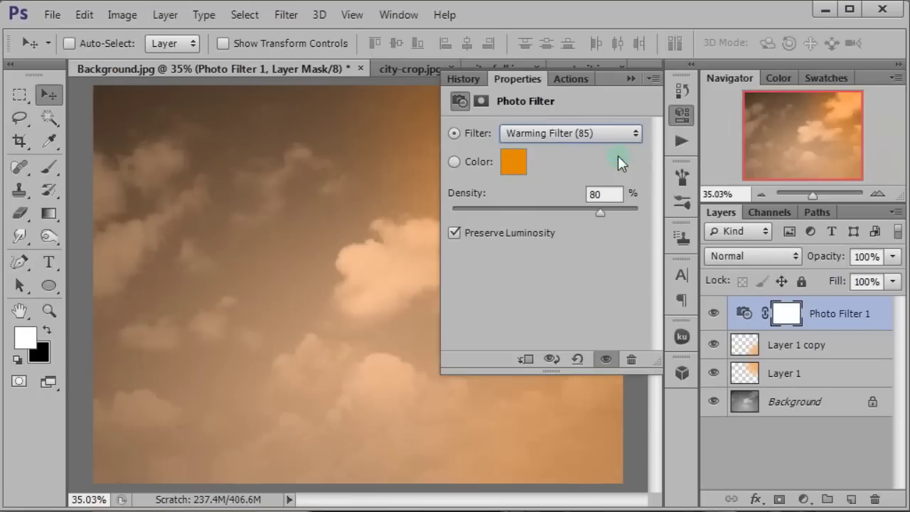
pyautogui.click(631, 81)
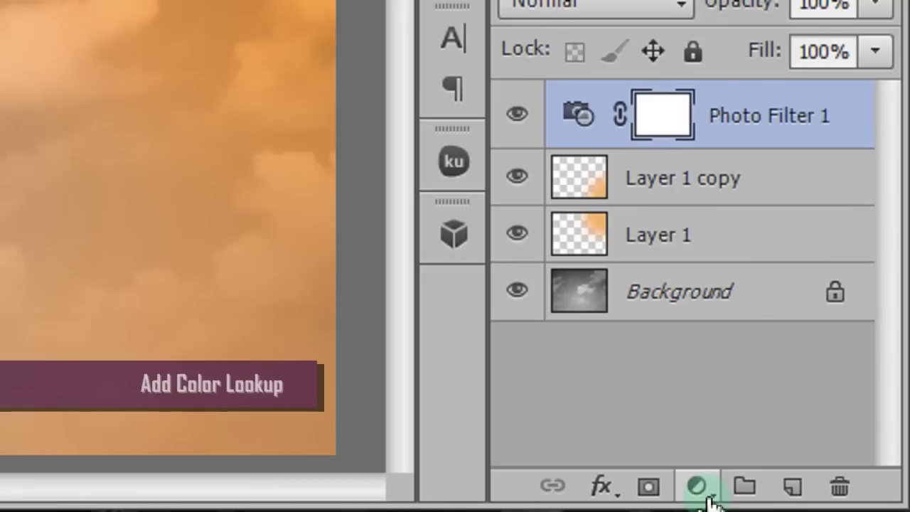
# Step: Add a Color Lookup adjustment layer using the filmstock_50.3dl lookup table
pyautogui.click(709, 497)
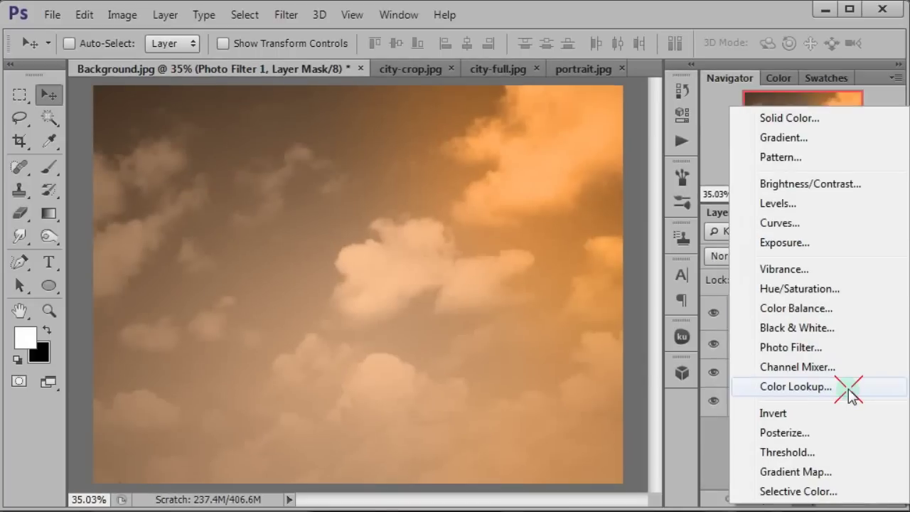
pyautogui.click(841, 375)
pyautogui.click(582, 134)
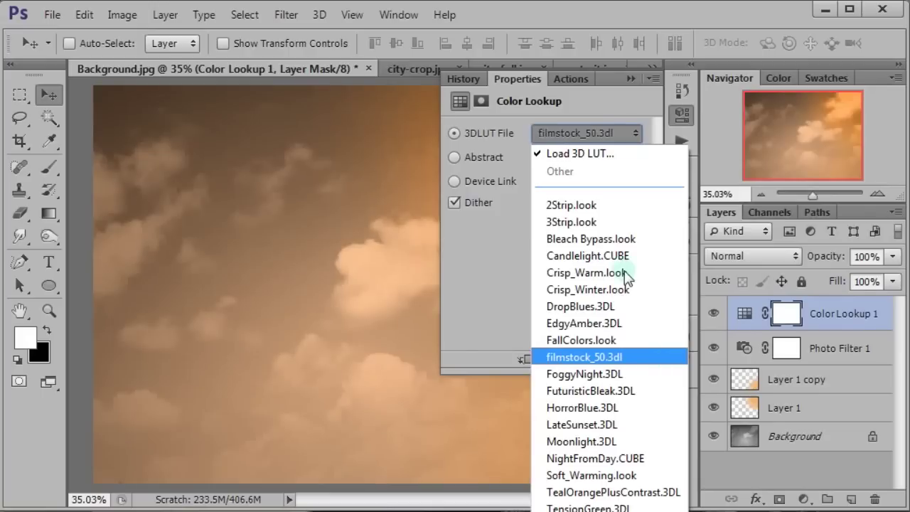
pyautogui.press('Return')
pyautogui.click(629, 80)
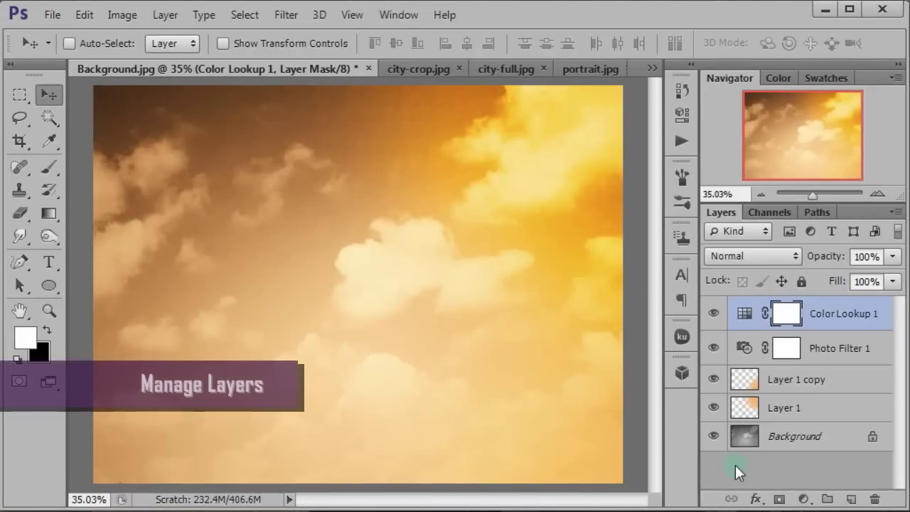
# Step: Group Photo Filter 1, Layer 1 copy and Layer 1 with Color Lookup into a group named 'color'
pyautogui.keyDown('ctrl'); pyautogui.click(844, 348); pyautogui.keyUp('ctrl')
pyautogui.keyDown('ctrl'); pyautogui.click(850, 380); pyautogui.keyUp('ctrl')
pyautogui.keyDown('ctrl'); pyautogui.click(853, 403); pyautogui.keyUp('ctrl')
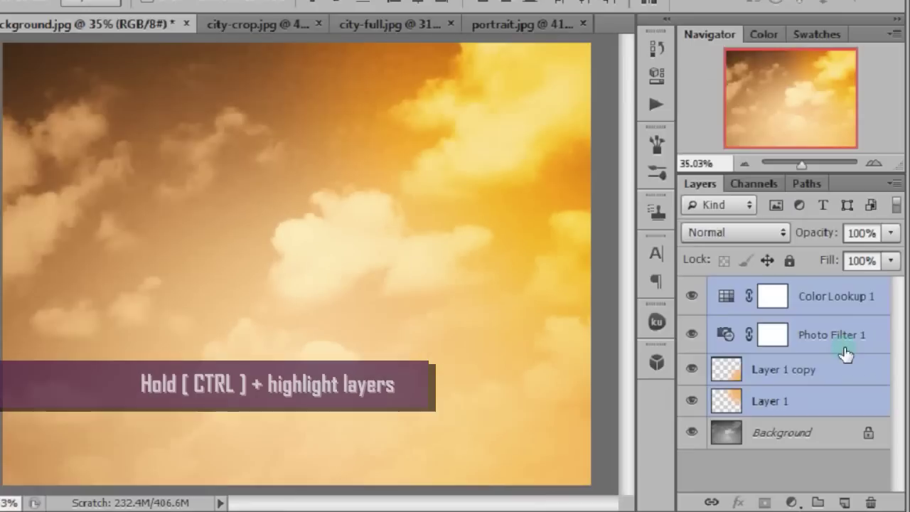
pyautogui.hotkey('ctrl', 'g')
pyautogui.write('co')
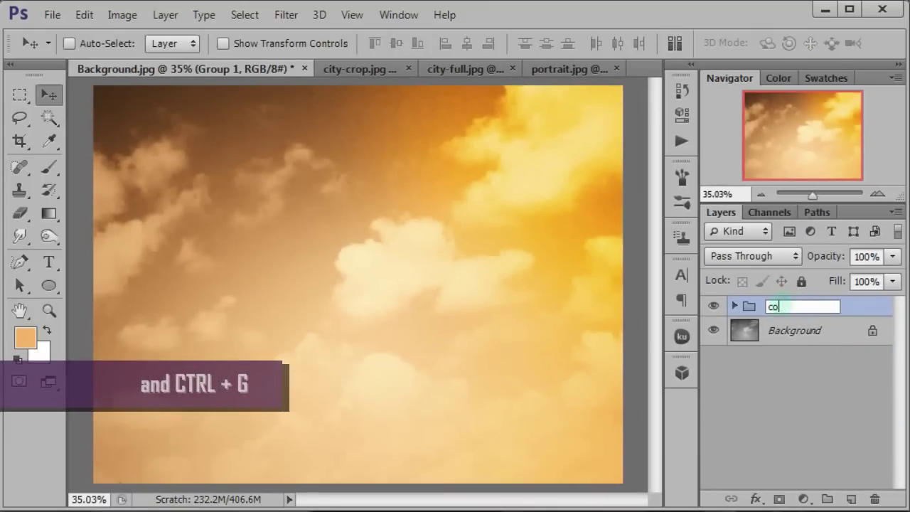
pyautogui.write('lor')
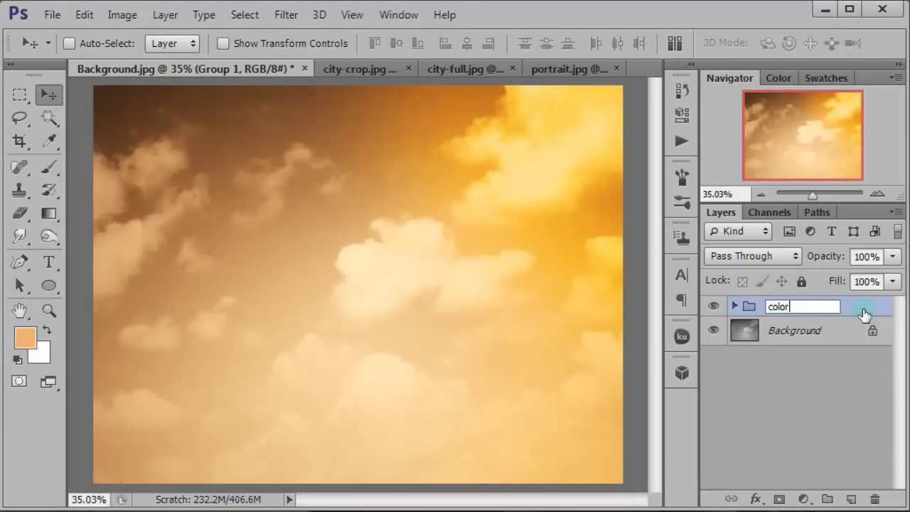
pyautogui.press('Return')
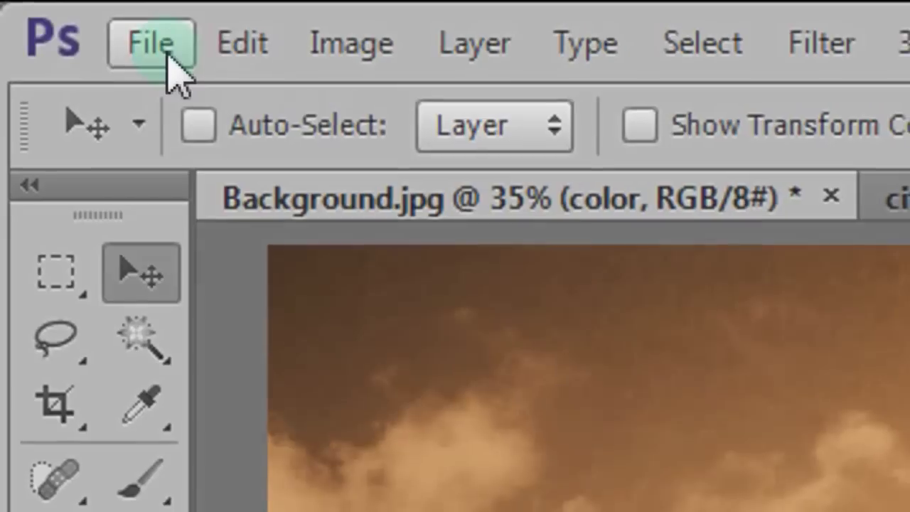
# Step: Save the document as city-face.psd in Photoshop format
pyautogui.click(171, 71)
pyautogui.click(204, 325)
pyautogui.write('city')
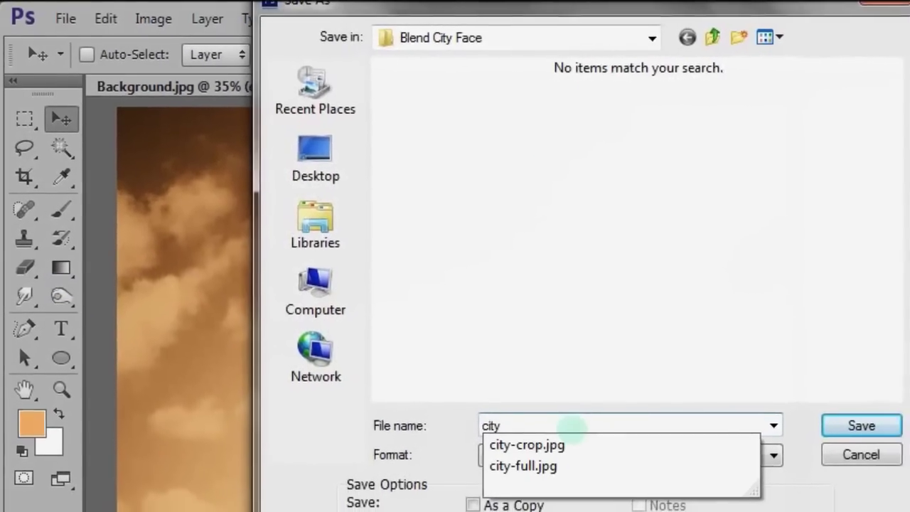
pyautogui.write('-face')
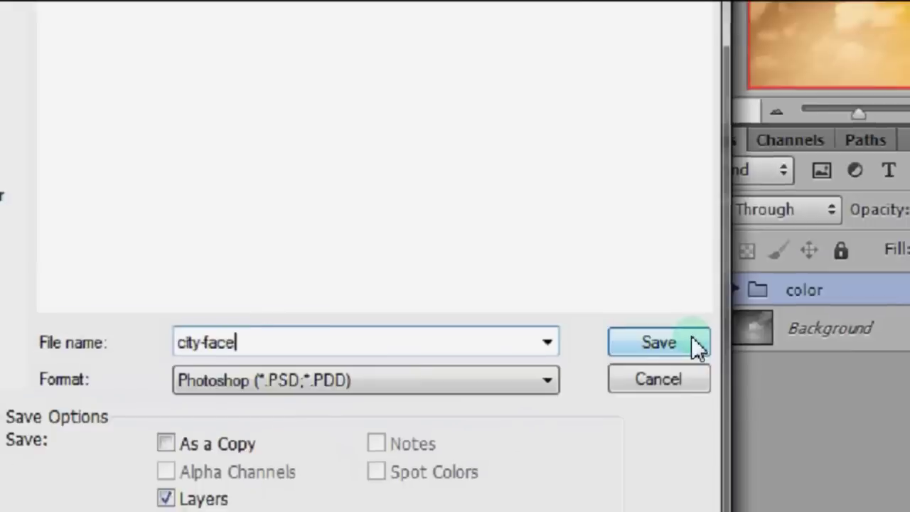
pyautogui.click(690, 337)
pyautogui.press('Return')
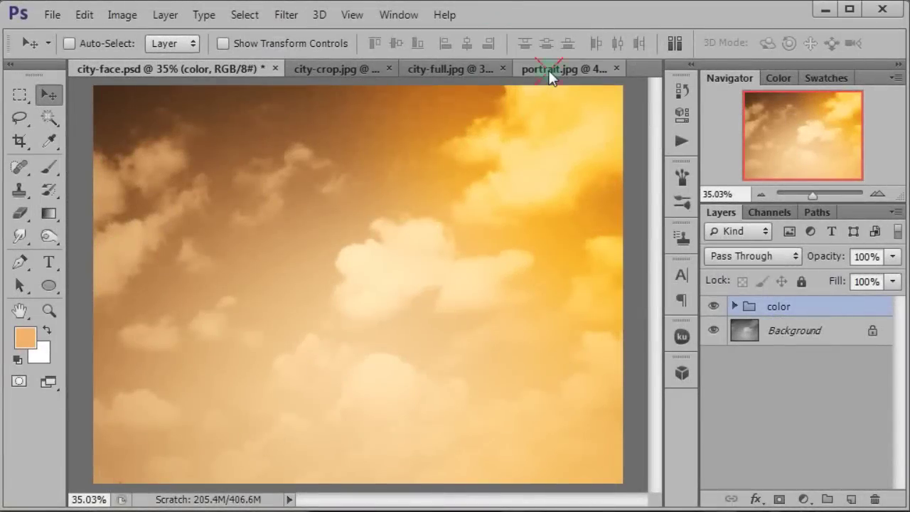
# Step: In portrait.jpg, Magic Wand the white background and invert the selection to isolate the man
pyautogui.click(551, 70)
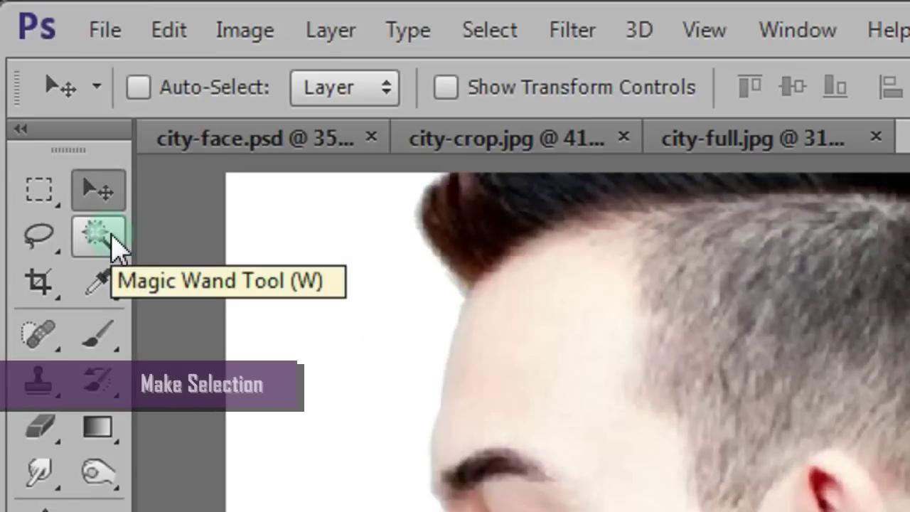
pyautogui.click(55, 118)
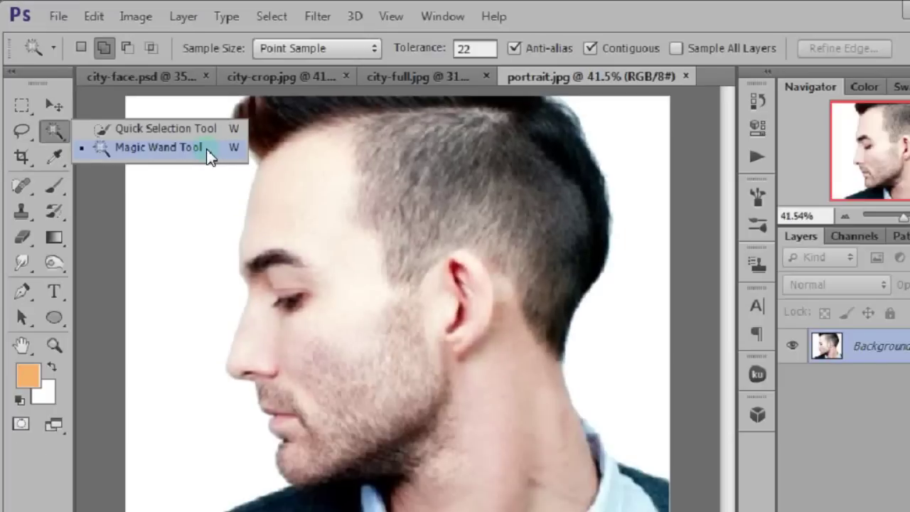
pyautogui.click(381, 281)
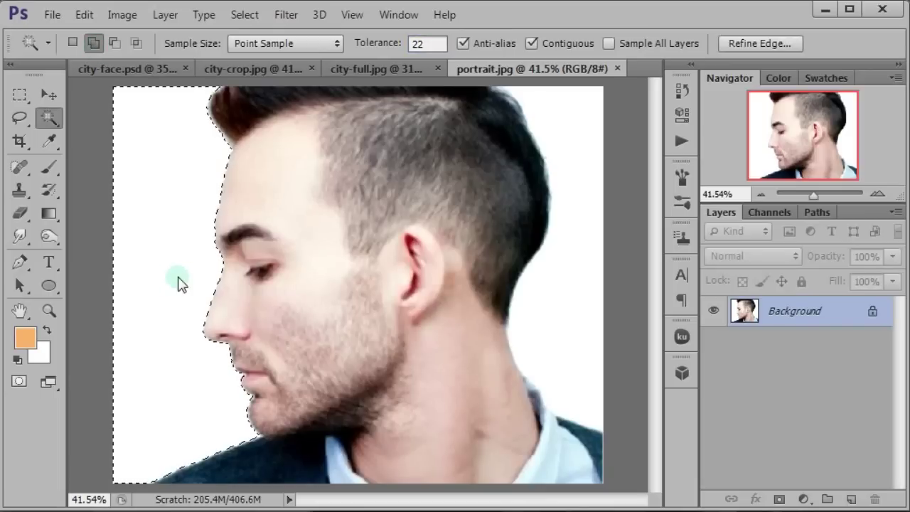
pyautogui.click(556, 310)
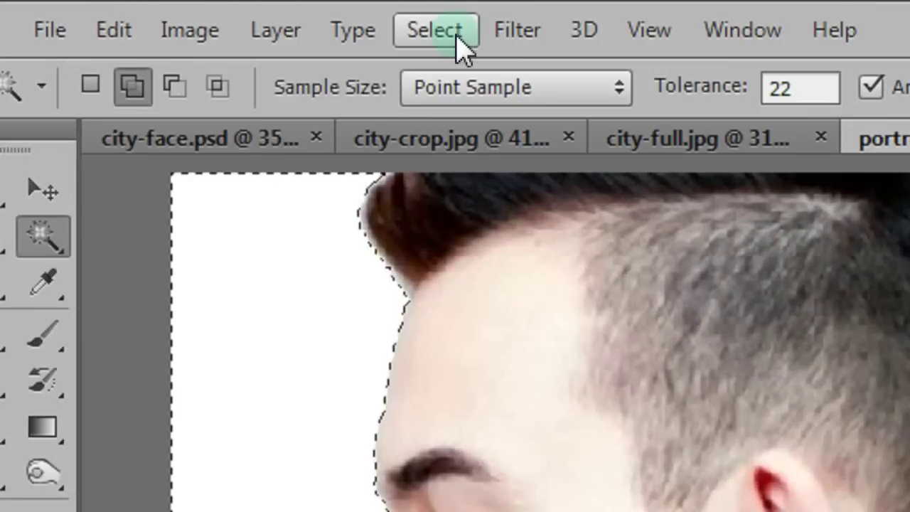
pyautogui.click(256, 17)
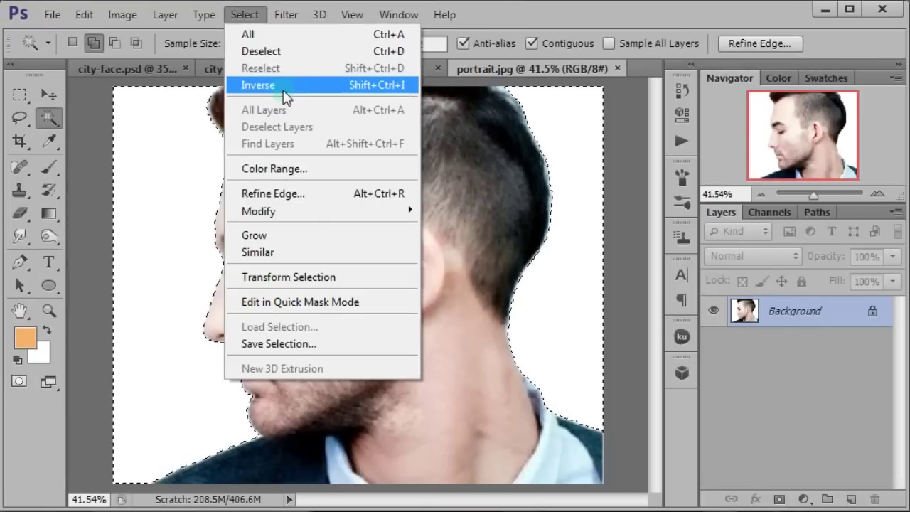
pyautogui.click(510, 182)
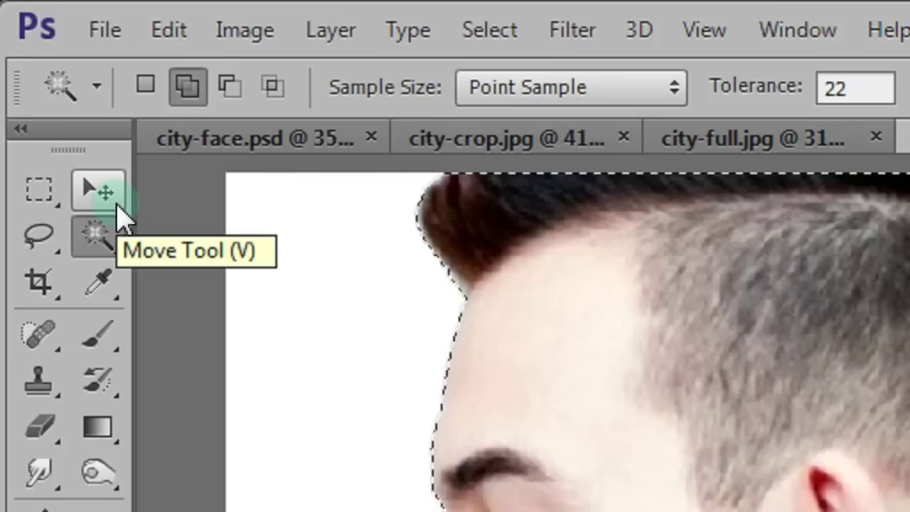
# Step: Drag the selected man into city-face.psd as Layer 2, close portrait.jpg, and nudge him down
pyautogui.click(118, 204)
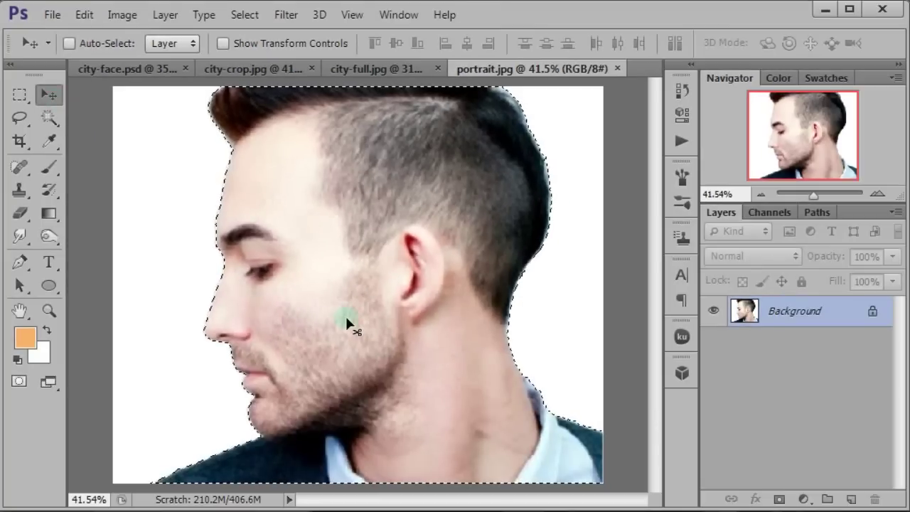
pyautogui.moveTo(346, 323); pyautogui.dragTo(151, 71)
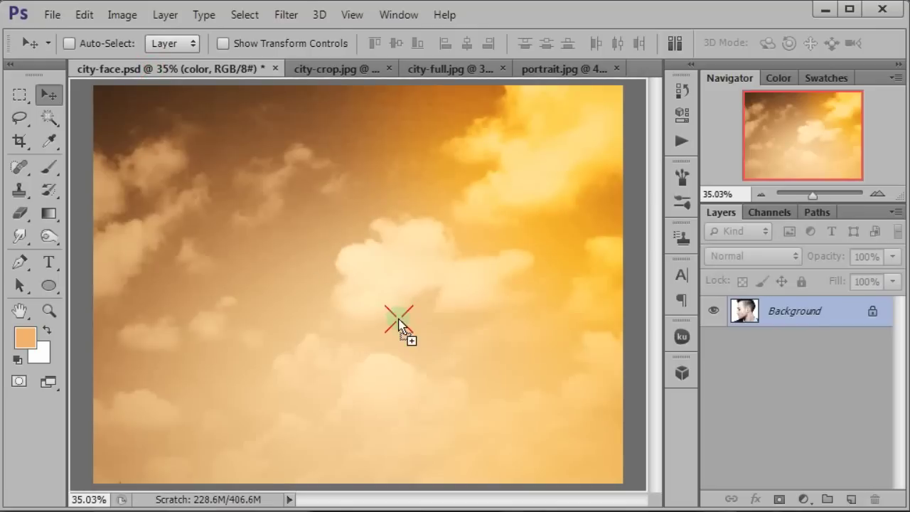
pyautogui.moveTo(150, 69)
pyautogui.mouseDown()
pyautogui.moveTo(422, 340)
pyautogui.moveTo(411, 334)
pyautogui.mouseUp()
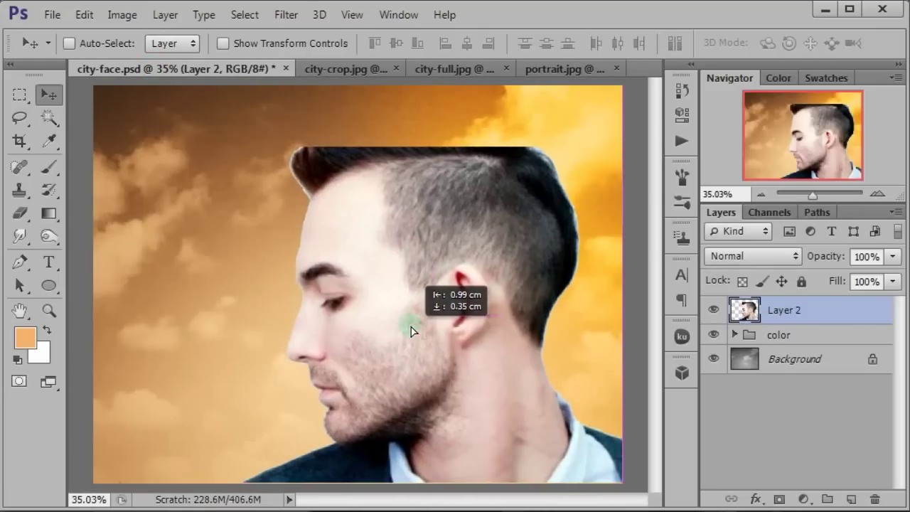
pyautogui.click(560, 69)
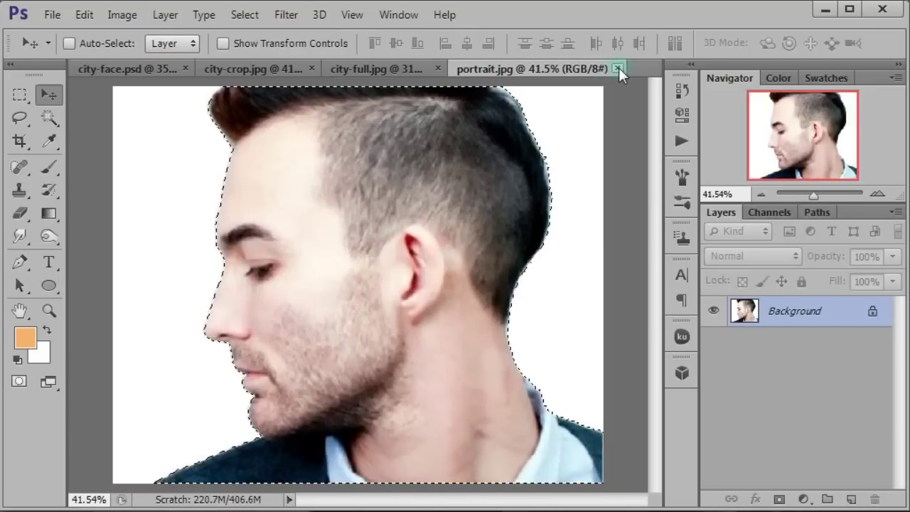
pyautogui.click(618, 69)
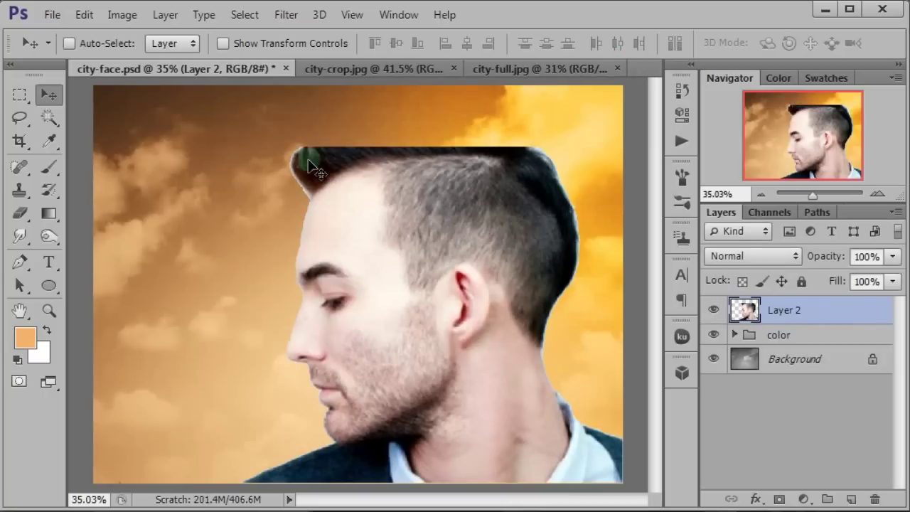
pyautogui.press('Down')
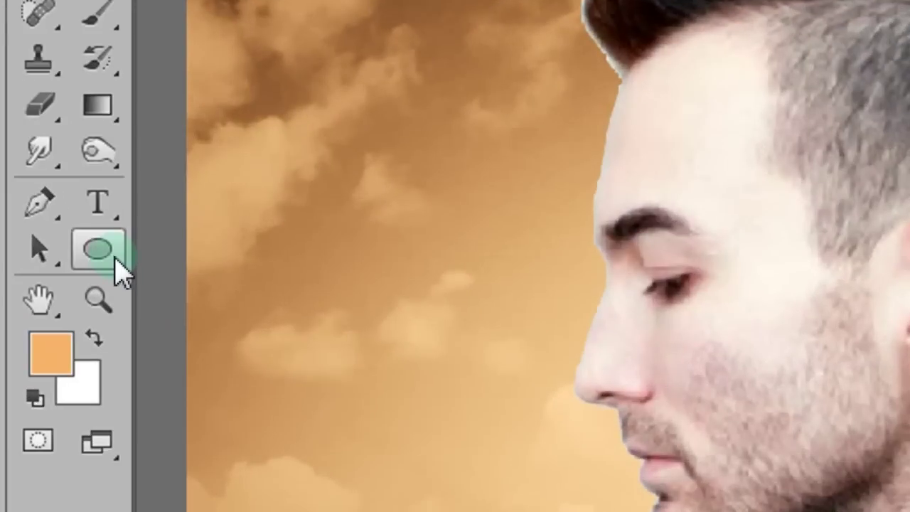
# Step: Draw an unconstrained, non-centred ellipse path across the top of the man's head
pyautogui.rightClick(57, 288)
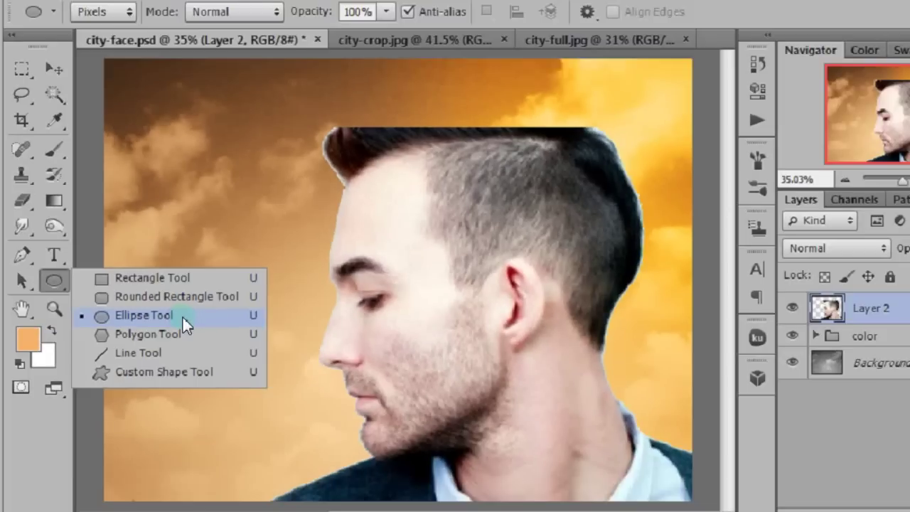
pyautogui.click(179, 317)
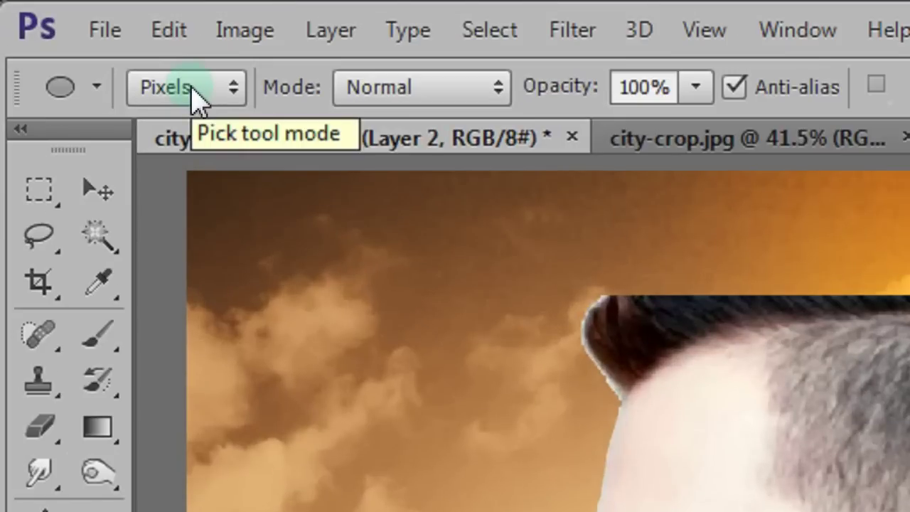
pyautogui.click(95, 43)
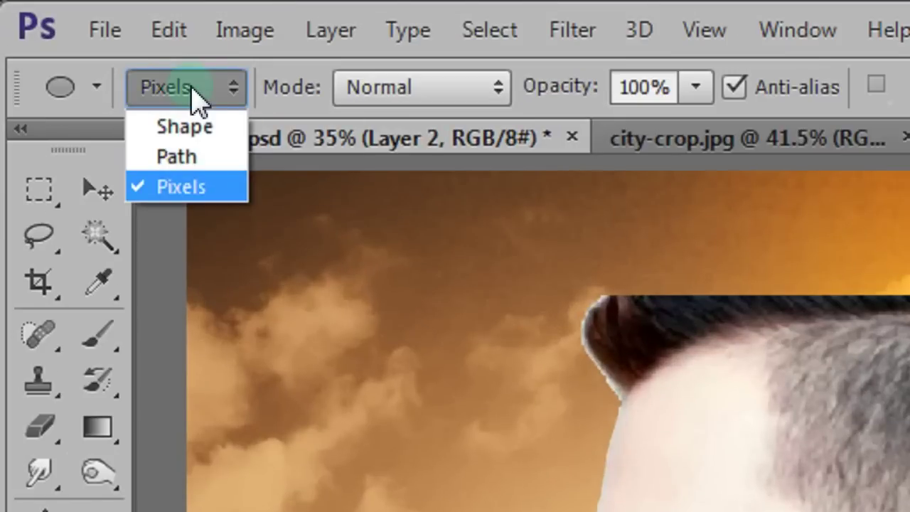
pyautogui.click(223, 159)
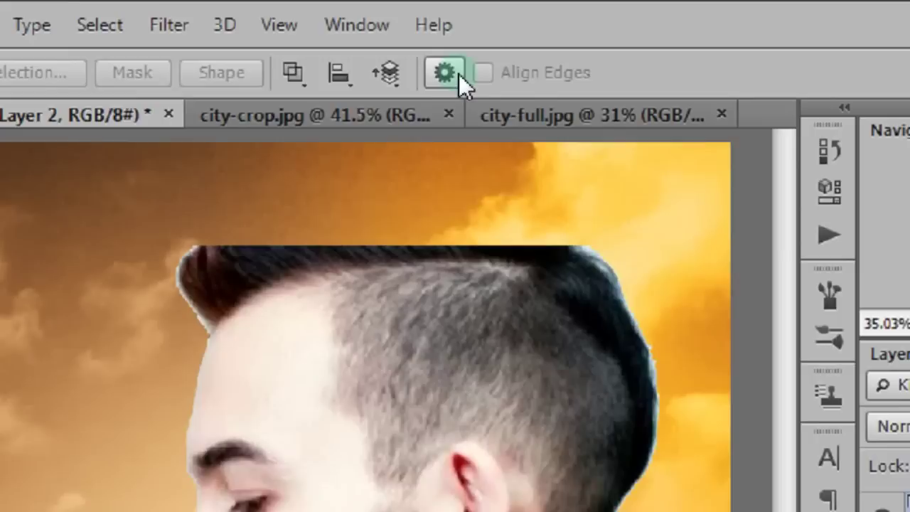
pyautogui.click(455, 44)
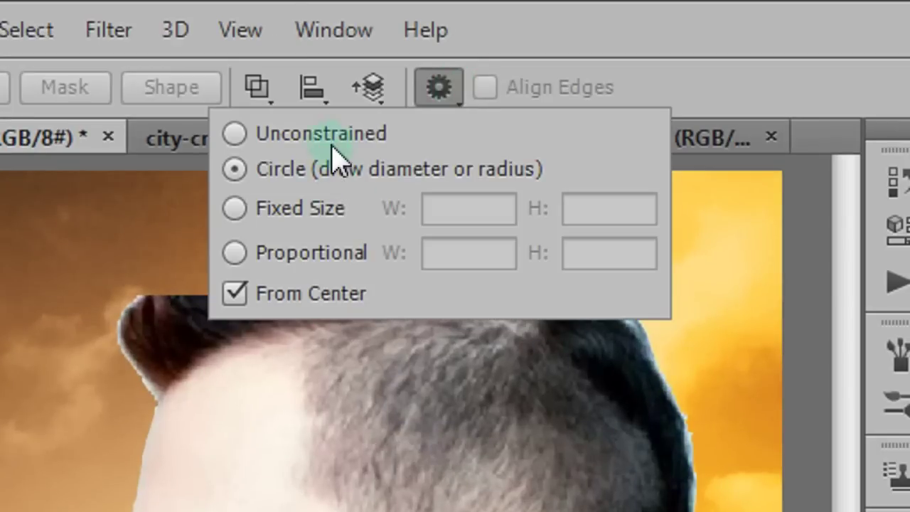
pyautogui.click(328, 140)
pyautogui.click(239, 300)
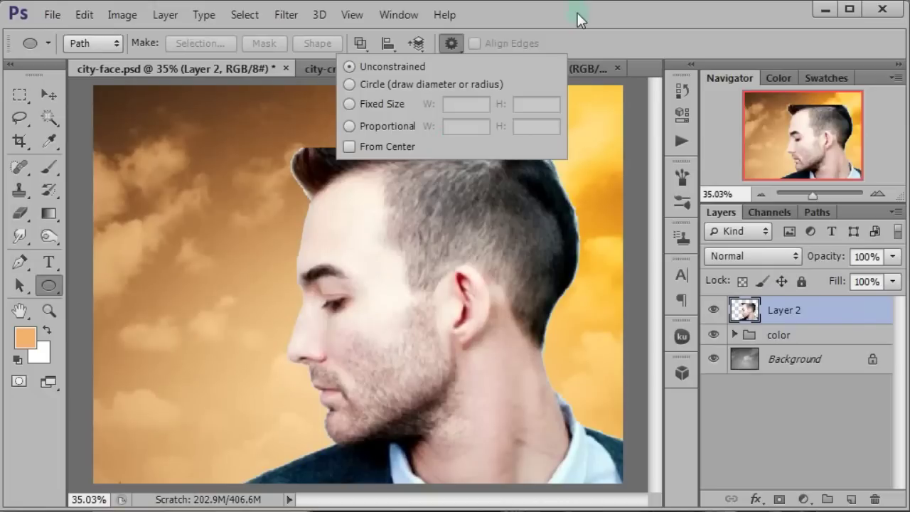
pyautogui.click(577, 19)
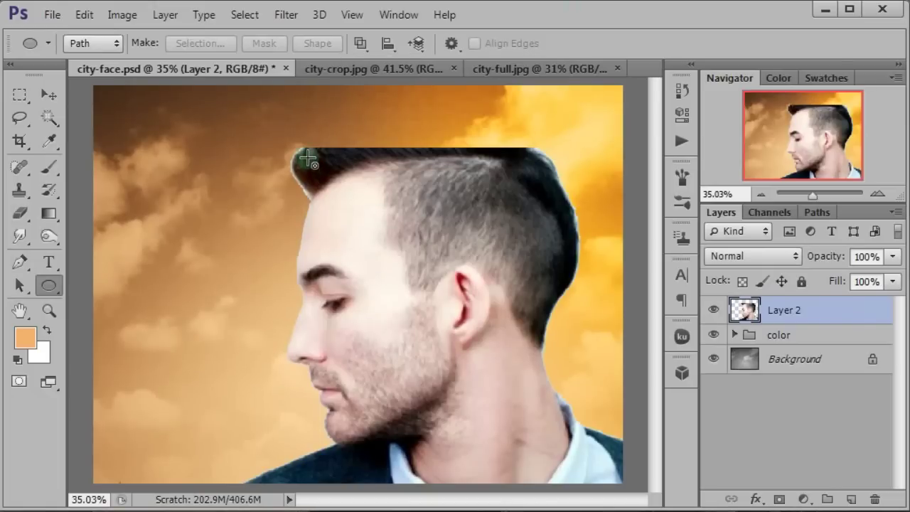
pyautogui.moveTo(306, 156); pyautogui.dragTo(573, 226)
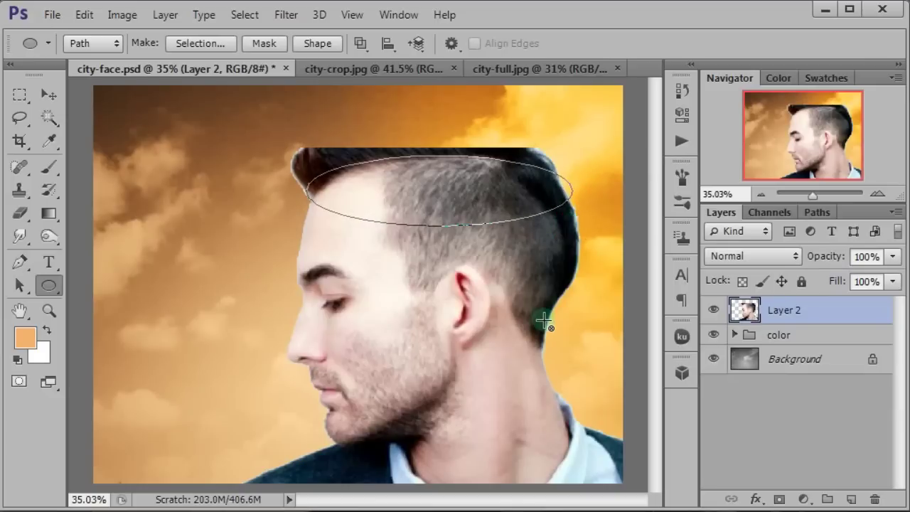
# Step: Free Transform the ellipse path to about W 131%, H 164% around the crown
pyautogui.hotkey('ctrl', 't')
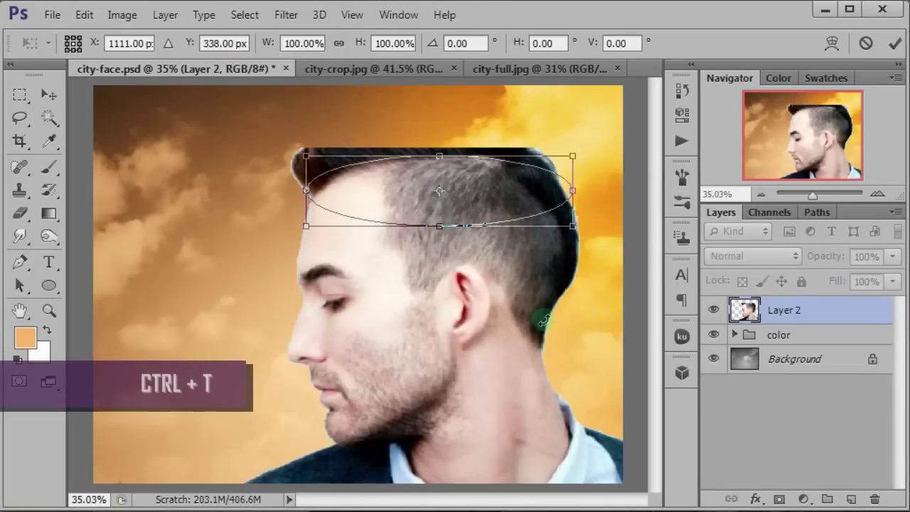
pyautogui.moveTo(442, 155); pyautogui.dragTo(440, 116)
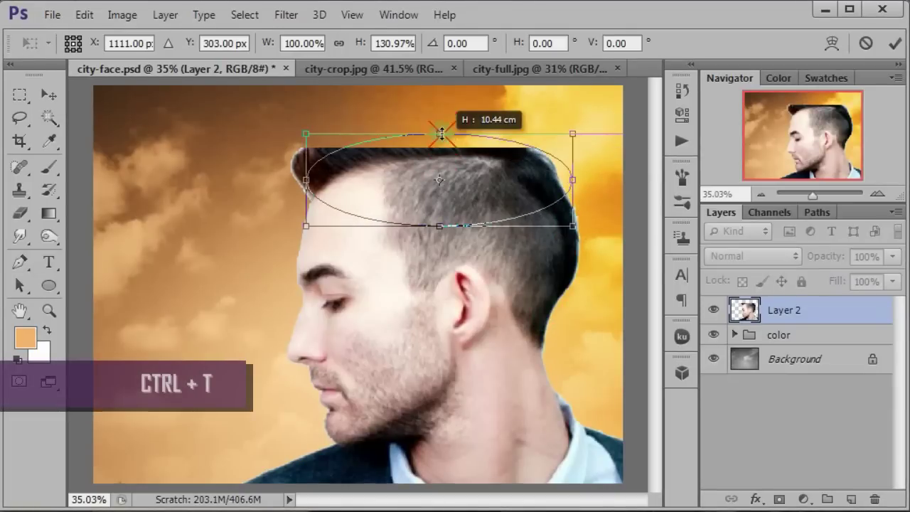
pyautogui.moveTo(306, 172); pyautogui.dragTo(273, 169)
pyautogui.moveTo(425, 226); pyautogui.dragTo(425, 214)
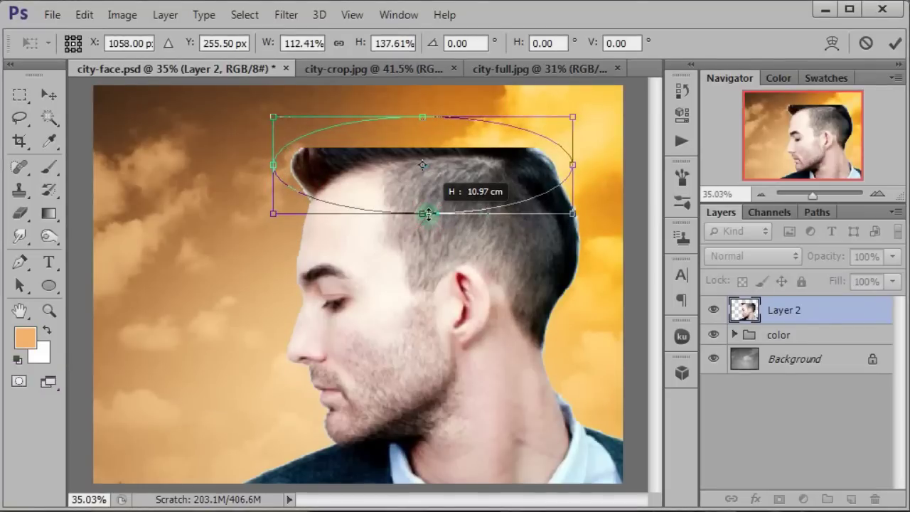
pyautogui.moveTo(578, 167); pyautogui.dragTo(624, 165)
pyautogui.moveTo(449, 117); pyautogui.dragTo(448, 108)
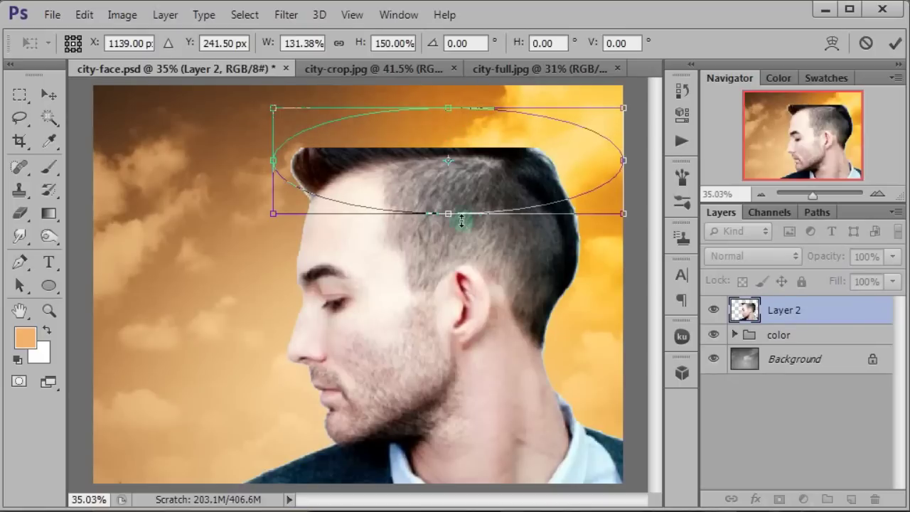
pyautogui.moveTo(451, 216); pyautogui.dragTo(452, 226)
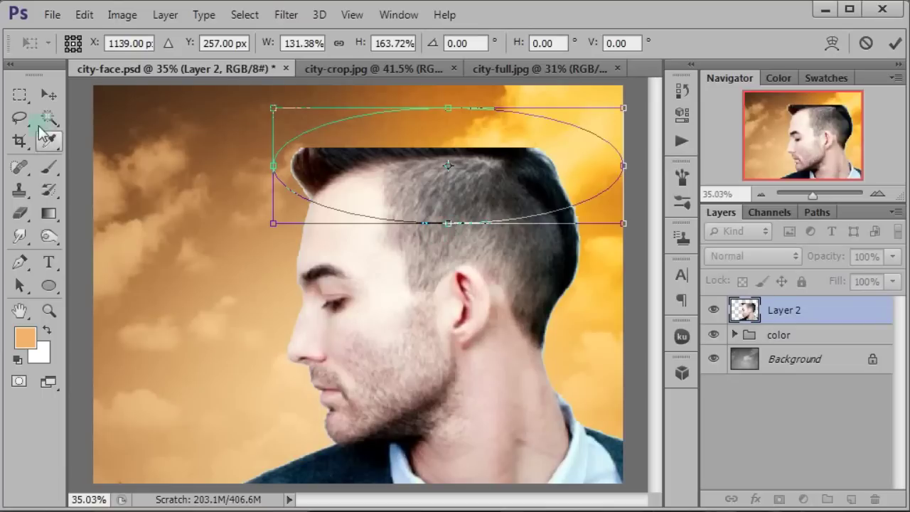
pyautogui.click(49, 93)
# Step: Apply the path transformation and convert the ellipse path into a selection
pyautogui.click(360, 221)
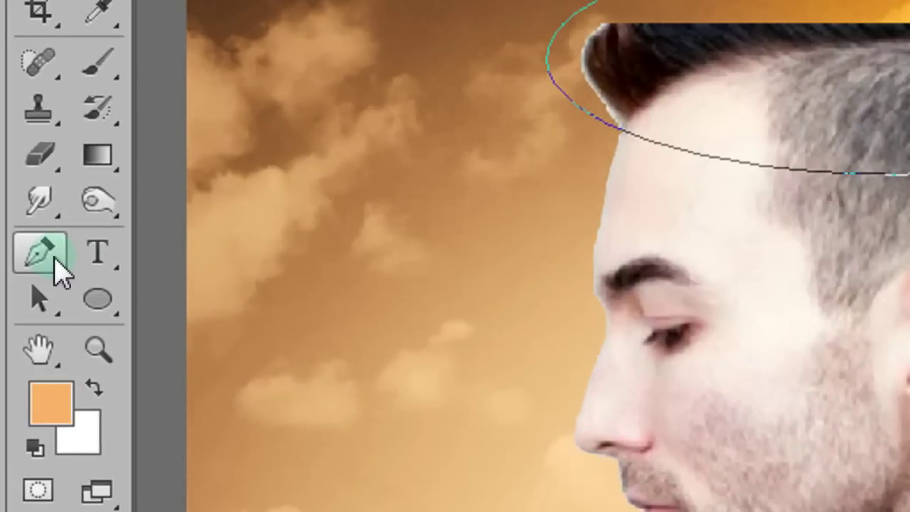
pyautogui.rightClick(27, 263)
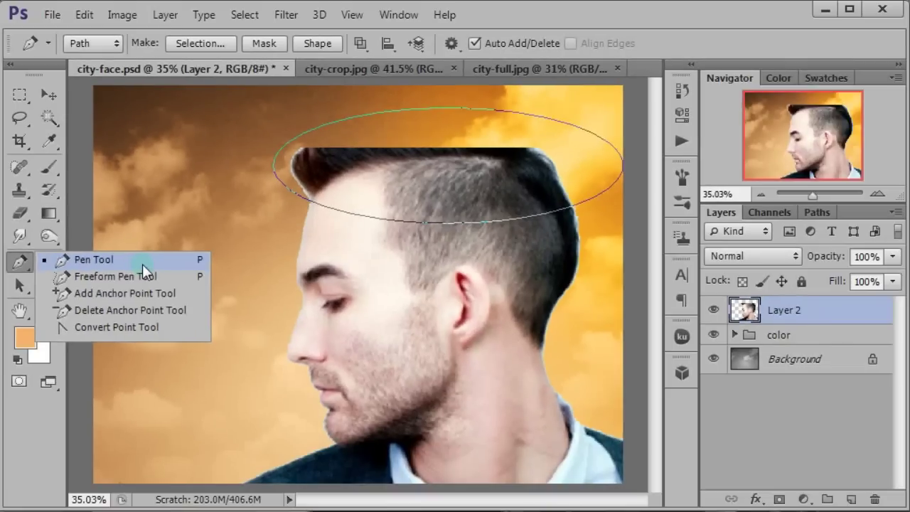
pyautogui.click(142, 263)
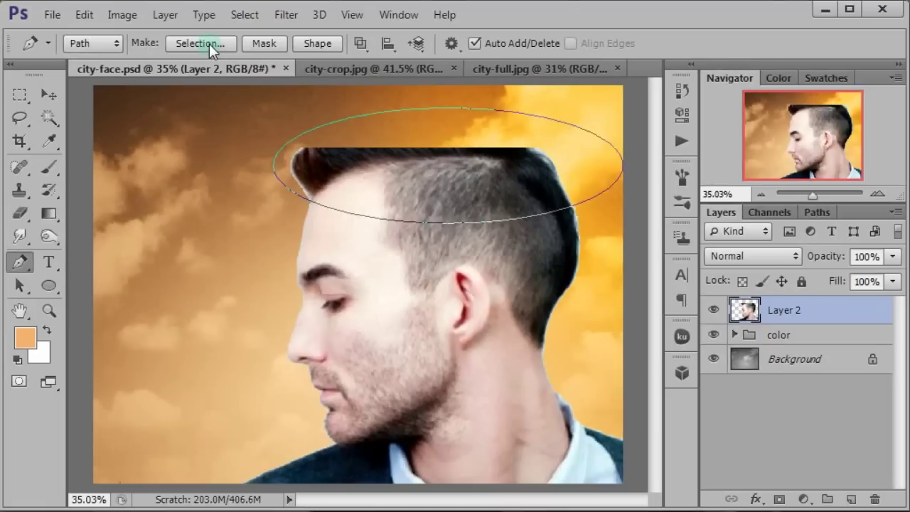
pyautogui.click(421, 94)
pyautogui.click(548, 126)
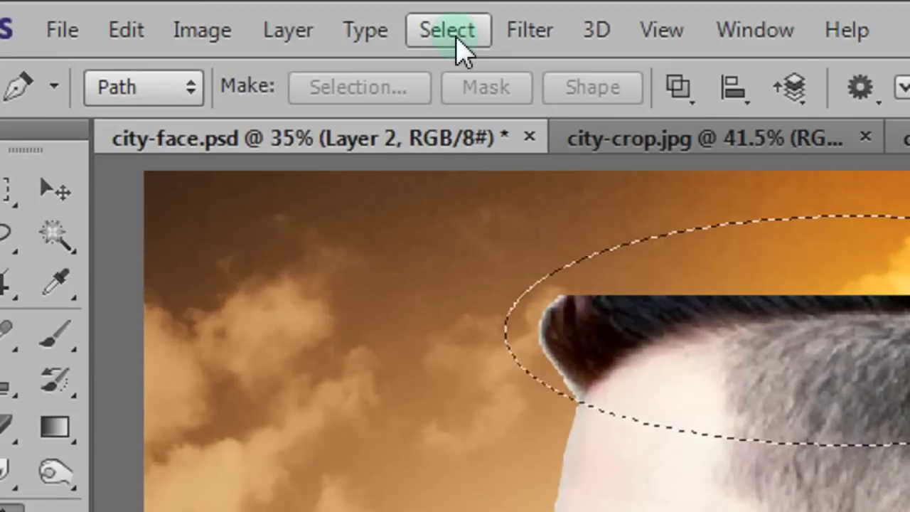
# Step: Invert the selection, add a layer mask hiding the crown on Layer 2, and save
pyautogui.click(448, 30)
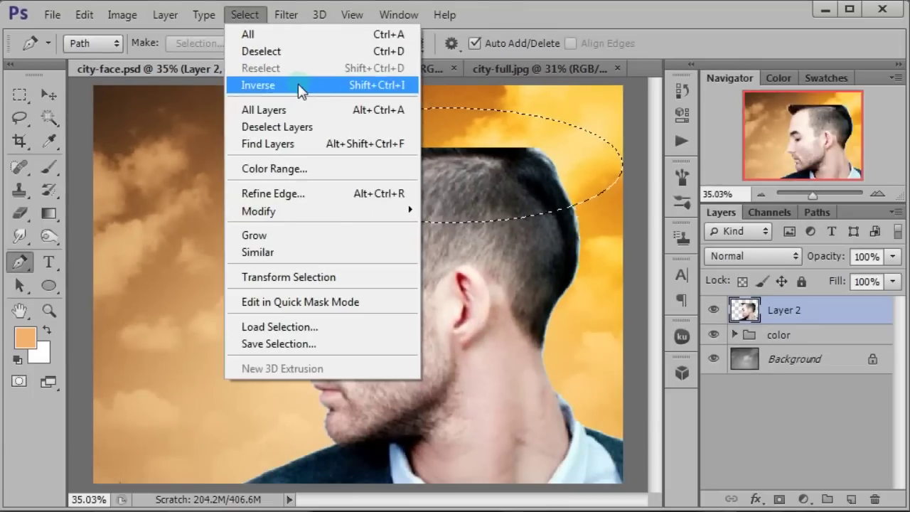
pyautogui.click(555, 170)
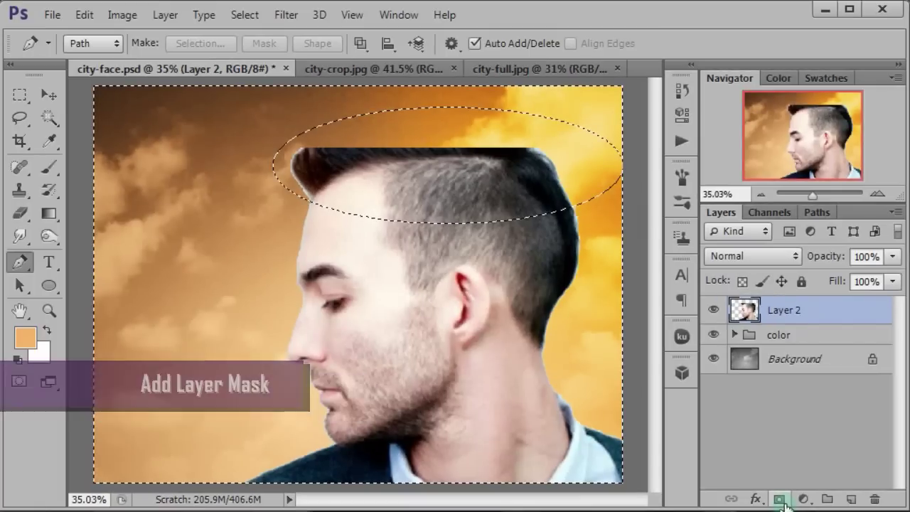
pyautogui.click(648, 486)
pyautogui.hotkey('ctrl', 's')
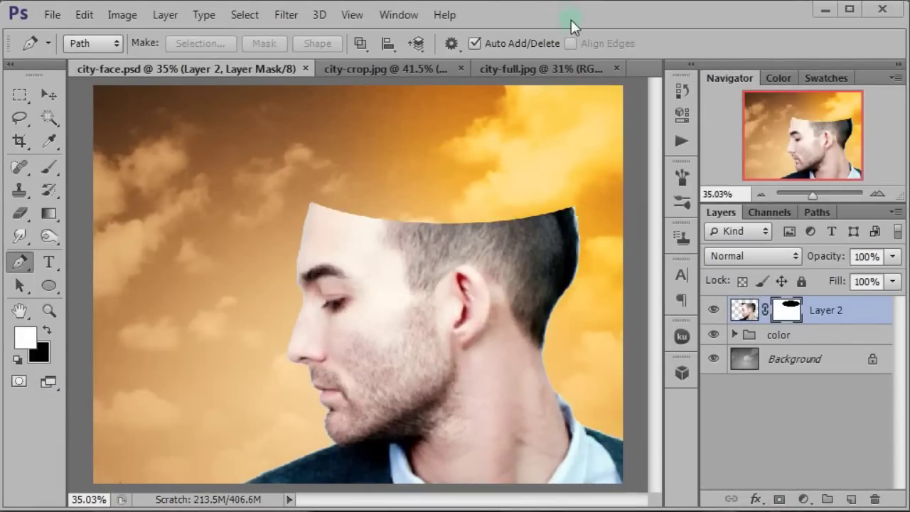
pyautogui.click(48, 97)
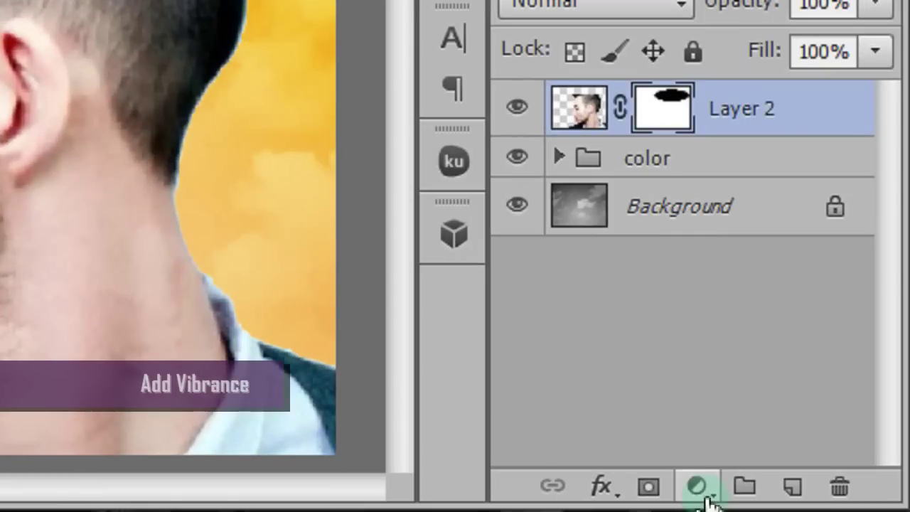
# Step: Add a Vibrance layer clipped to Layer 2 with Vibrance +69 and Saturation -98
pyautogui.click(704, 494)
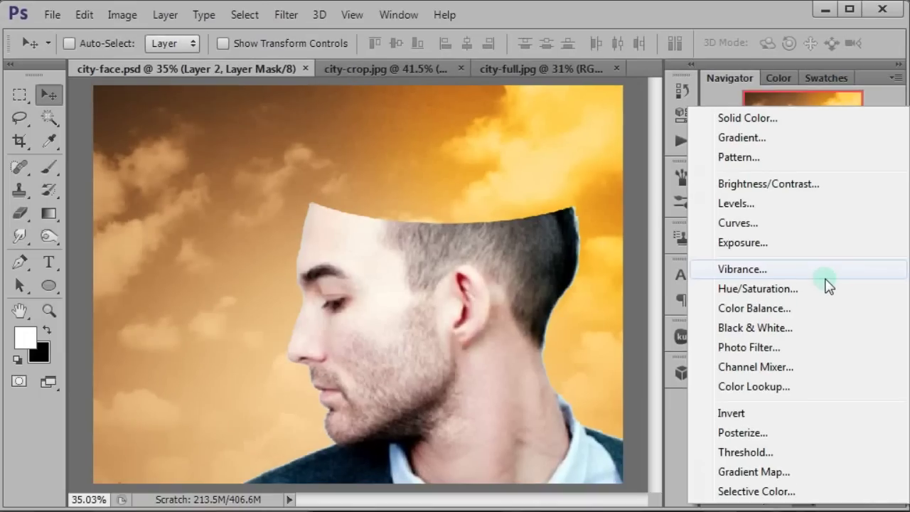
pyautogui.click(822, 274)
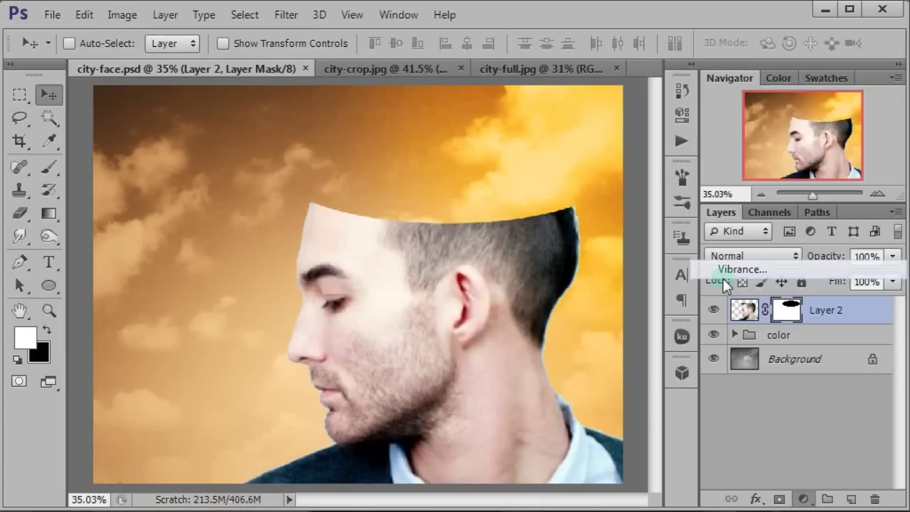
pyautogui.hotkey('ctrl', 'alt', 'g')
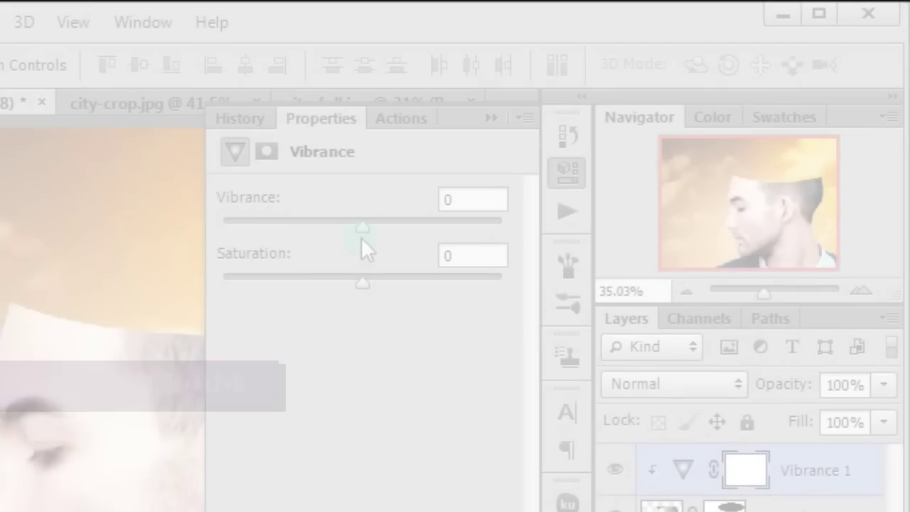
pyautogui.moveTo(362, 227); pyautogui.dragTo(448, 226)
pyautogui.doubleClick(486, 202)
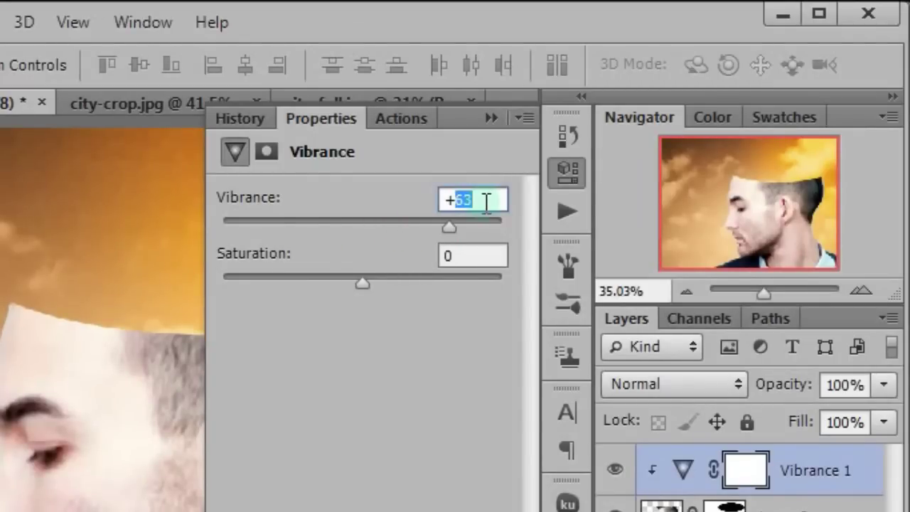
pyautogui.write('6')
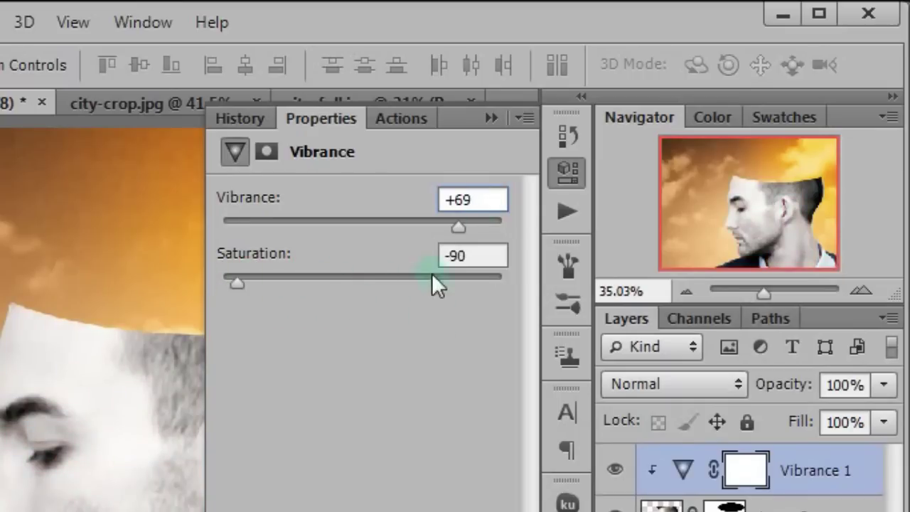
pyautogui.moveTo(460, 260); pyautogui.dragTo(475, 257)
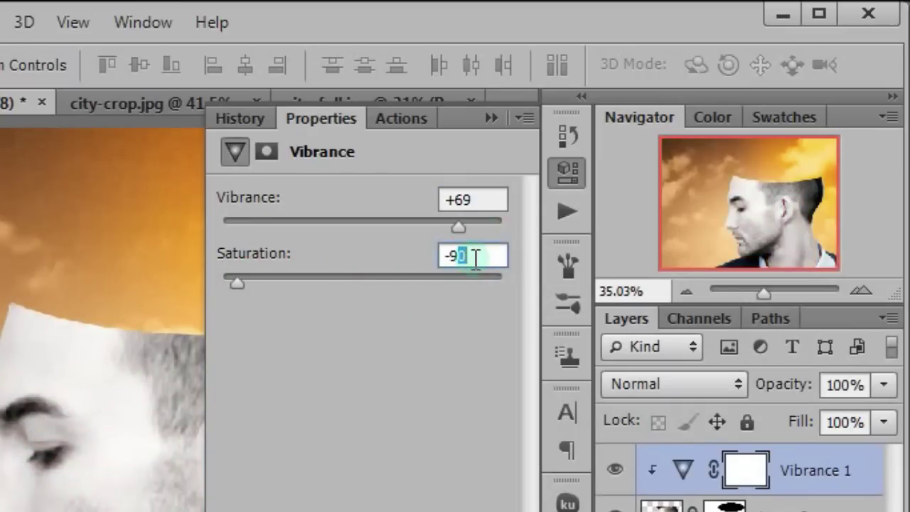
pyautogui.write('8')
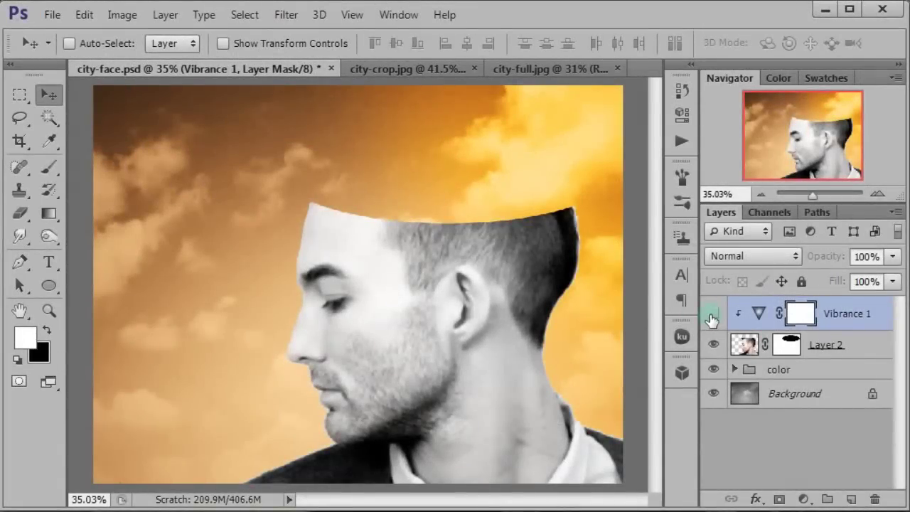
# Step: Copy the full city photo into the portrait document as Layer 3
pyautogui.click(712, 315)
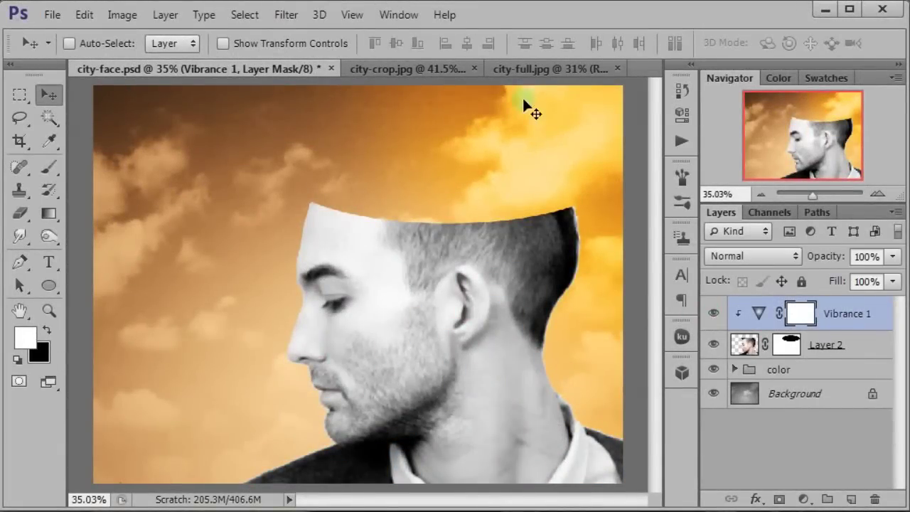
pyautogui.click(536, 70)
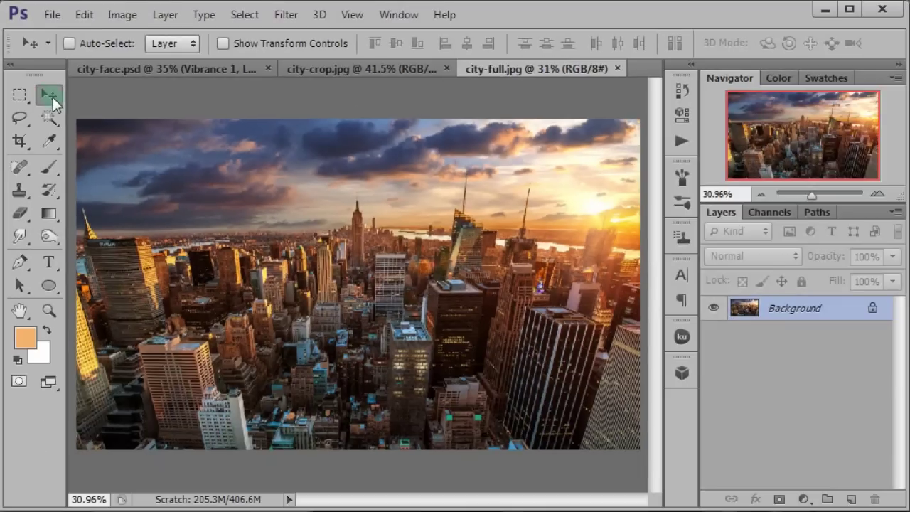
pyautogui.moveTo(287, 311)
pyautogui.mouseDown()
pyautogui.moveTo(343, 217)
pyautogui.moveTo(399, 288)
pyautogui.moveTo(427, 301)
pyautogui.mouseUp()
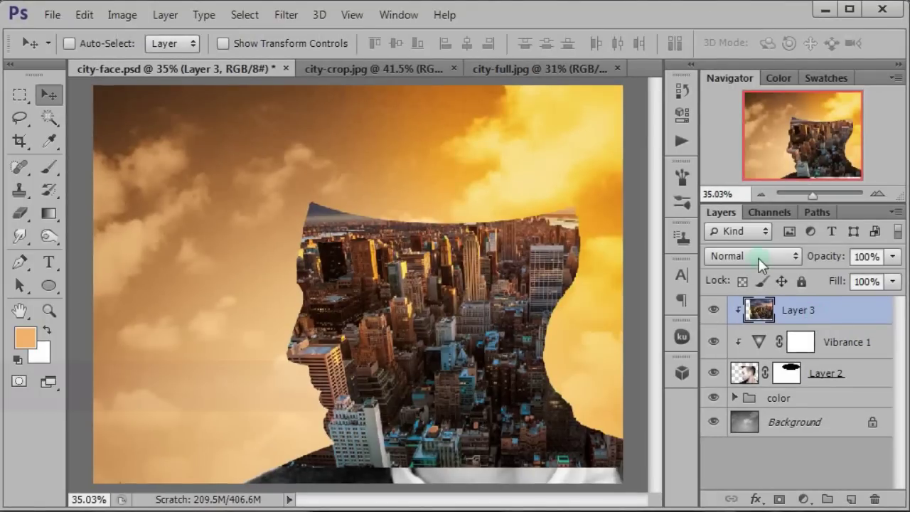
# Step: Set Layer 3's blend mode to Multiply at 85% opacity
pyautogui.click(758, 258)
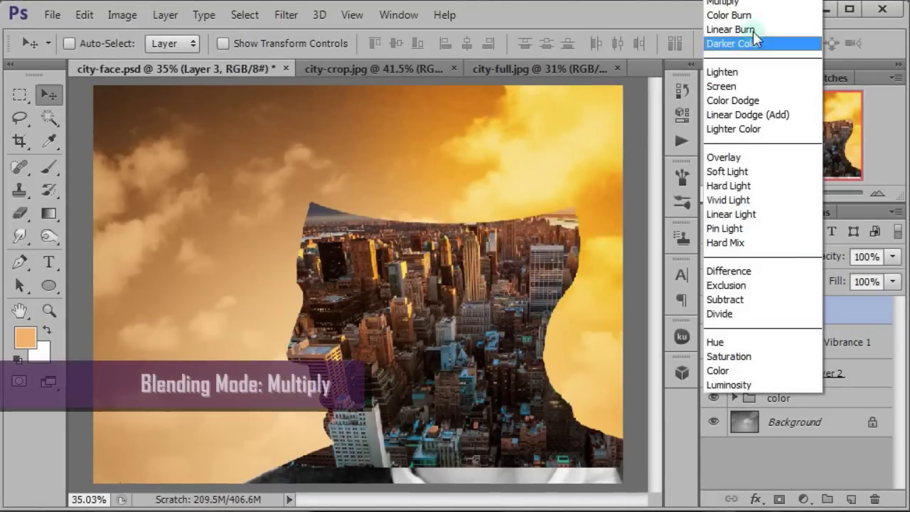
pyautogui.click(753, 7)
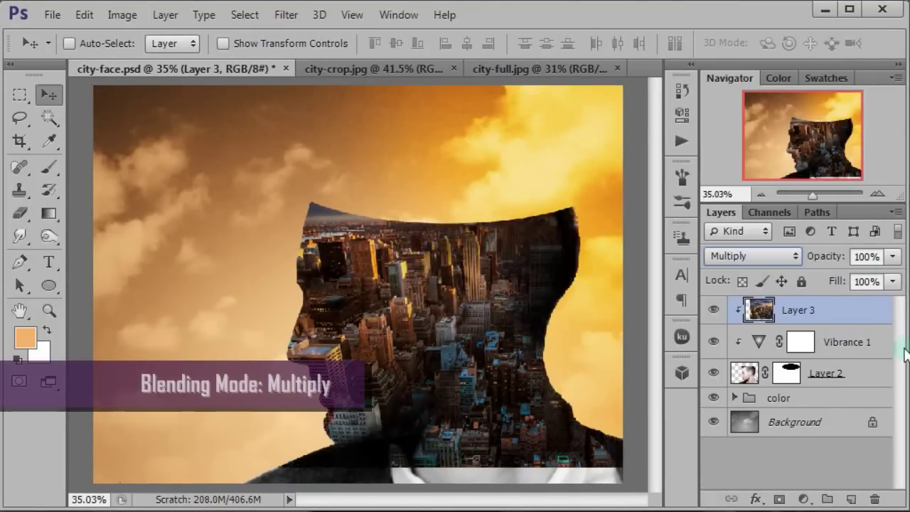
pyautogui.click(873, 258)
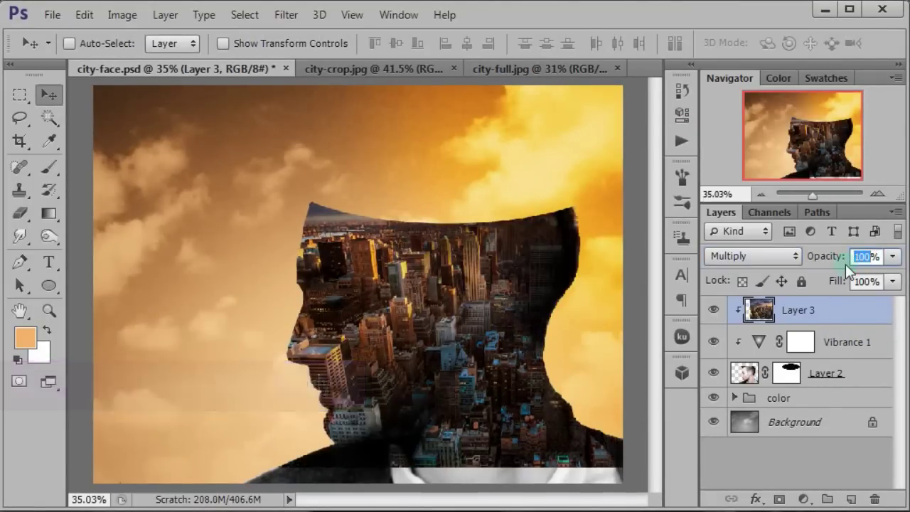
pyautogui.write('85')
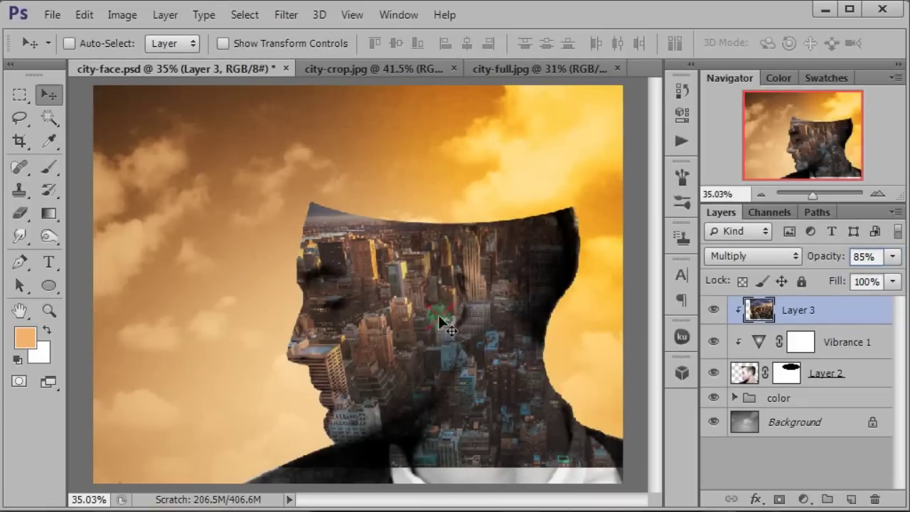
# Step: Position the skyline inside the head, then return to city-full.jpg
pyautogui.moveTo(436, 323)
pyautogui.mouseDown()
pyautogui.moveTo(395, 350)
pyautogui.moveTo(379, 344)
pyautogui.mouseUp()
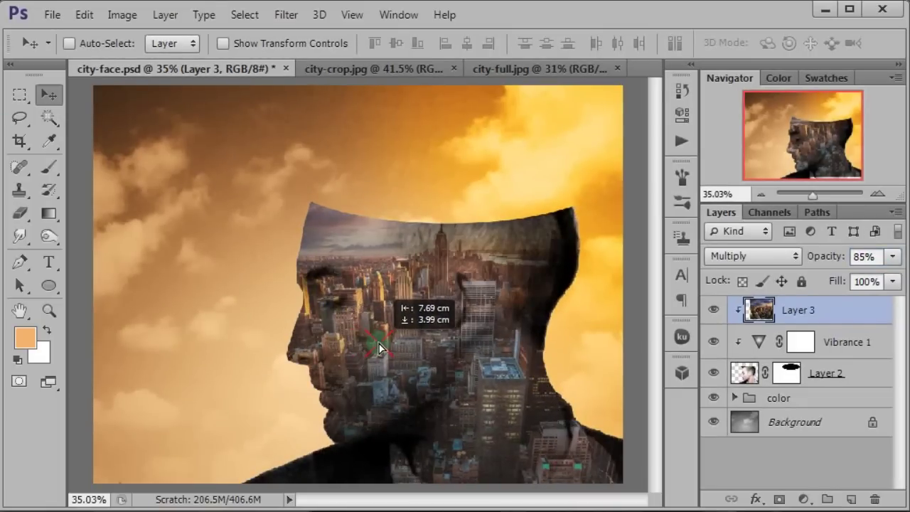
pyautogui.moveTo(379, 344); pyautogui.dragTo(379, 343)
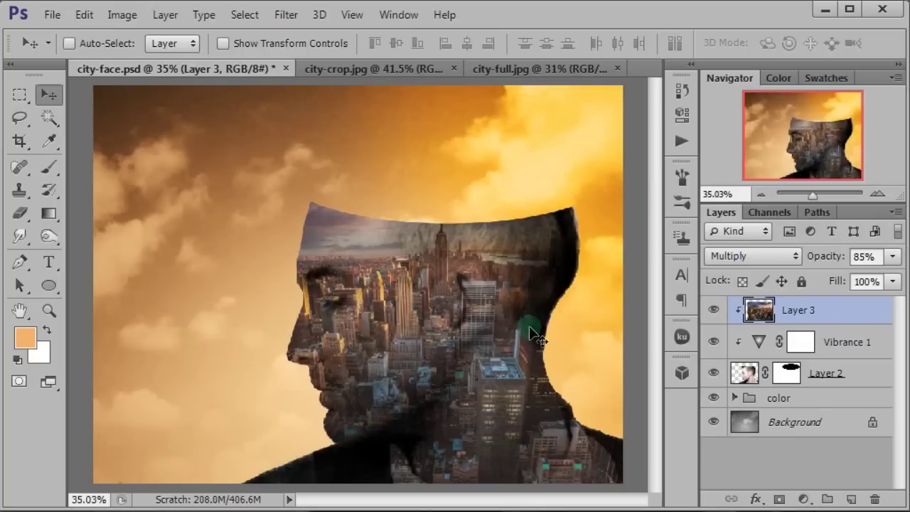
pyautogui.moveTo(514, 341); pyautogui.dragTo(516, 353)
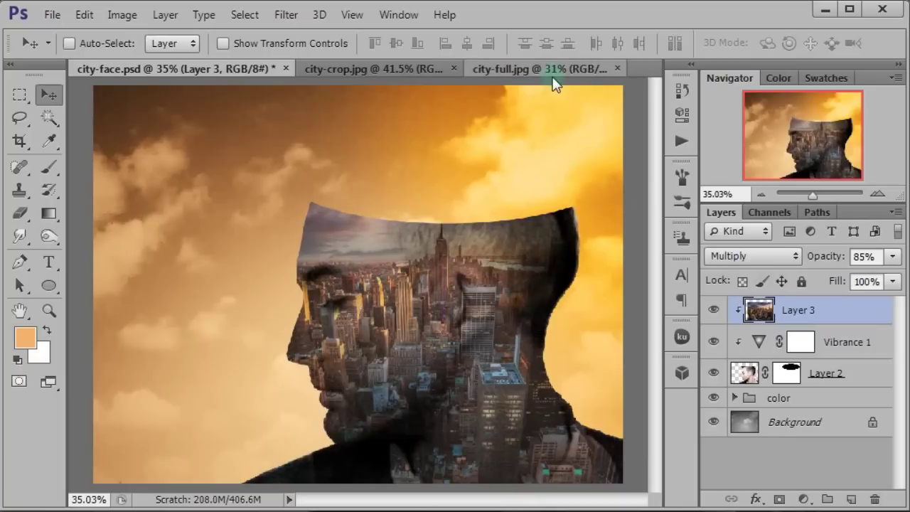
pyautogui.click(606, 69)
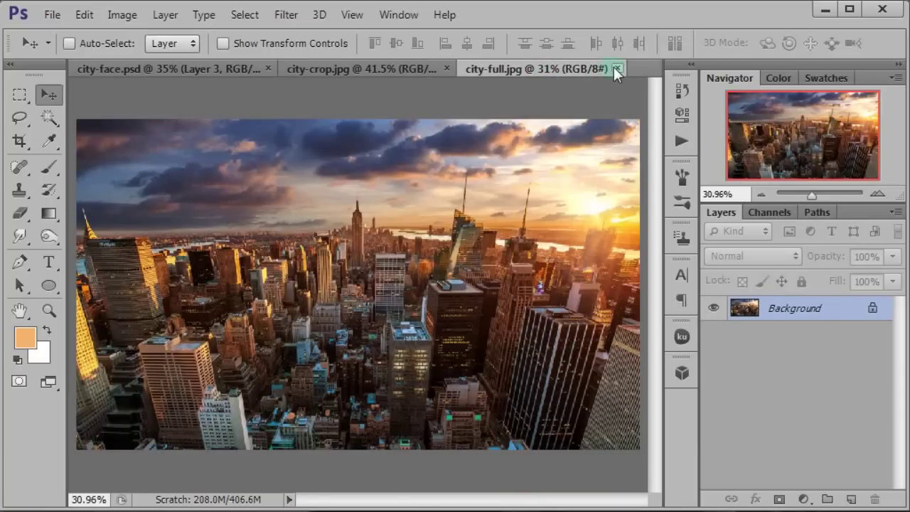
# Step: Close the city photo and add a Photo Filter adjustment clipped to the city layer
pyautogui.click(616, 69)
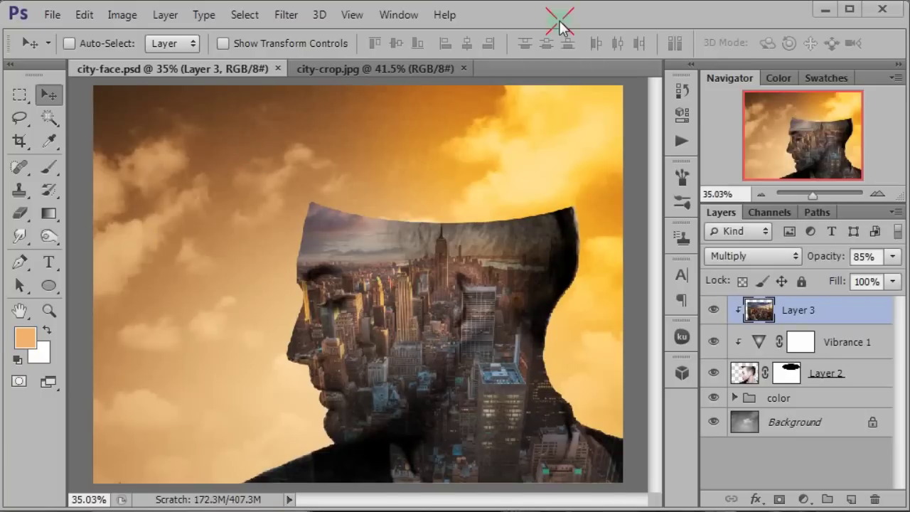
pyautogui.click(803, 499)
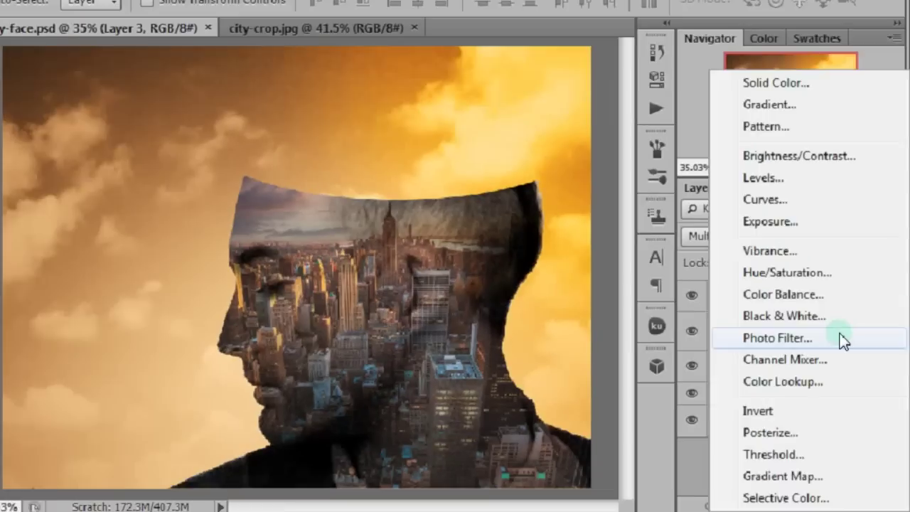
pyautogui.click(848, 347)
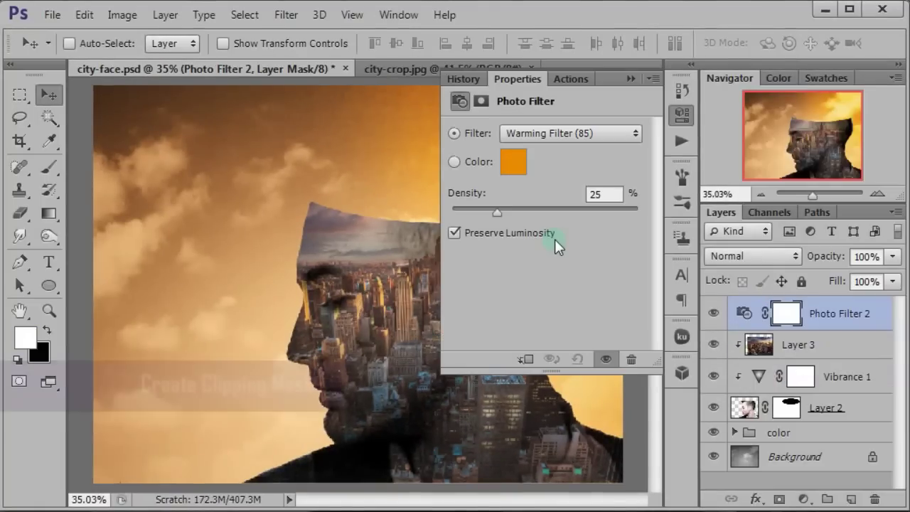
pyautogui.hotkey('ctrl', 'alt', 'g')
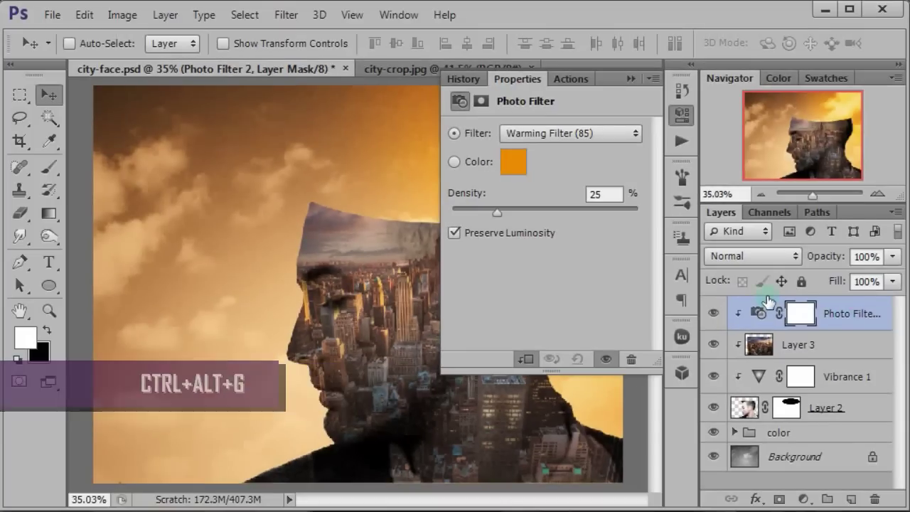
# Step: Set the Warming Filter (85) density to 62% and compare it on and off
pyautogui.click(584, 106)
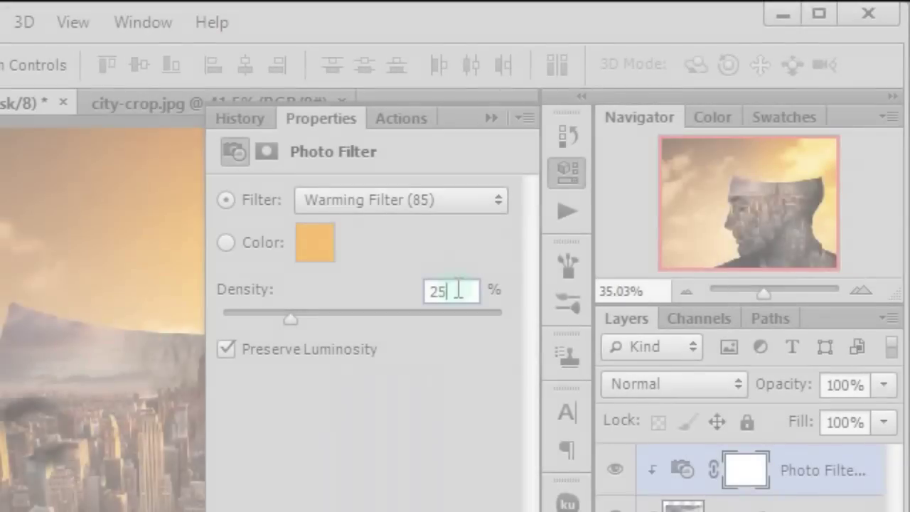
pyautogui.click(429, 292)
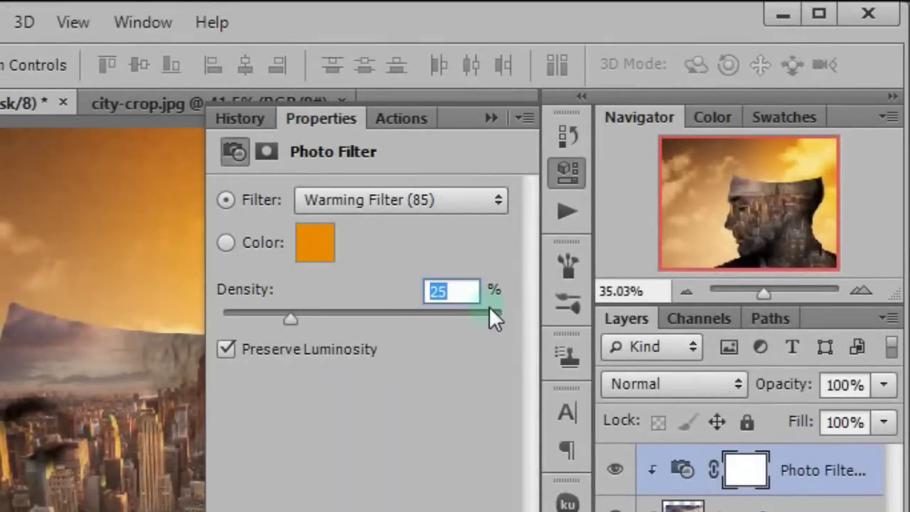
pyautogui.write('62')
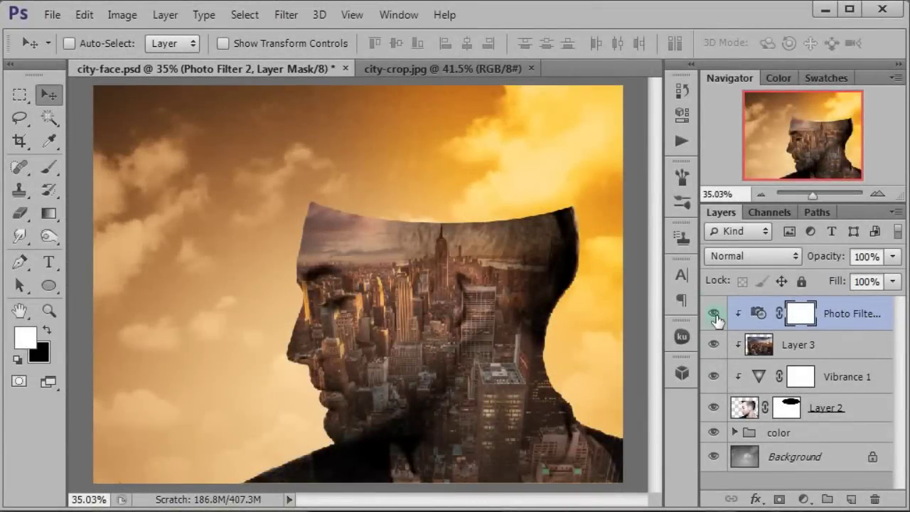
pyautogui.click(714, 315)
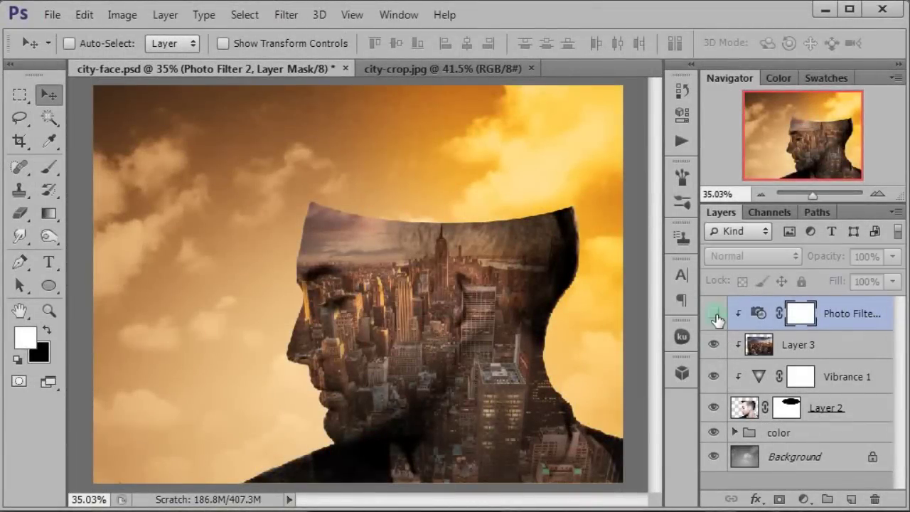
pyautogui.click(714, 315)
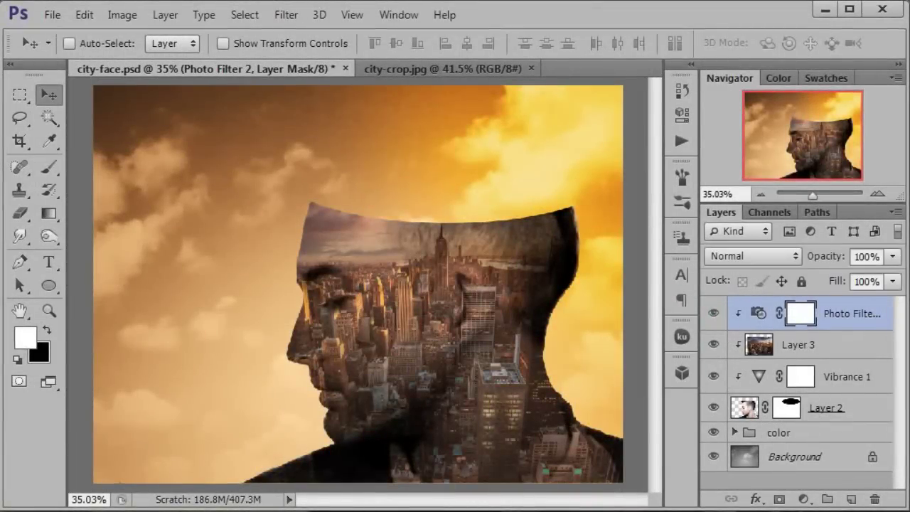
pyautogui.click(803, 499)
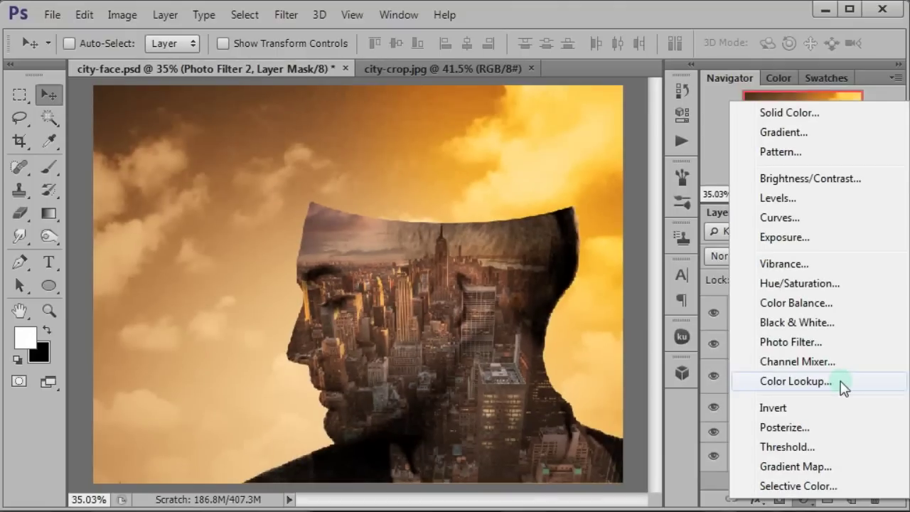
# Step: Add a clipped Color Lookup adjustment using the Crisp_Warm.look 3DLUT file
pyautogui.click(794, 381)
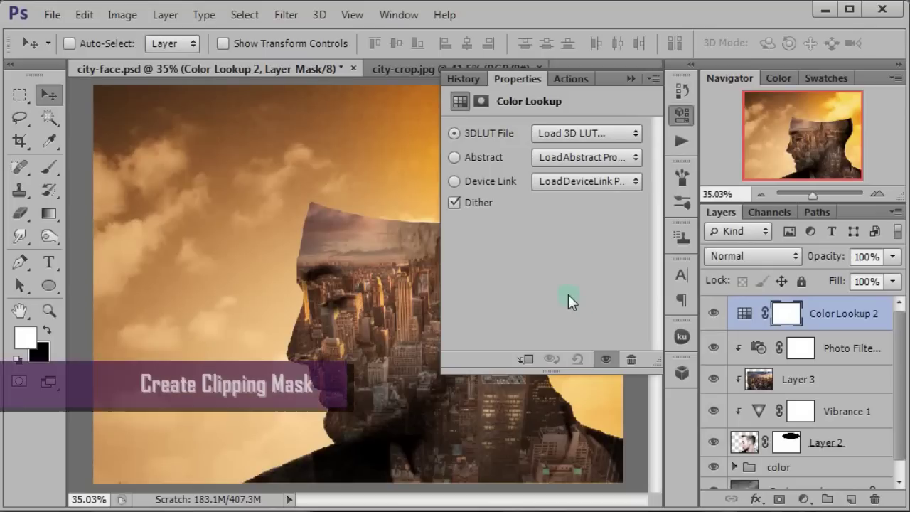
pyautogui.hotkey('ctrl', 'alt', 'g')
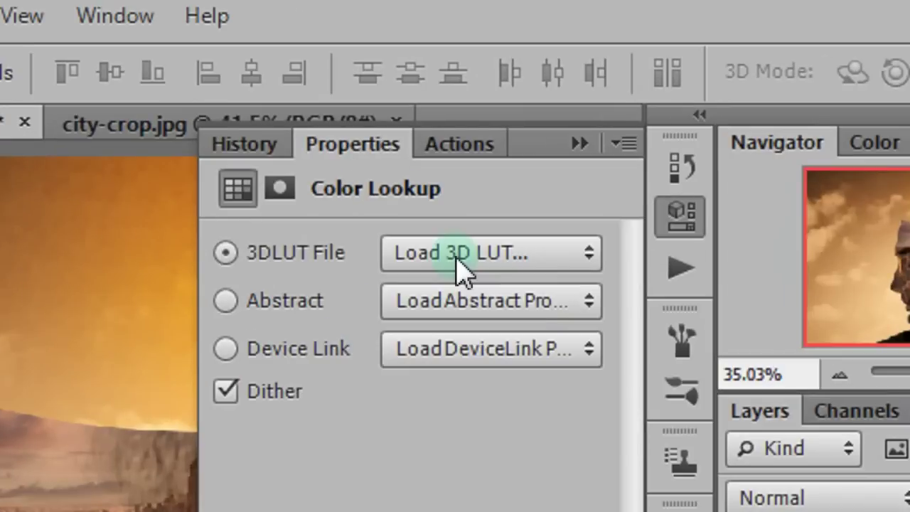
pyautogui.click(568, 135)
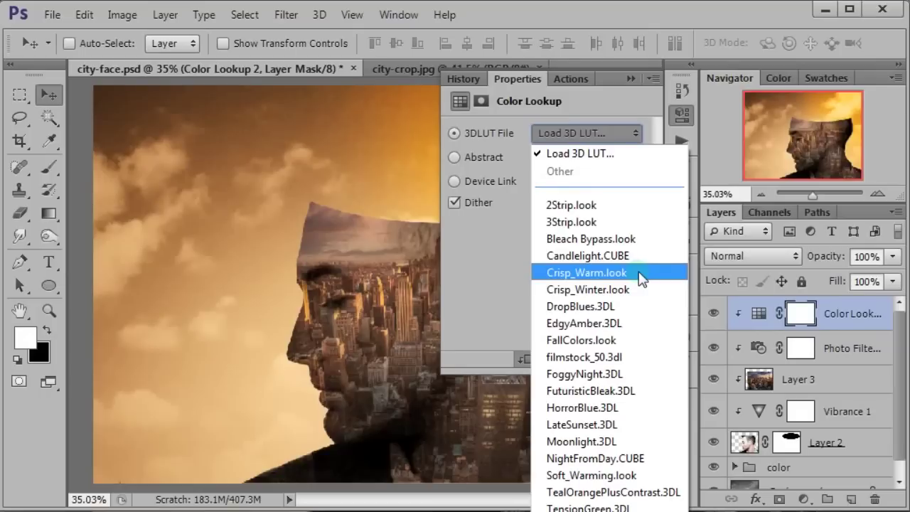
pyautogui.click(639, 268)
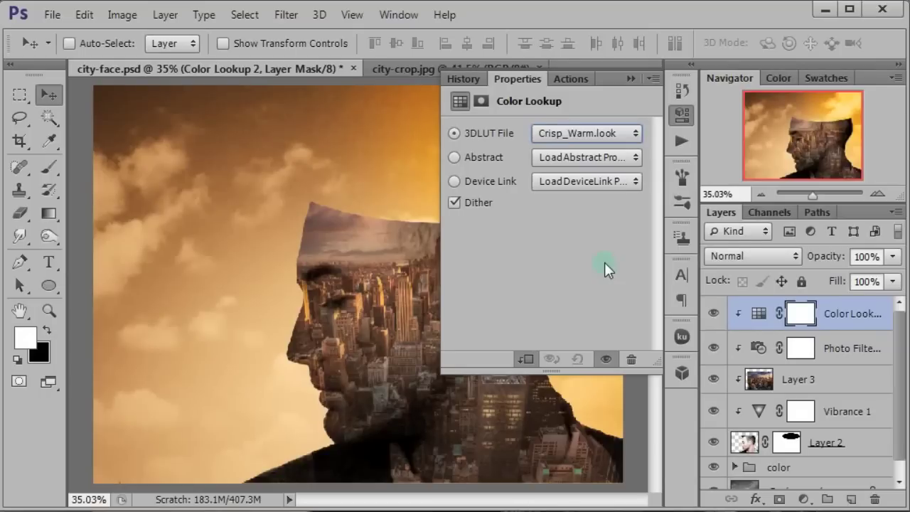
# Step: Set the Color Lookup layer's blend mode to Screen
pyautogui.click(635, 75)
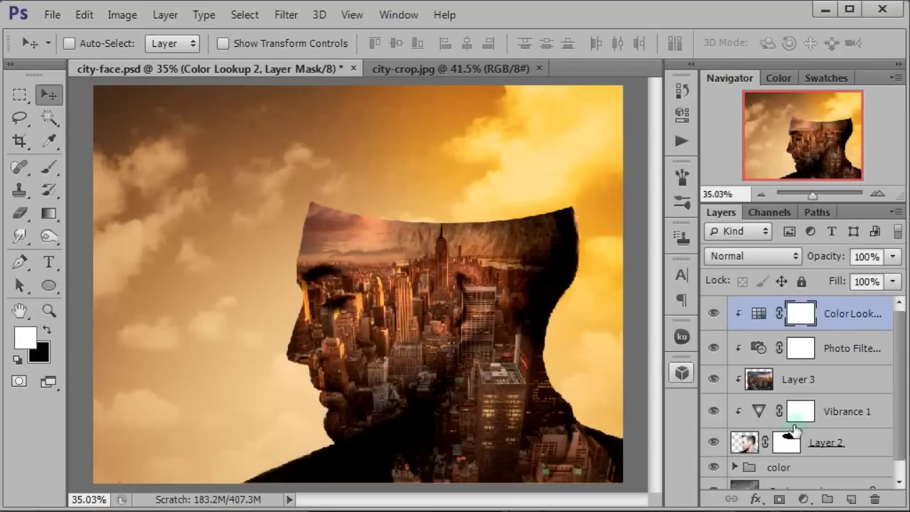
pyautogui.click(747, 258)
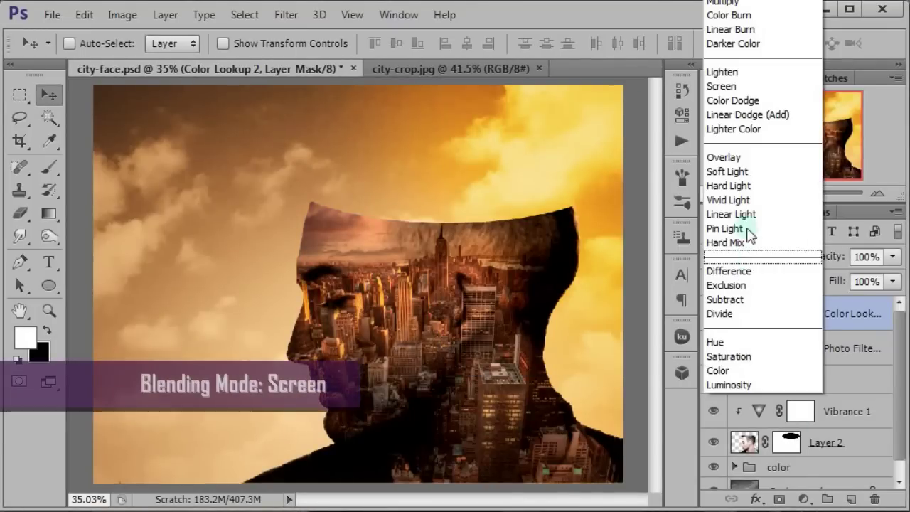
pyautogui.click(738, 86)
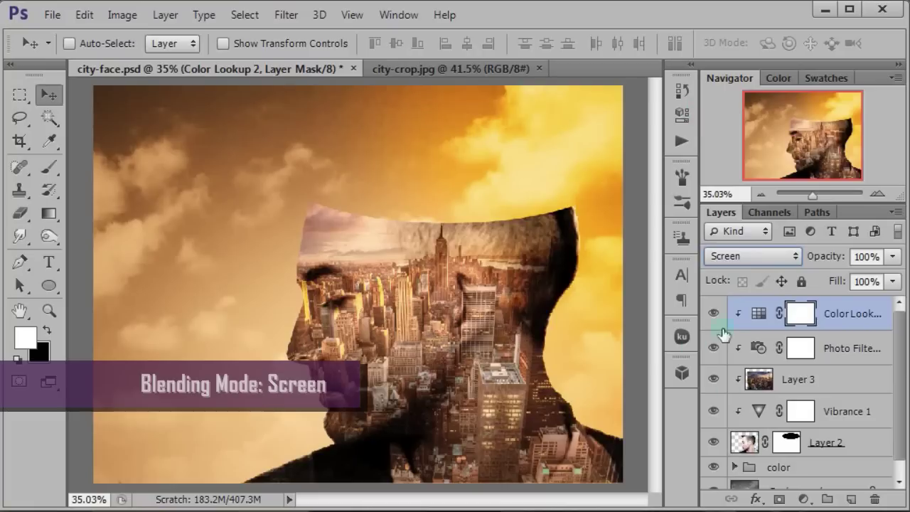
pyautogui.click(759, 312)
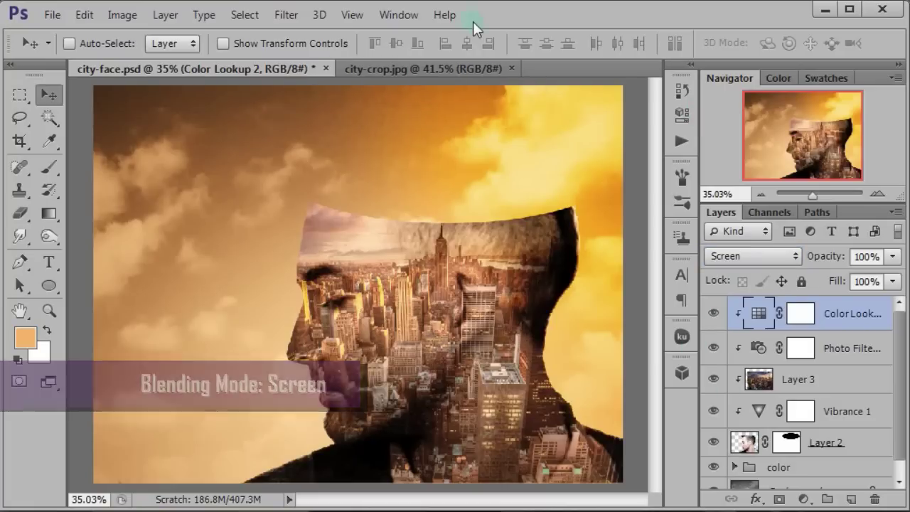
# Step: Group Color Lookup, Photo Filter, Layer 3, Vibrance 1 and Layer 2 together
pyautogui.keyDown('ctrl'); pyautogui.click(849, 348); pyautogui.keyUp('ctrl')
pyautogui.keyDown('ctrl'); pyautogui.click(855, 390); pyautogui.keyUp('ctrl')
pyautogui.keyDown('ctrl'); pyautogui.click(853, 410); pyautogui.keyUp('ctrl')
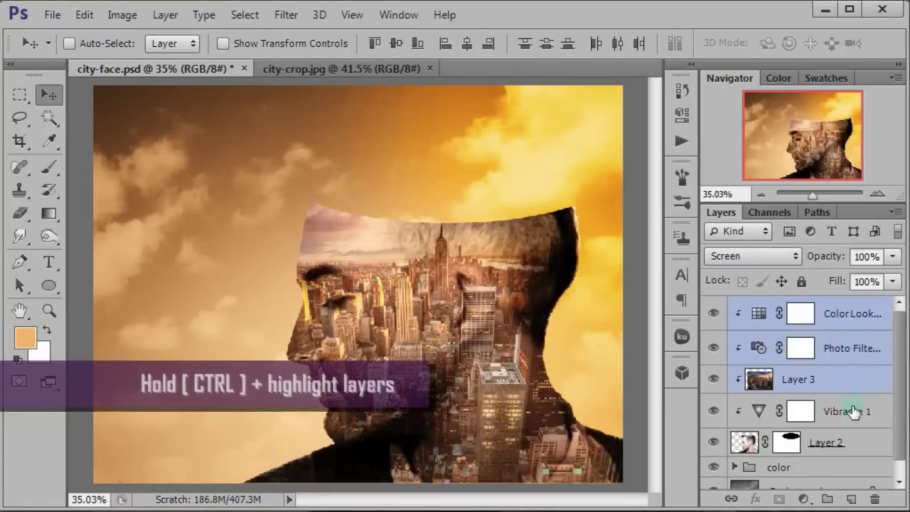
pyautogui.keyDown('ctrl'); pyautogui.click(854, 450); pyautogui.keyUp('ctrl')
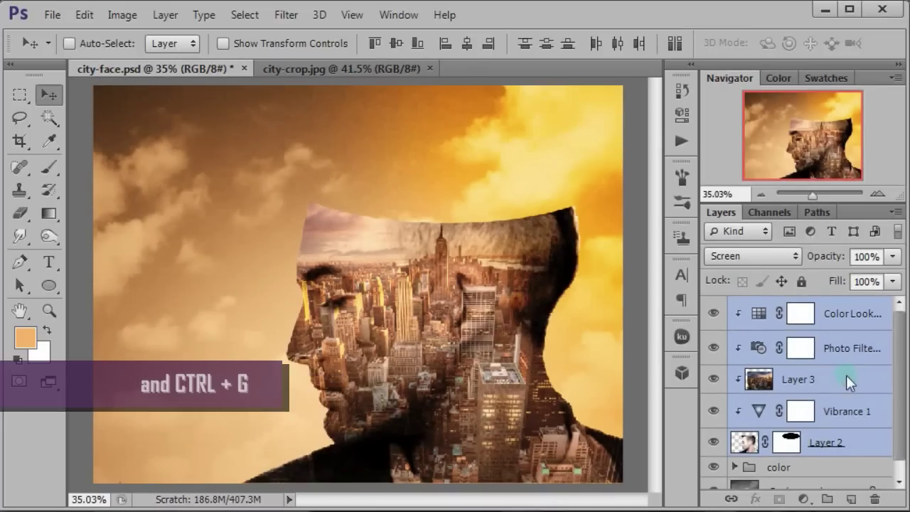
pyautogui.hotkey('ctrl', 'g')
# Step: Rename the new group 'portrait' and toggle its visibility to compare
pyautogui.doubleClick(787, 306)
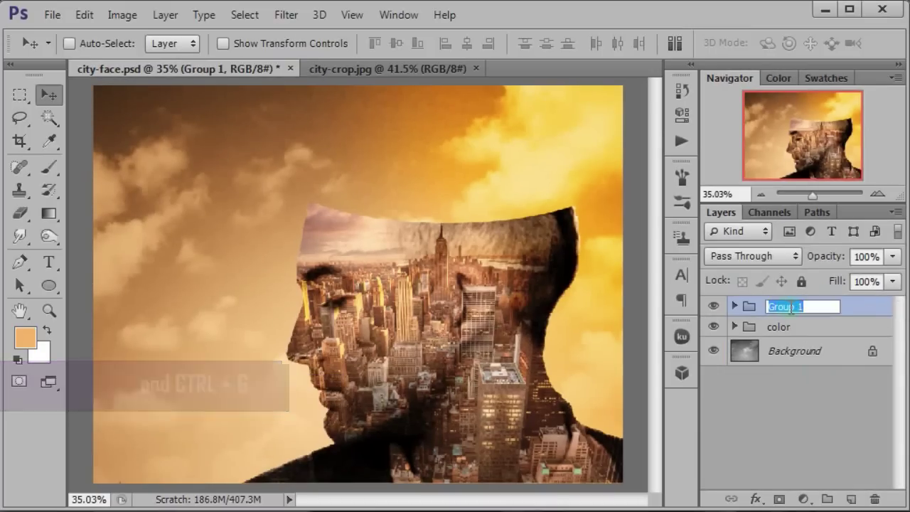
pyautogui.write('portrait')
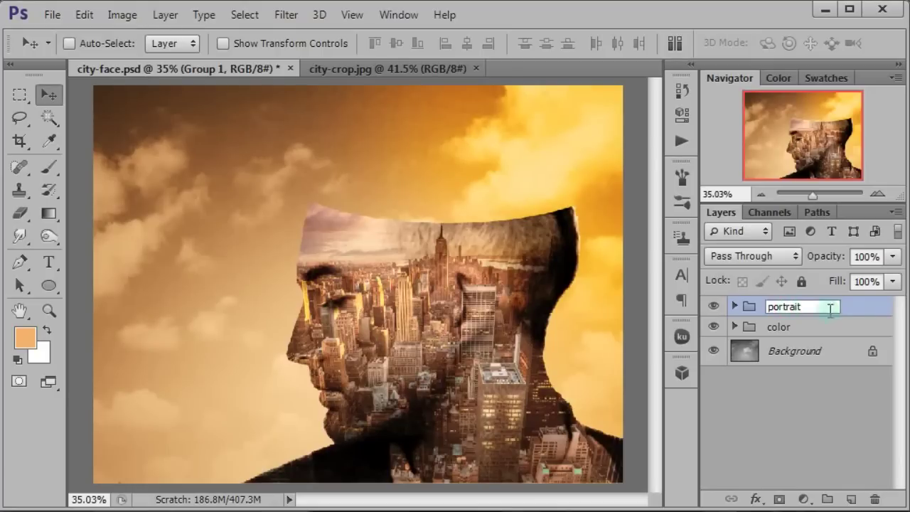
pyautogui.click(862, 314)
pyautogui.press('Return')
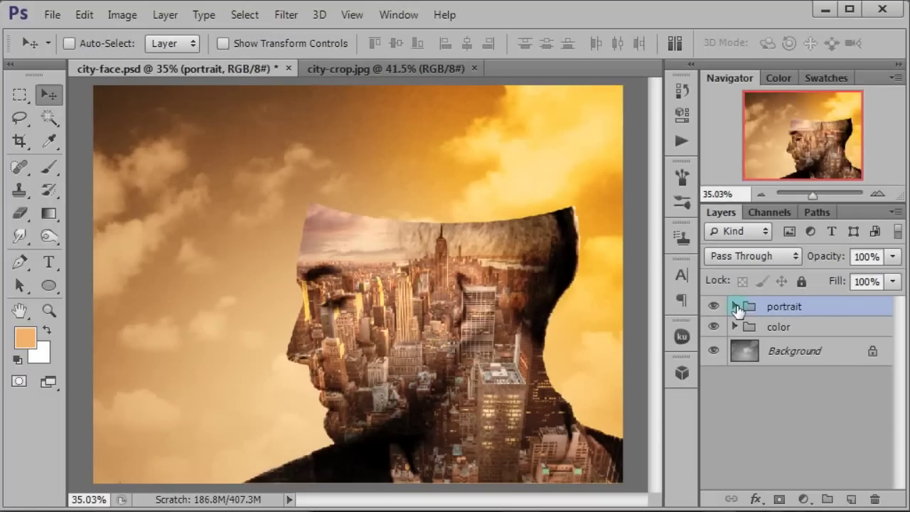
pyautogui.click(735, 306)
pyautogui.click(713, 306)
pyautogui.click(714, 307)
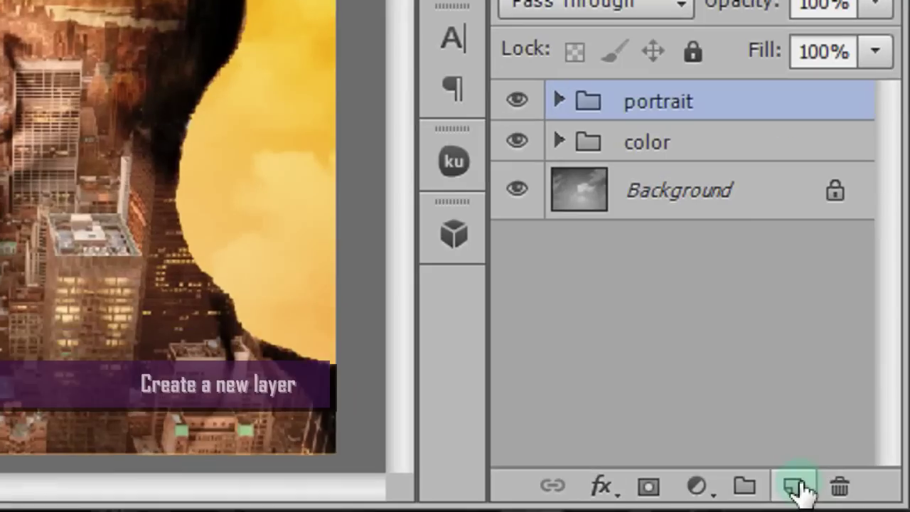
# Step: Add empty Layer 4 on top and set the foreground colour to 808080
pyautogui.click(794, 486)
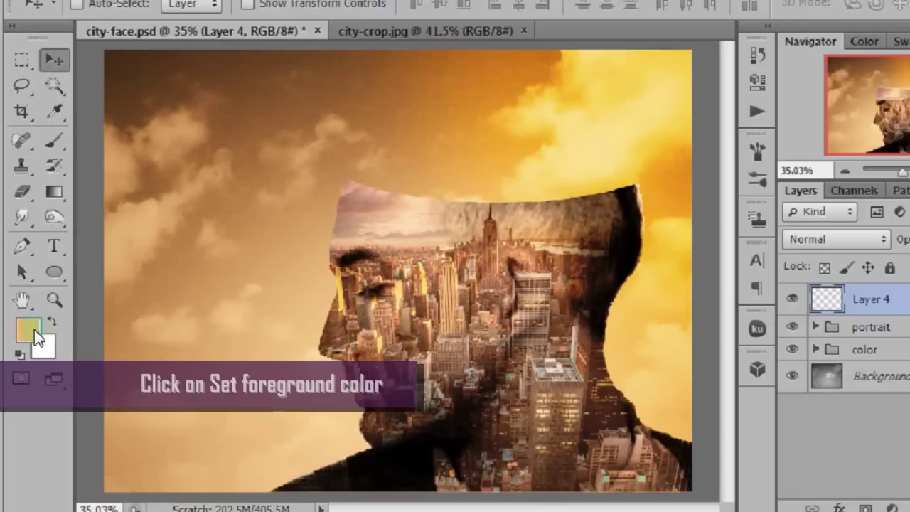
pyautogui.click(62, 270)
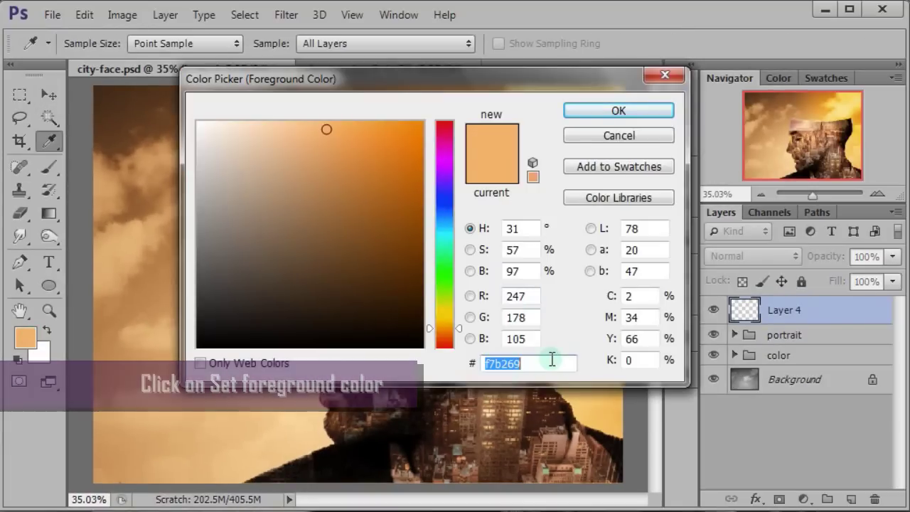
pyautogui.write('80808')
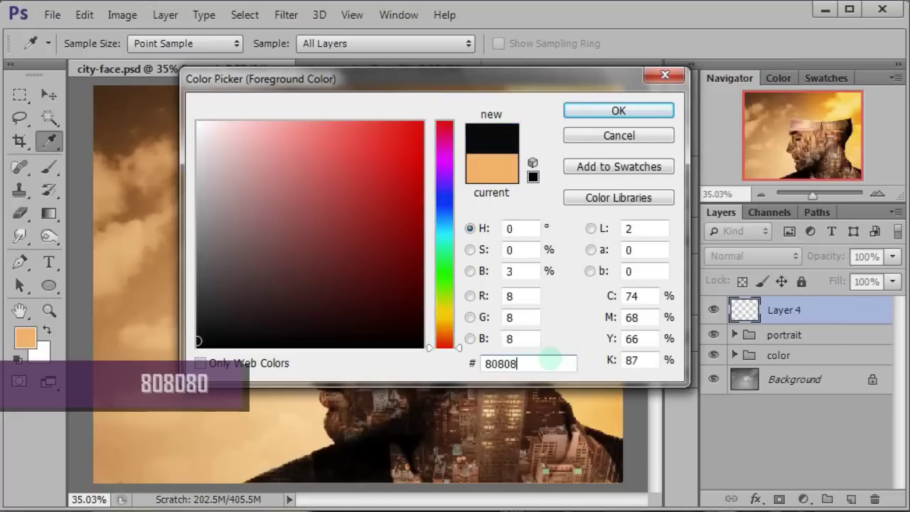
pyautogui.write('0')
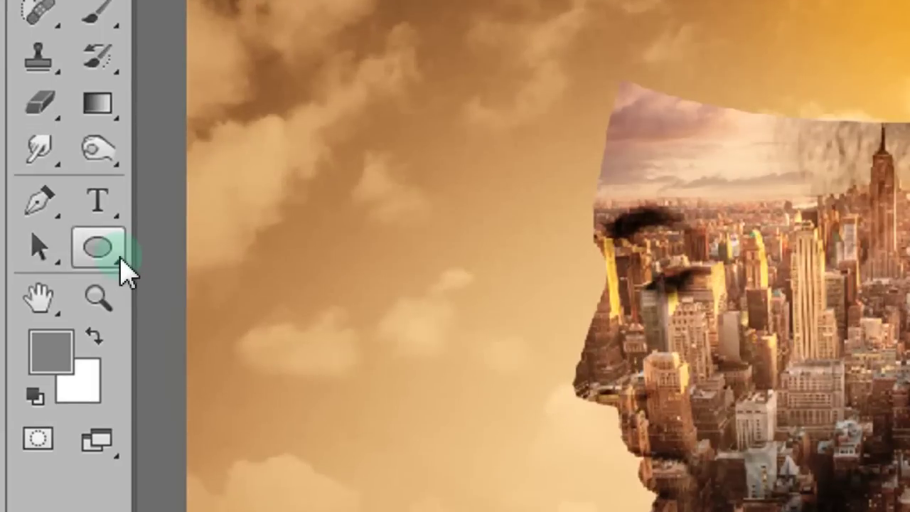
# Step: Draw an unconstrained pixel-filled grey ellipse across the top of the head
pyautogui.click(61, 291)
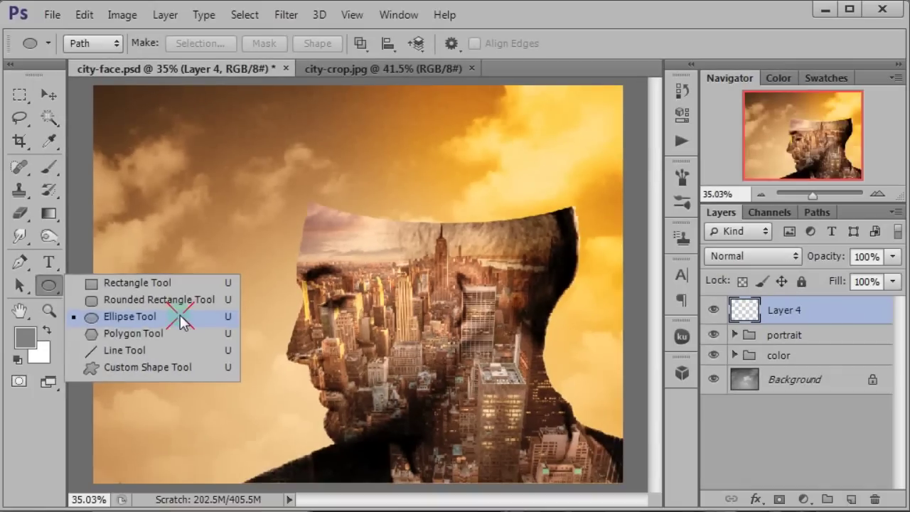
pyautogui.click(362, 312)
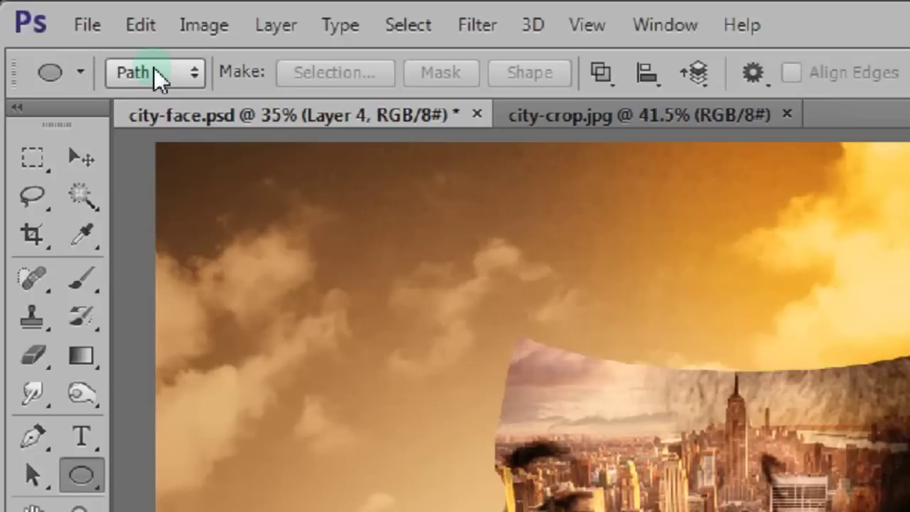
pyautogui.click(156, 73)
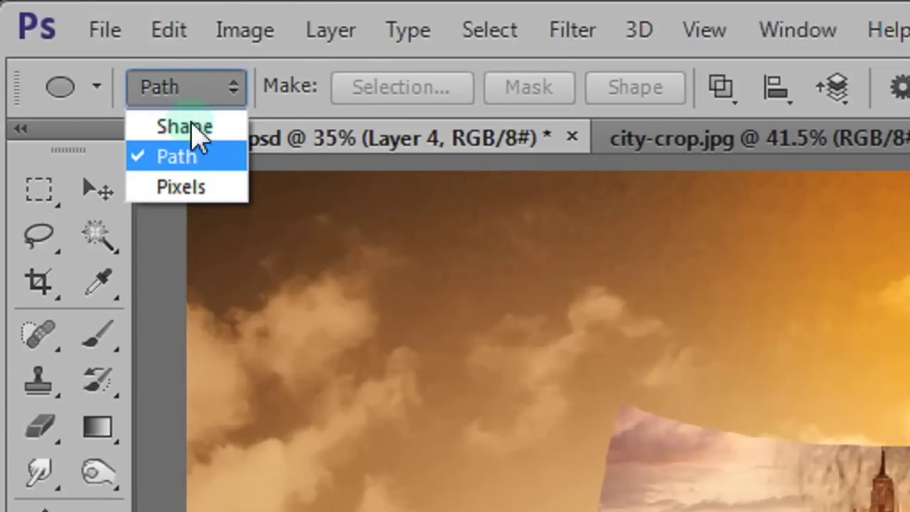
pyautogui.click(210, 187)
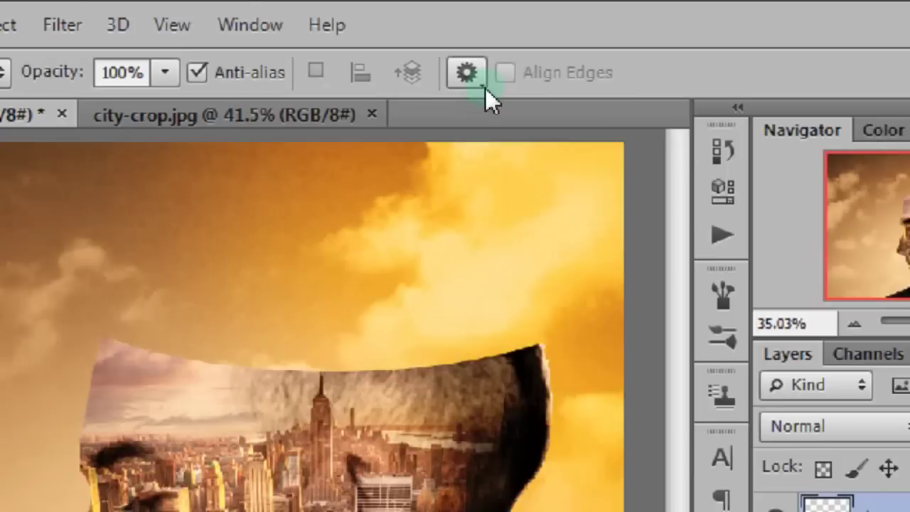
pyautogui.click(528, 43)
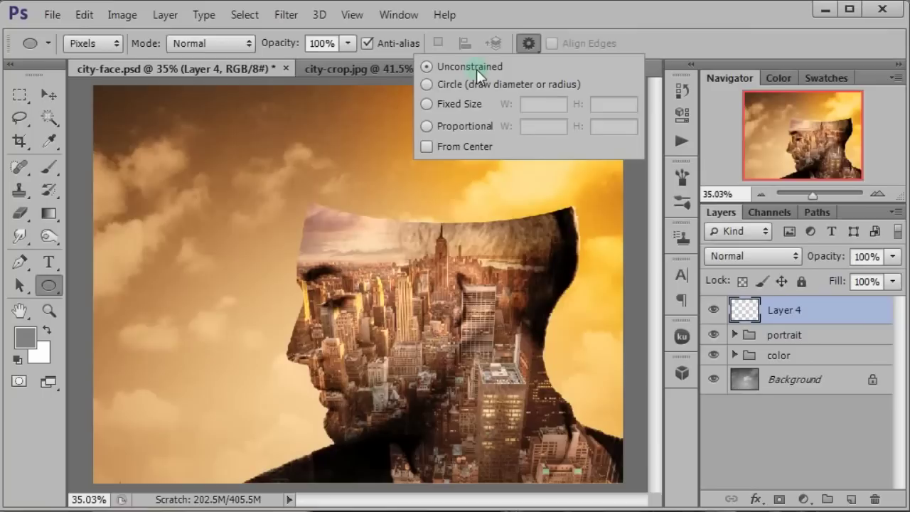
pyautogui.click(503, 15)
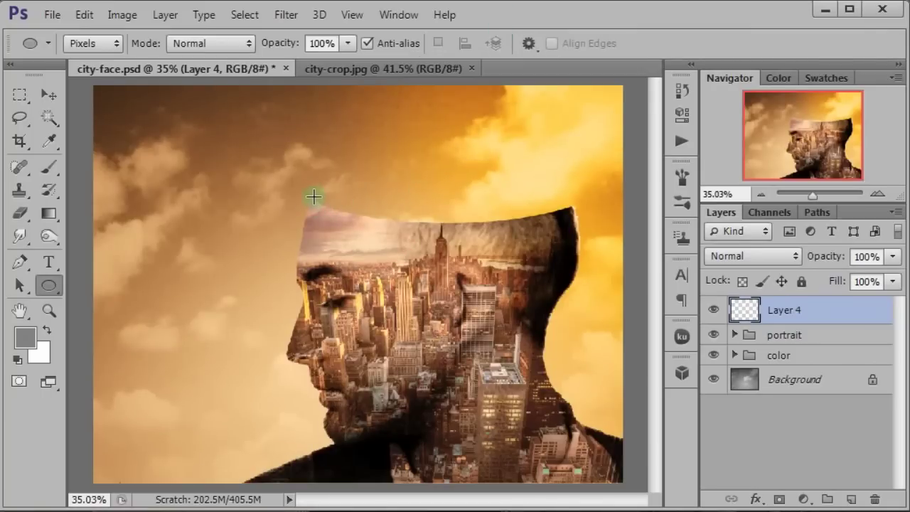
pyautogui.moveTo(313, 186); pyautogui.dragTo(576, 225)
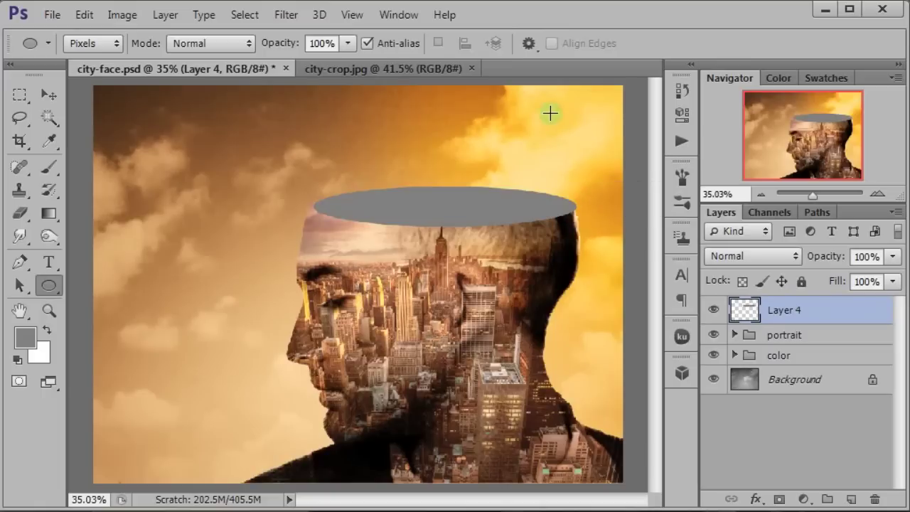
# Step: Free-transform the ellipse to 133% height and apply the change
pyautogui.hotkey('ctrl', 't')
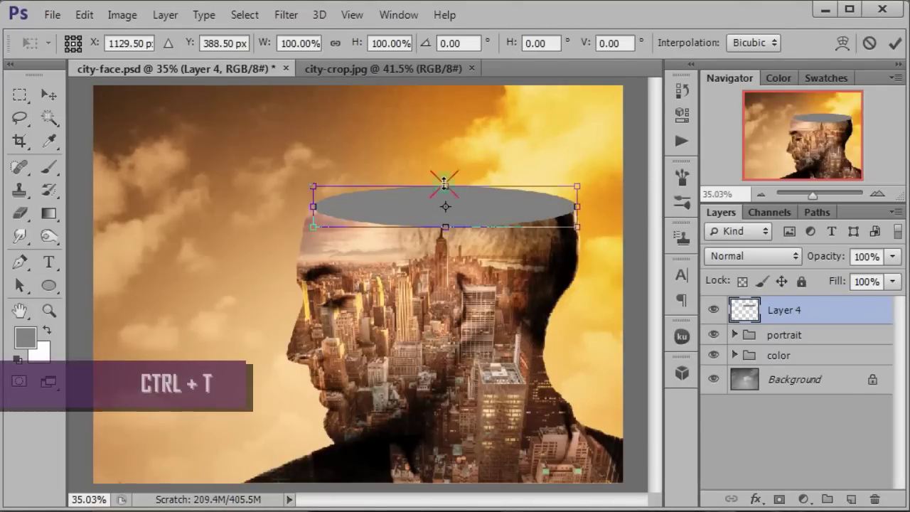
pyautogui.moveTo(443, 182); pyautogui.dragTo(445, 178)
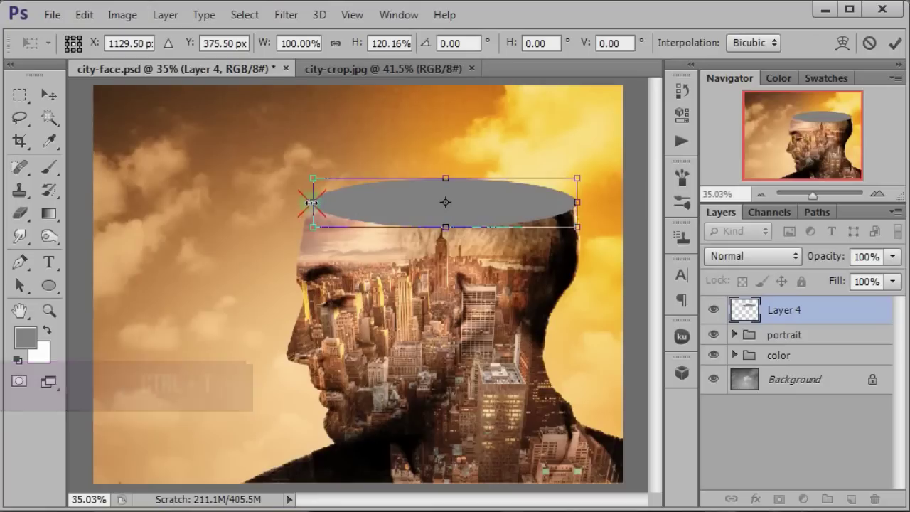
pyautogui.moveTo(310, 203); pyautogui.dragTo(307, 205)
pyautogui.moveTo(580, 203); pyautogui.dragTo(574, 203)
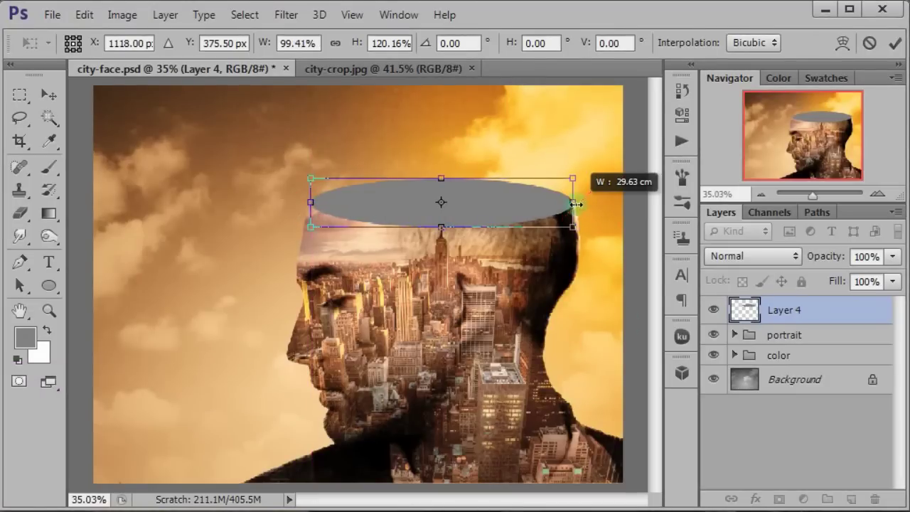
pyautogui.moveTo(444, 235); pyautogui.dragTo(444, 239)
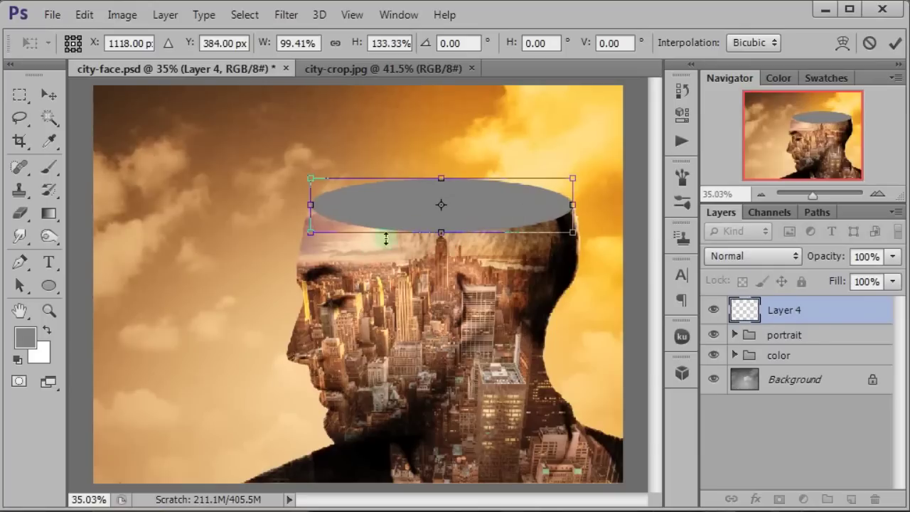
pyautogui.click(48, 95)
pyautogui.click(381, 226)
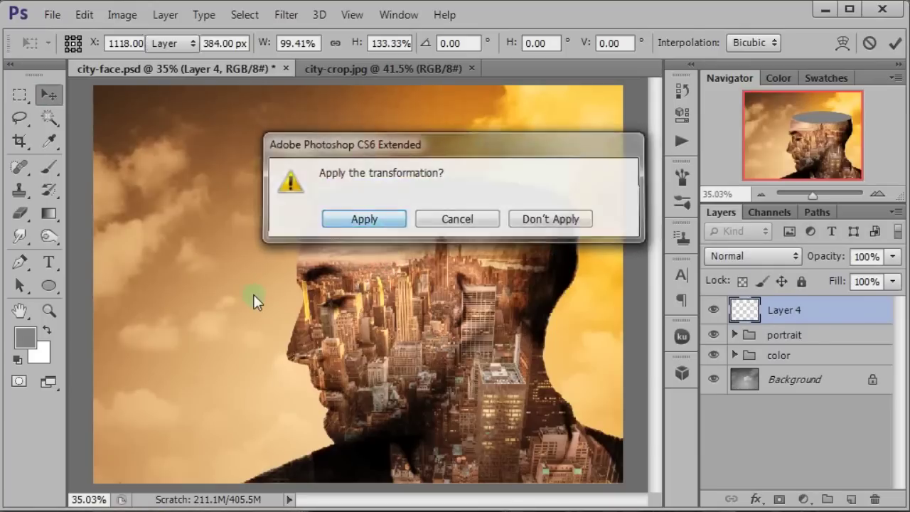
# Step: Nudge the ellipse with arrow keys until it caps the head
pyautogui.hotkey('shift', 'Up')
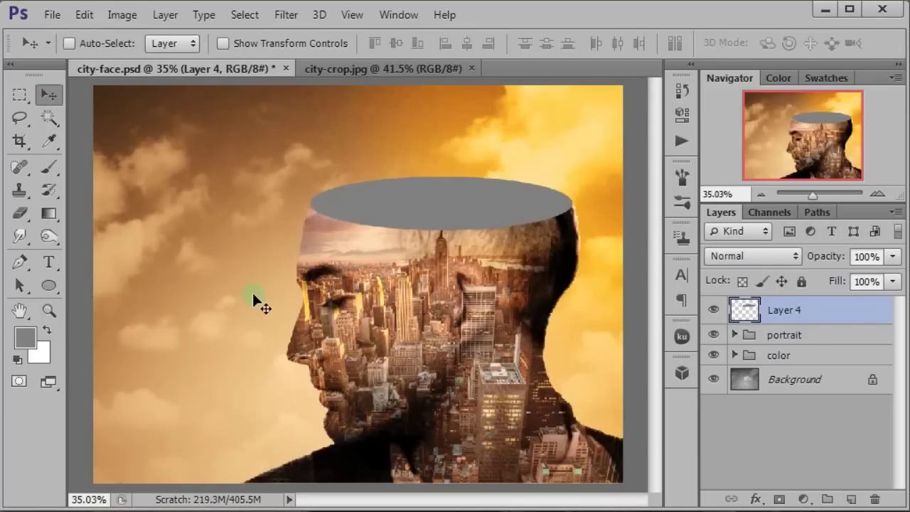
pyautogui.press('Down')
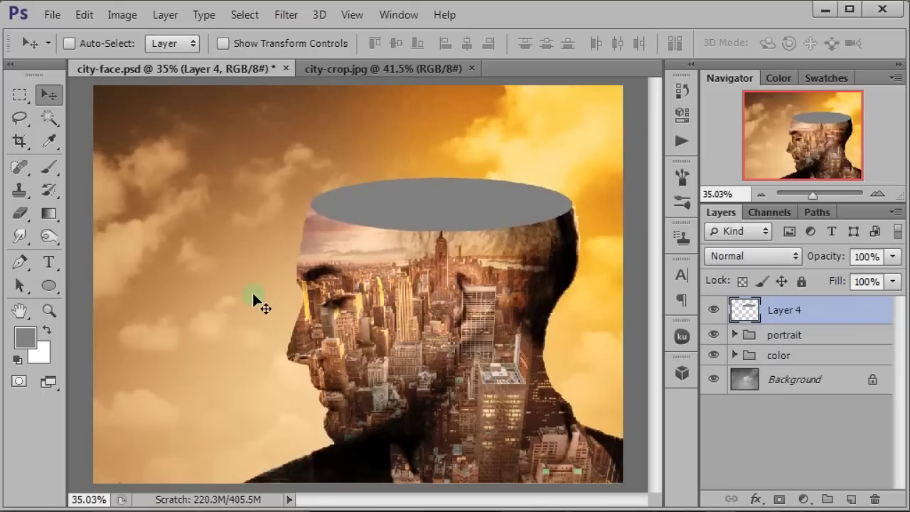
pyautogui.press('Right')
pyautogui.press('Left')
pyautogui.press('Down')
pyautogui.hotkey('shift', 'Up')
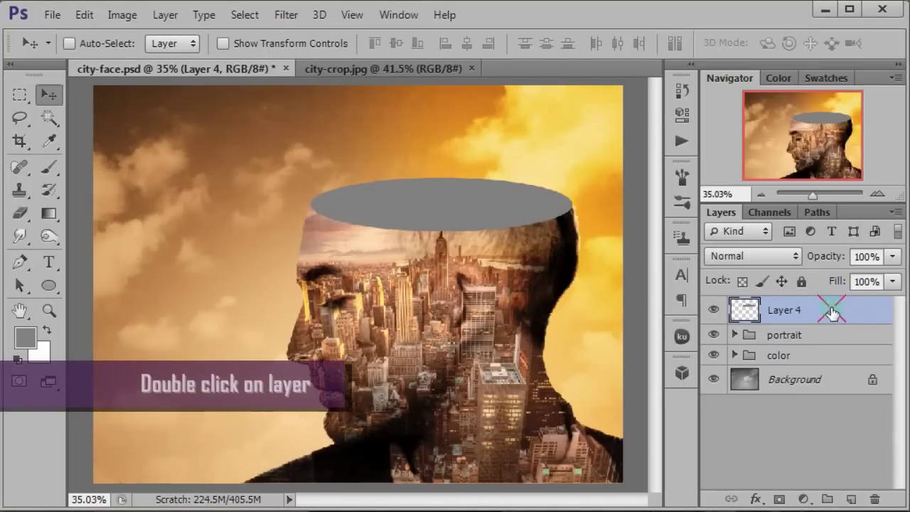
# Step: Add a 9 px Inside stroke to Layer 4's ellipse
pyautogui.doubleClick(582, 235)
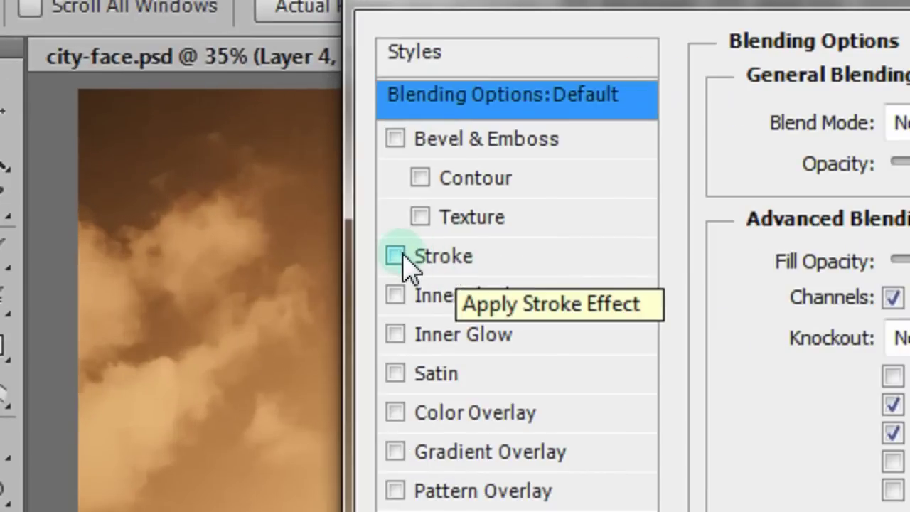
pyautogui.click(396, 258)
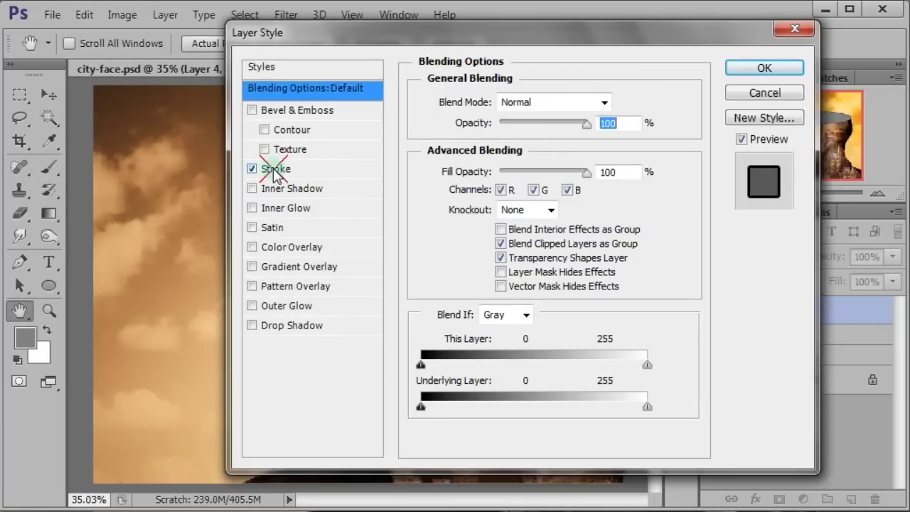
pyautogui.click(274, 170)
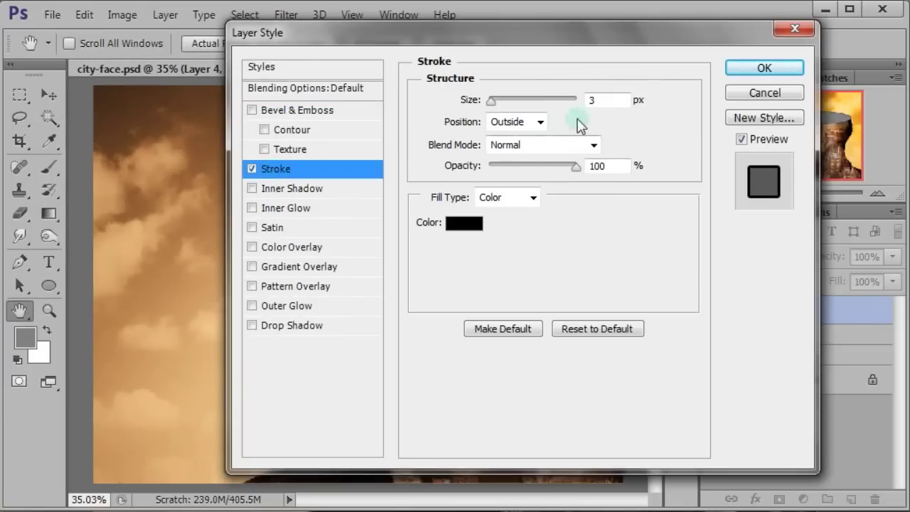
pyautogui.click(609, 102)
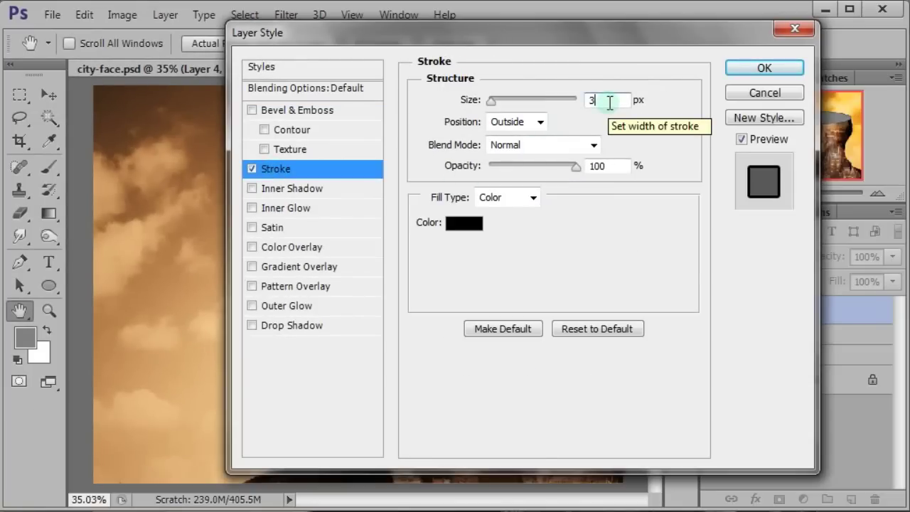
pyautogui.doubleClick(590, 102)
pyautogui.write('9')
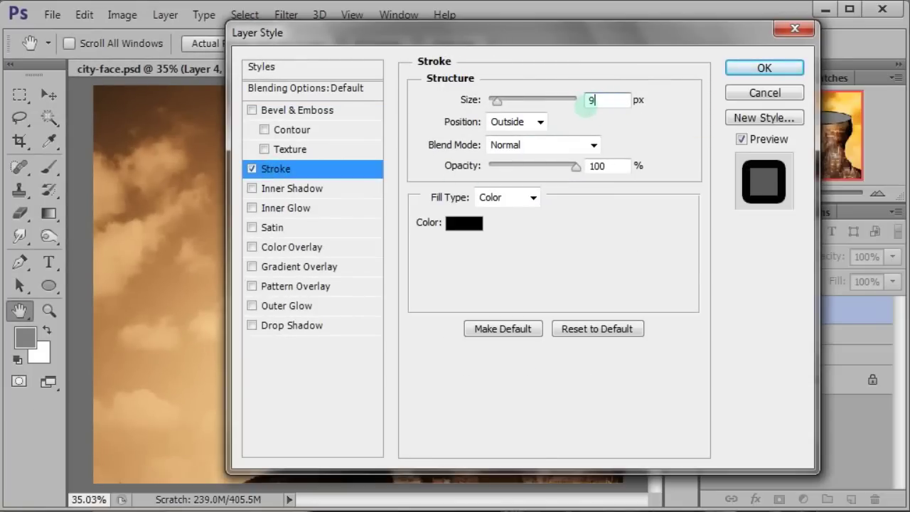
pyautogui.click(515, 121)
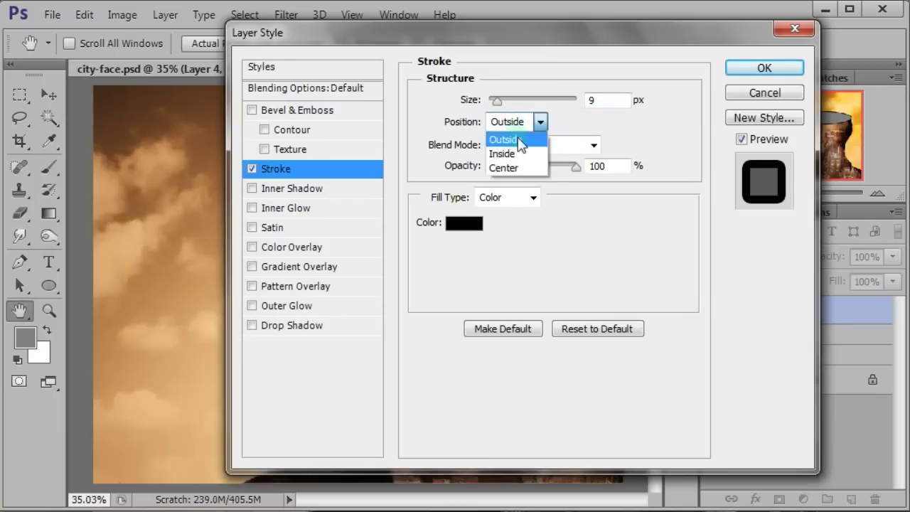
pyautogui.click(520, 154)
pyautogui.moveTo(563, 41)
pyautogui.mouseDown()
pyautogui.moveTo(754, 49)
pyautogui.moveTo(566, 46)
pyautogui.mouseUp()
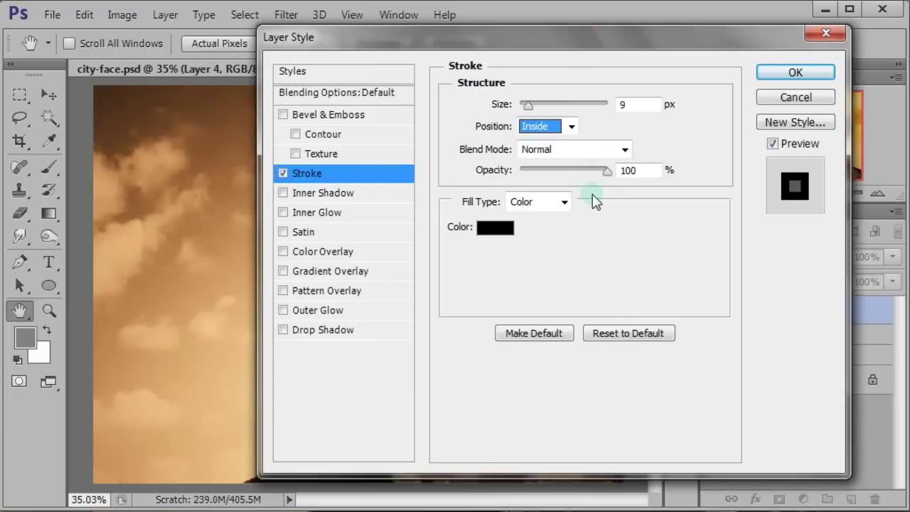
# Step: Set the stroke opacity to 49% and its colour to cc7446
pyautogui.doubleClick(621, 171)
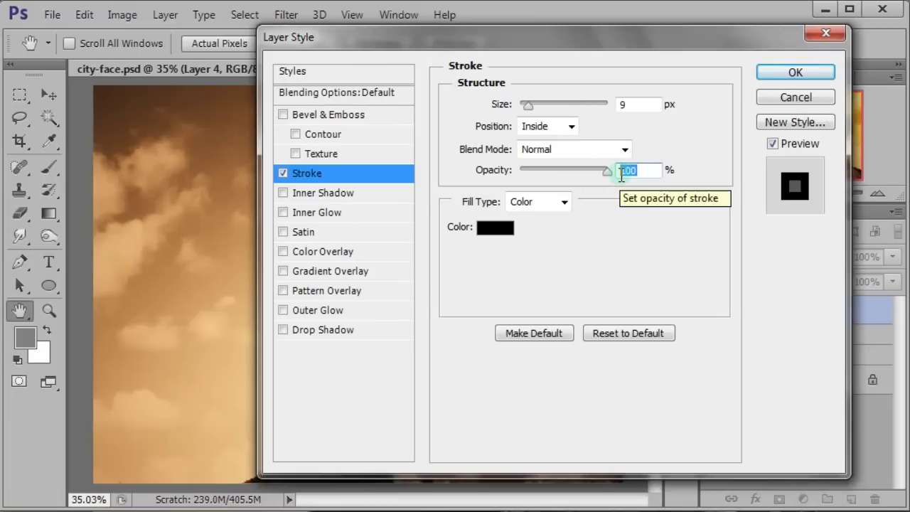
pyautogui.write('49')
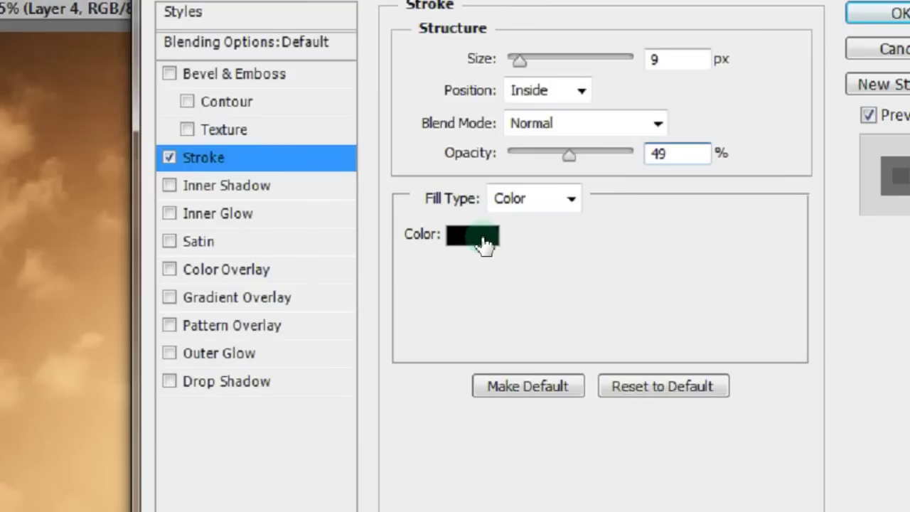
pyautogui.click(460, 257)
pyautogui.click(549, 361)
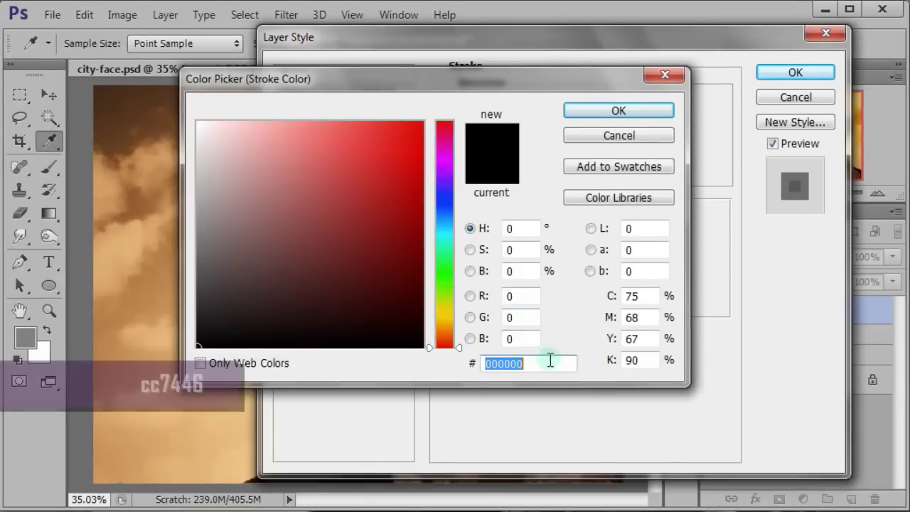
pyautogui.write('cc7446')
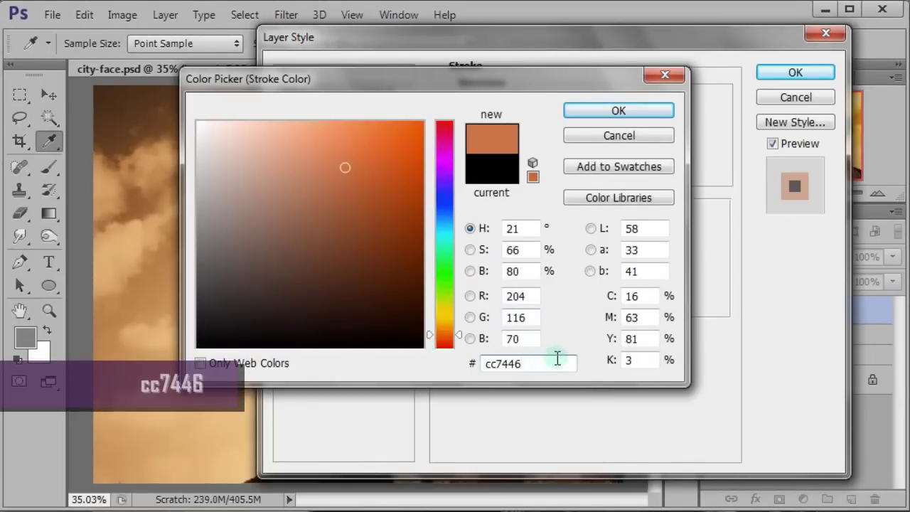
pyautogui.press('Return')
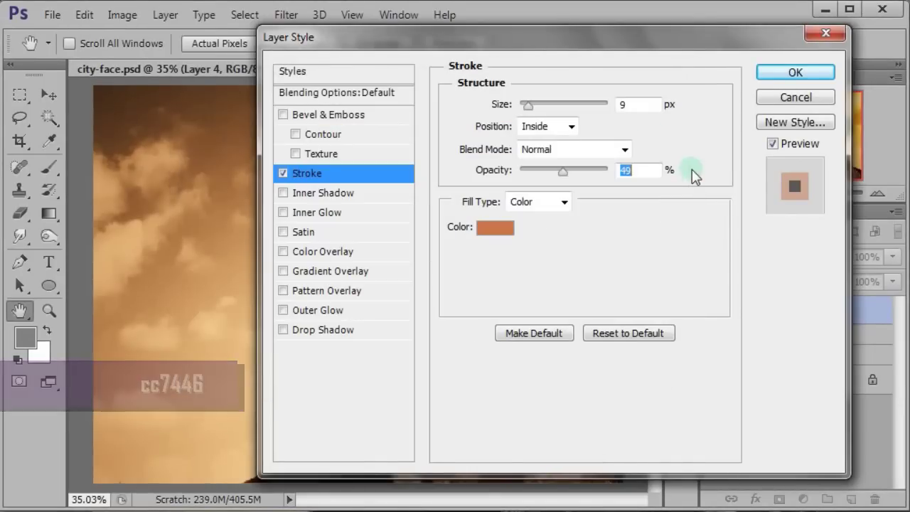
pyautogui.moveTo(584, 38)
pyautogui.mouseDown()
pyautogui.moveTo(901, 456)
pyautogui.moveTo(594, 43)
pyautogui.mouseUp()
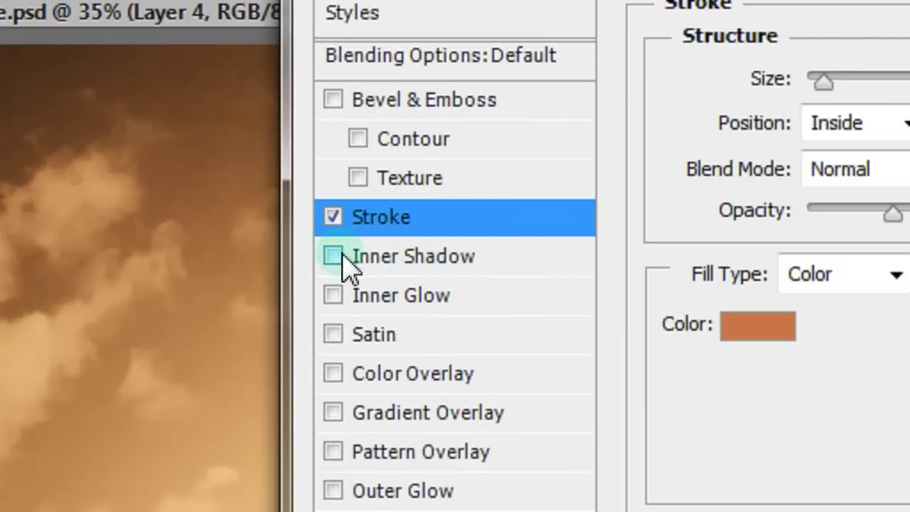
# Step: Add an Inner Shadow at 64% opacity, without global light, distance 16 px
pyautogui.click(435, 267)
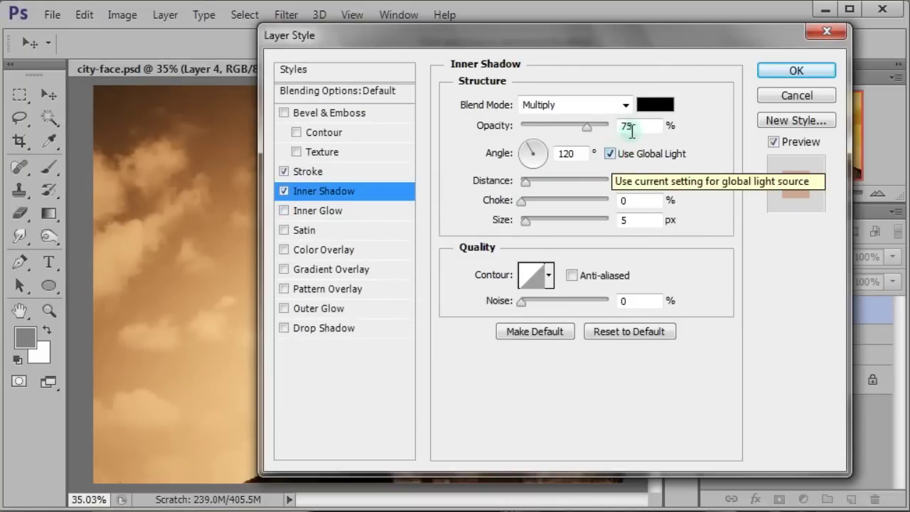
pyautogui.doubleClick(625, 125)
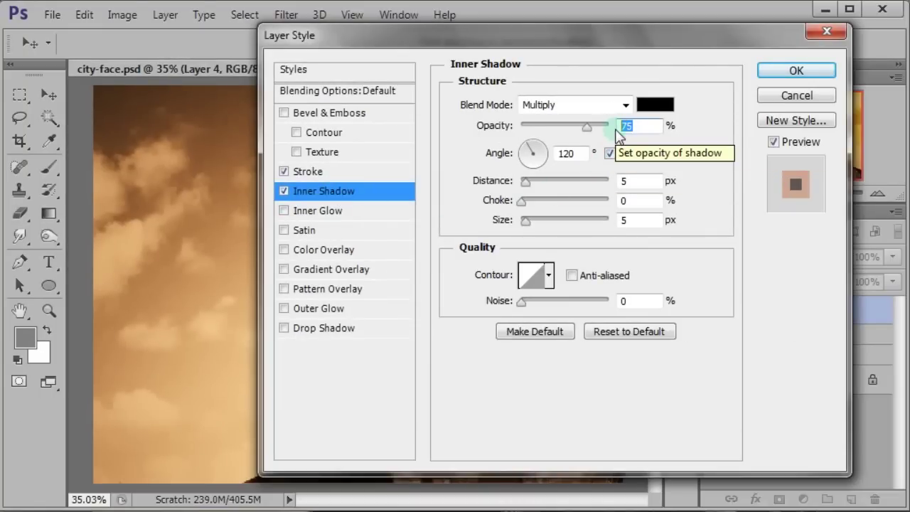
pyautogui.write('64')
pyautogui.click(609, 155)
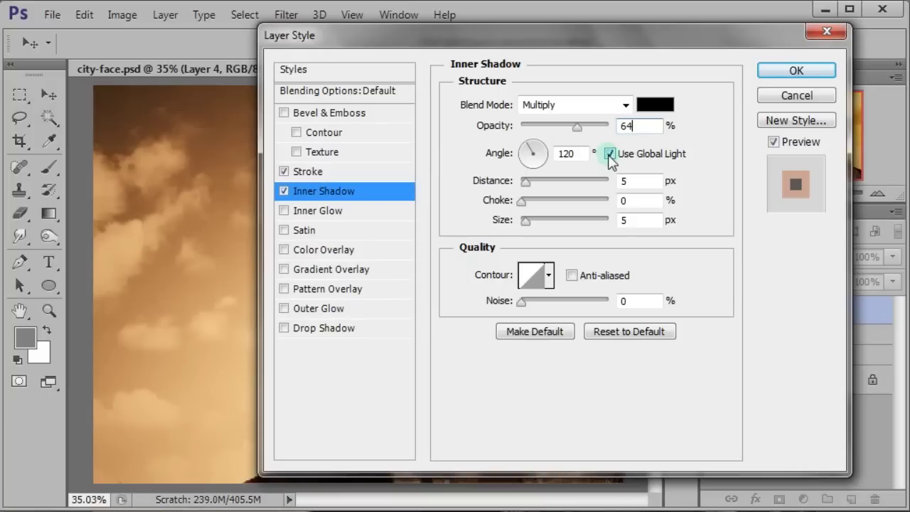
pyautogui.click(569, 154)
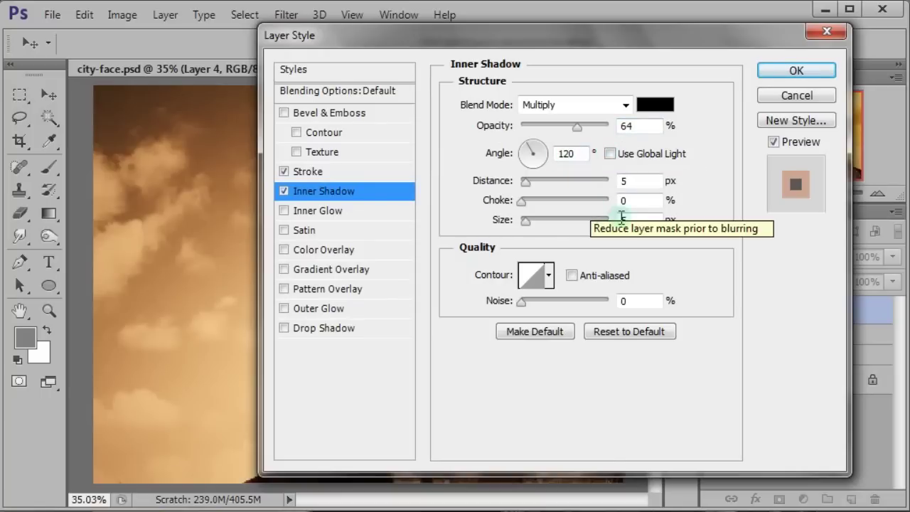
pyautogui.click(642, 184)
pyautogui.doubleClick(621, 182)
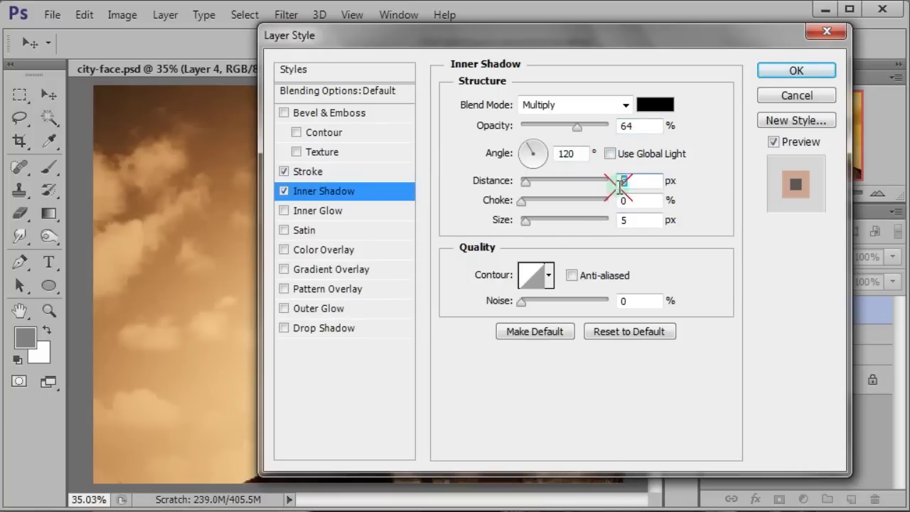
pyautogui.write('16')
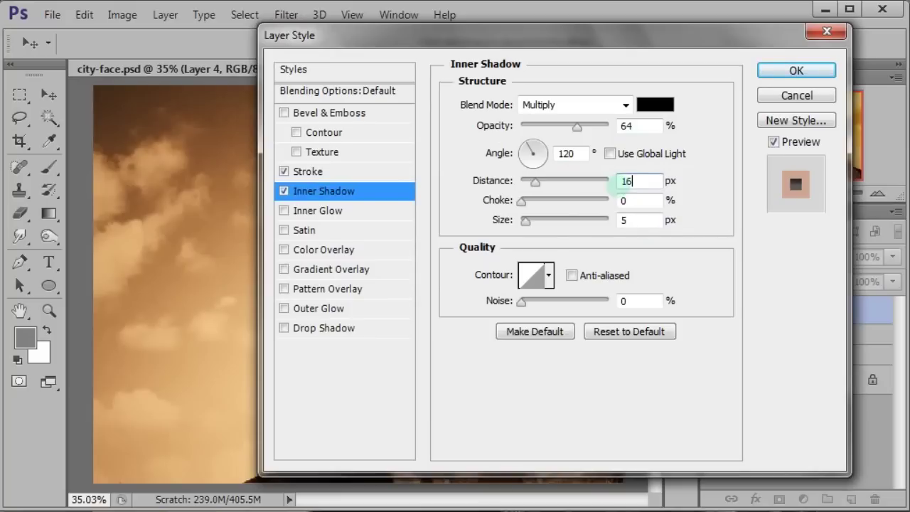
# Step: Set the inner shadow choke to 43% and size to 148 px
pyautogui.doubleClick(638, 200)
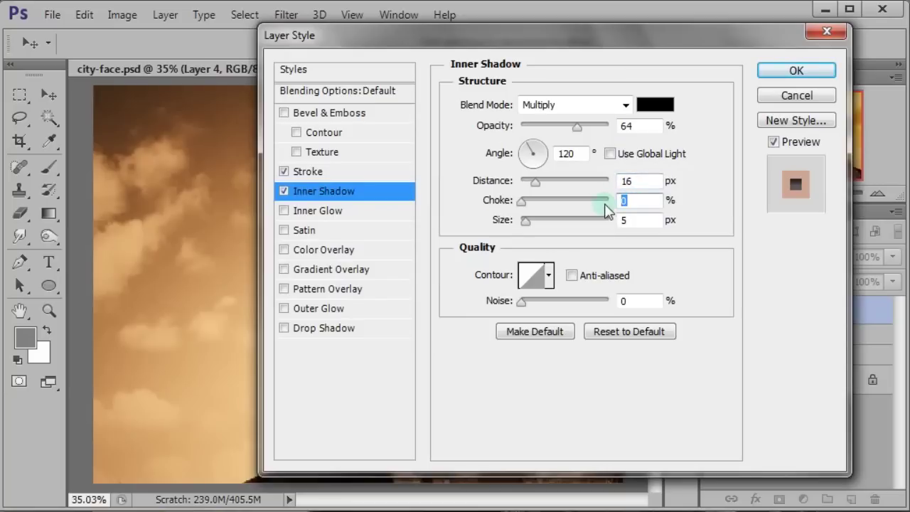
pyautogui.write('43')
pyautogui.doubleClick(616, 224)
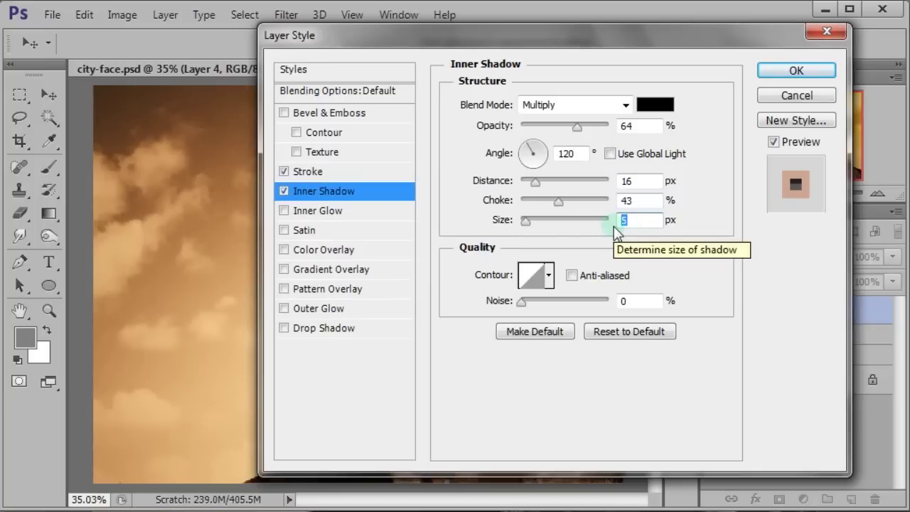
pyautogui.write('148')
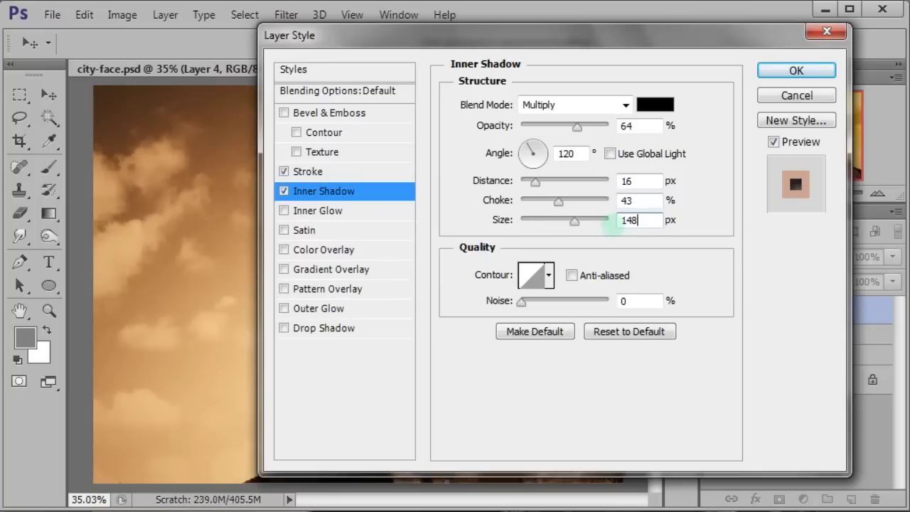
pyautogui.moveTo(619, 37); pyautogui.dragTo(815, 384)
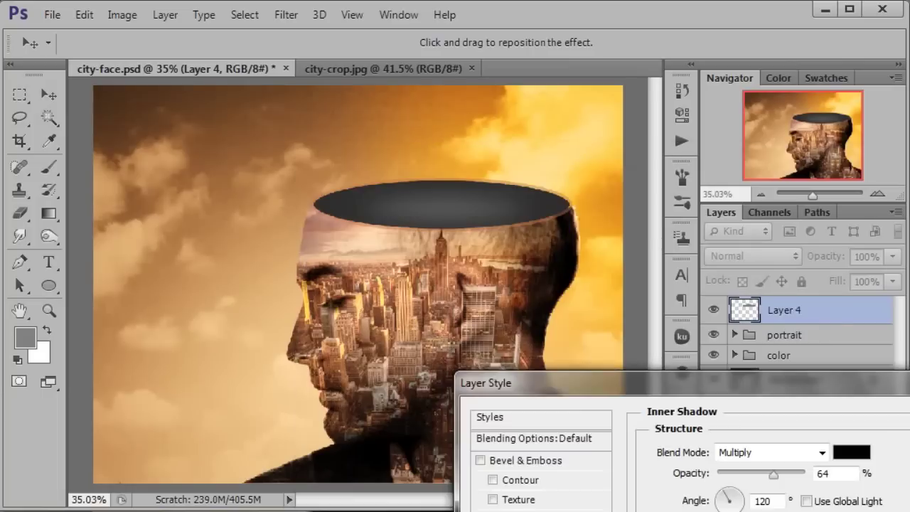
pyautogui.press('Return')
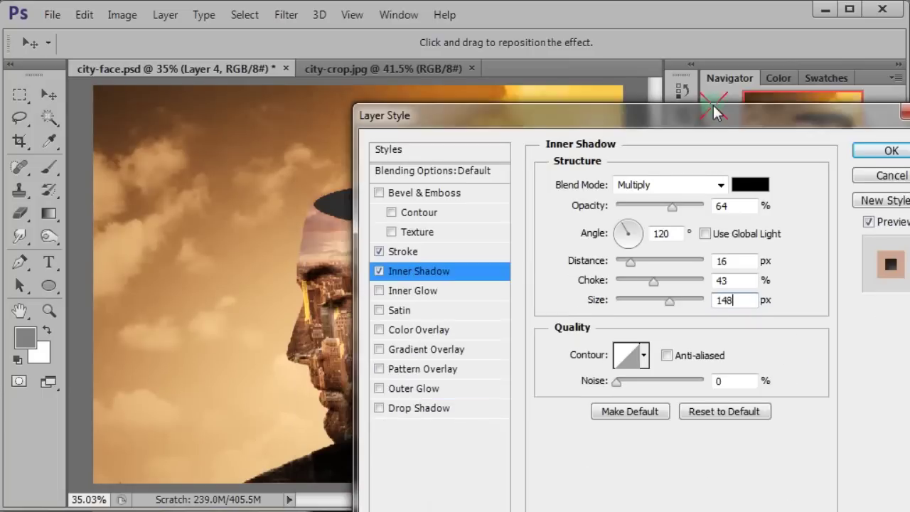
pyautogui.moveTo(712, 103)
pyautogui.mouseDown()
pyautogui.moveTo(713, 72)
pyautogui.moveTo(573, 53)
pyautogui.mouseUp()
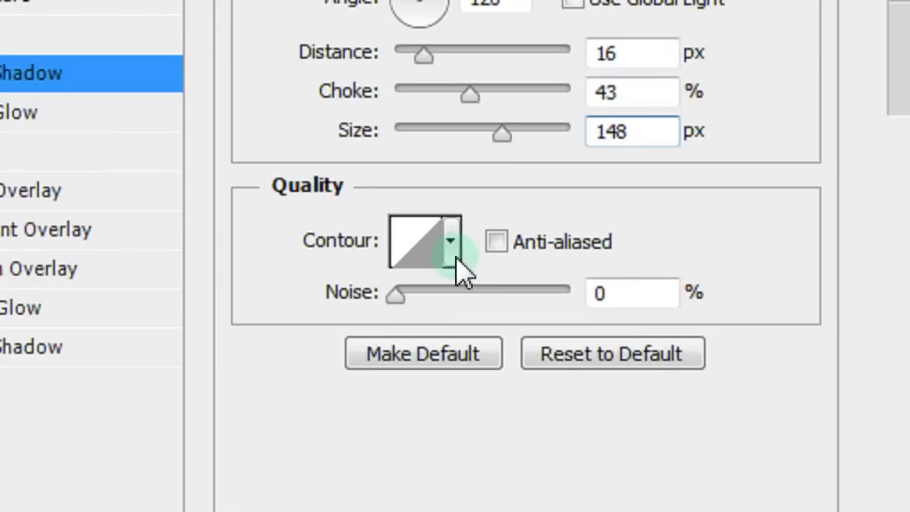
# Step: Apply the Cone - Inverted contour to the inner shadow
pyautogui.click(535, 287)
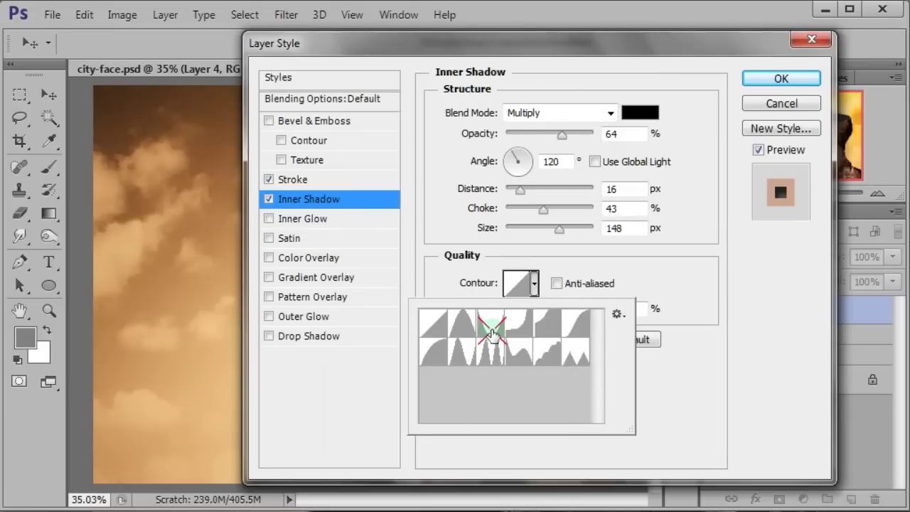
pyautogui.click(490, 323)
pyautogui.click(713, 249)
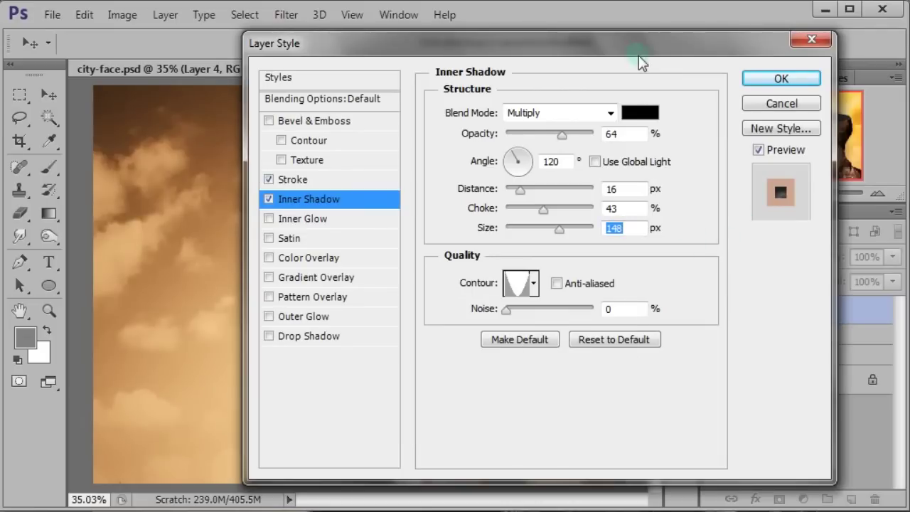
pyautogui.moveTo(640, 52)
pyautogui.mouseDown()
pyautogui.moveTo(782, 433)
pyautogui.moveTo(782, 511)
pyautogui.moveTo(675, 22)
pyautogui.mouseUp()
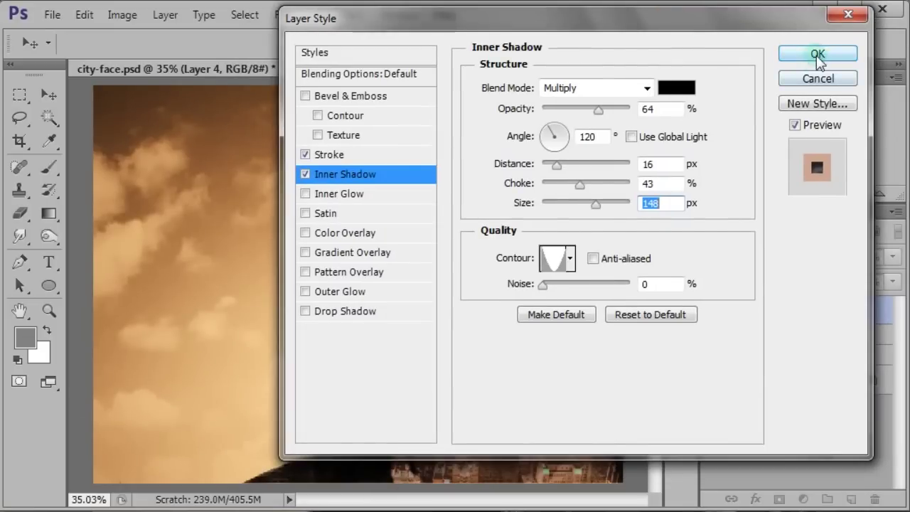
# Step: Confirm the stroke and inner shadow style and compare the lid's effects
pyautogui.click(817, 57)
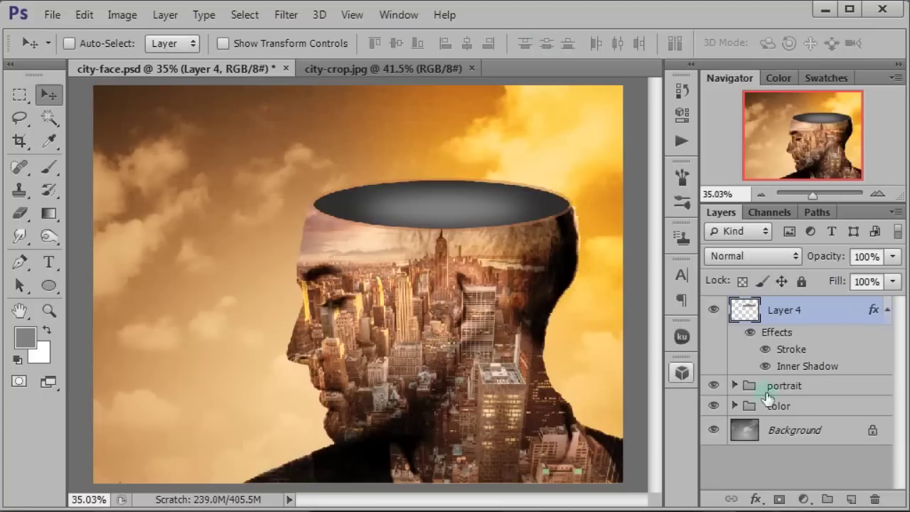
pyautogui.click(751, 333)
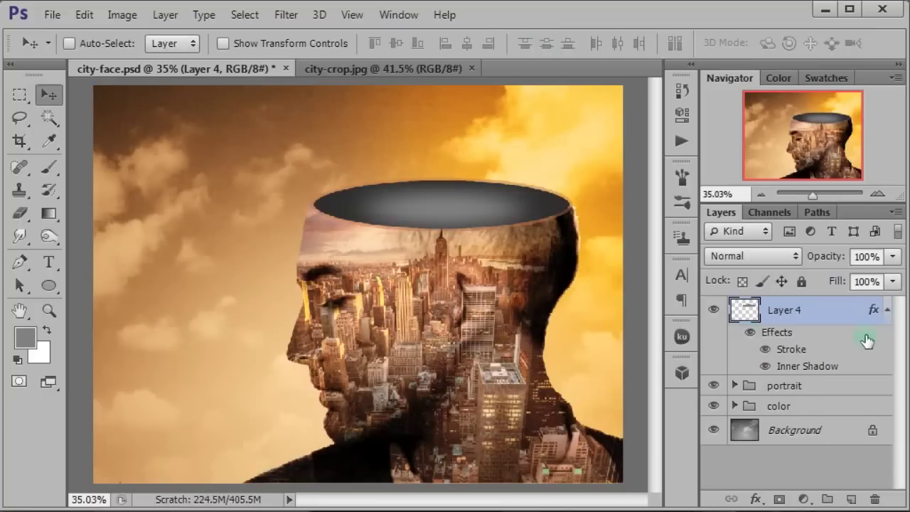
pyautogui.click(887, 310)
# Step: Bring city-crop.jpg into city-face.psd as Layer 5 and close city-crop.jpg
pyautogui.click(400, 71)
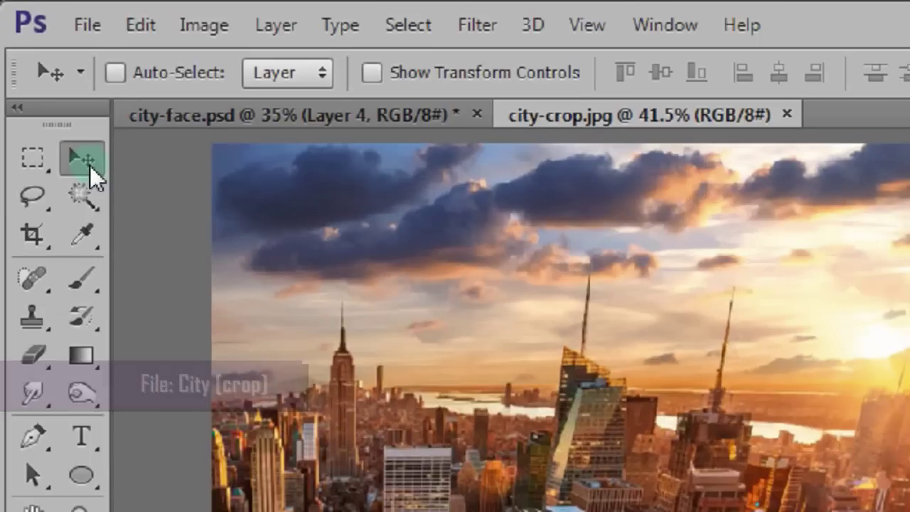
pyautogui.click(55, 96)
pyautogui.click(393, 211)
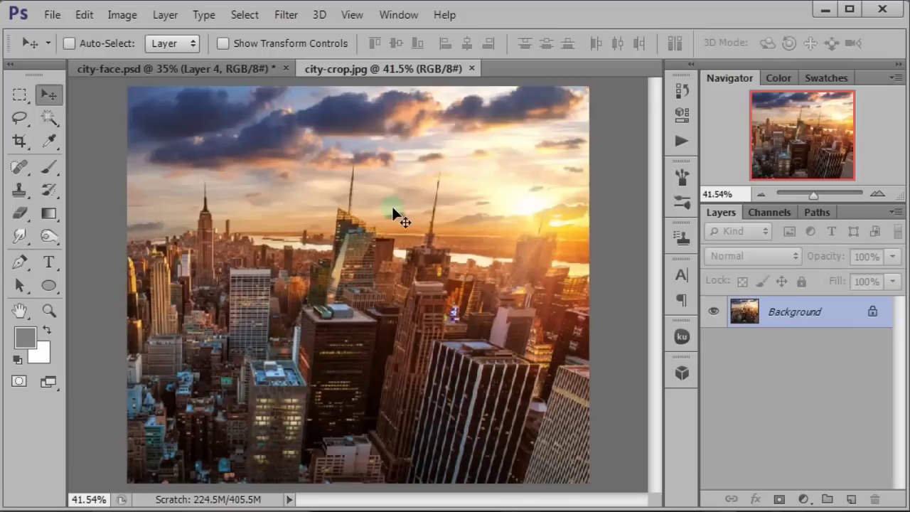
pyautogui.moveTo(402, 234)
pyautogui.mouseDown()
pyautogui.moveTo(273, 107)
pyautogui.moveTo(377, 230)
pyautogui.mouseUp()
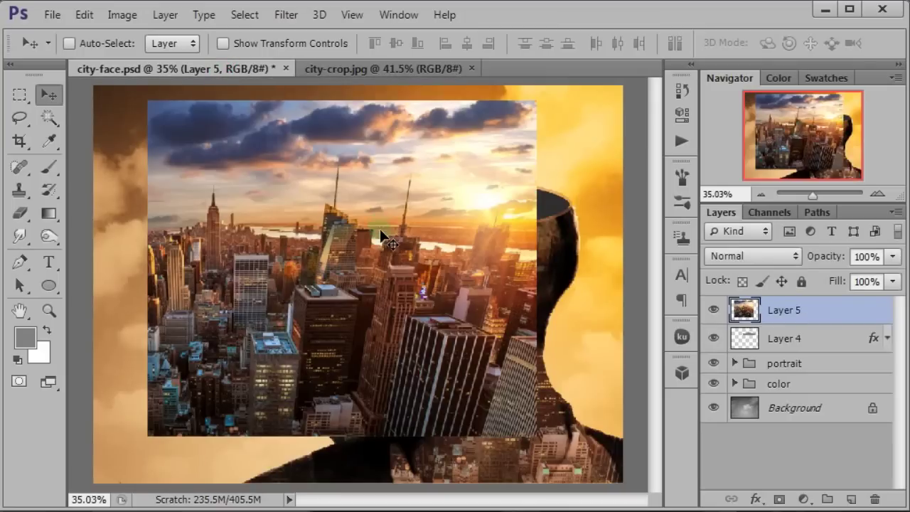
pyautogui.click(432, 68)
pyautogui.click(471, 68)
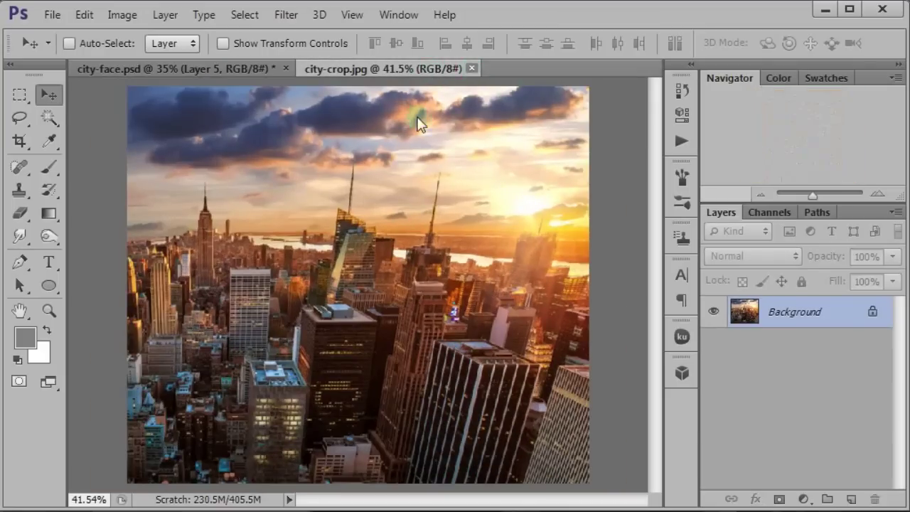
pyautogui.moveTo(383, 320); pyautogui.dragTo(472, 318)
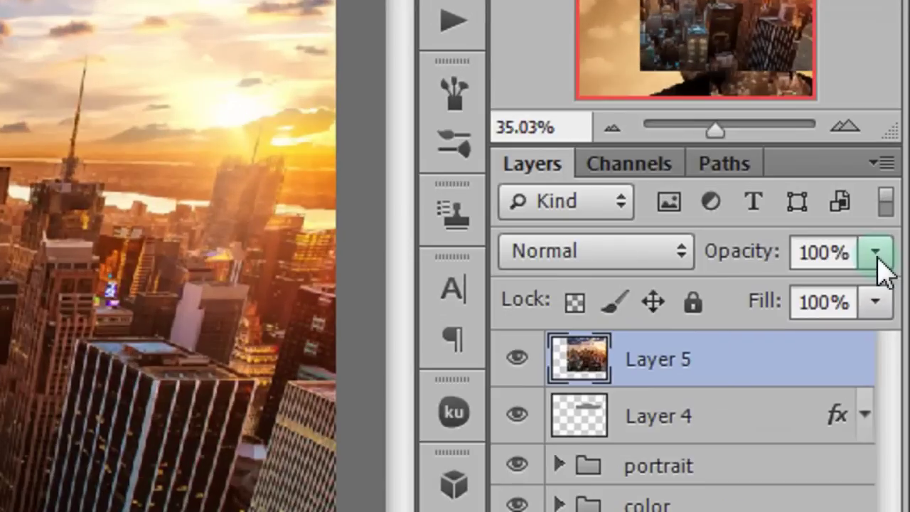
# Step: Lower Layer 5's opacity to 53%
pyautogui.click(892, 257)
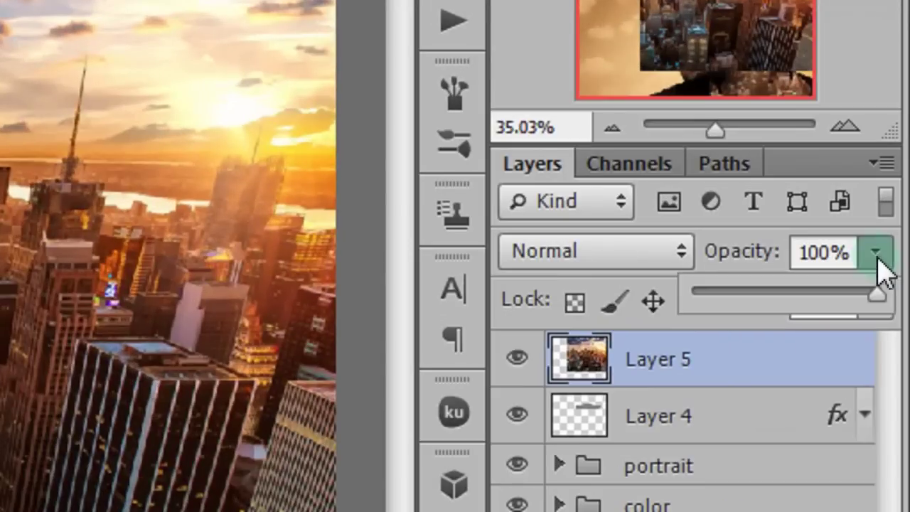
pyautogui.moveTo(893, 276); pyautogui.dragTo(852, 272)
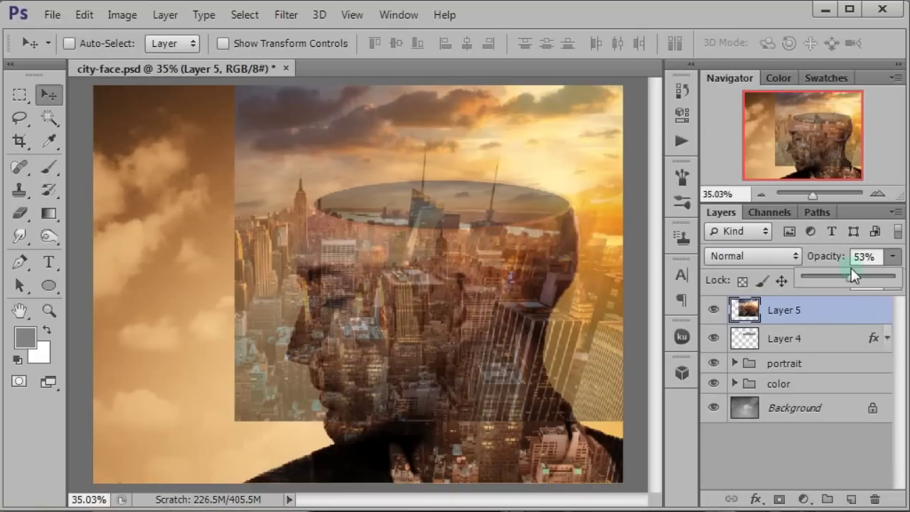
pyautogui.click(823, 313)
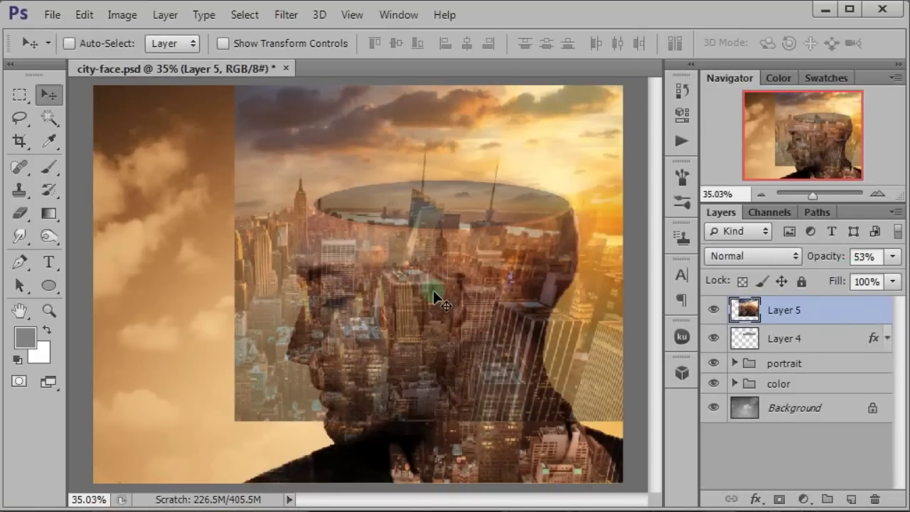
# Step: Move and nudge the city layer into place over the head silhouette
pyautogui.moveTo(434, 291); pyautogui.dragTo(440, 271)
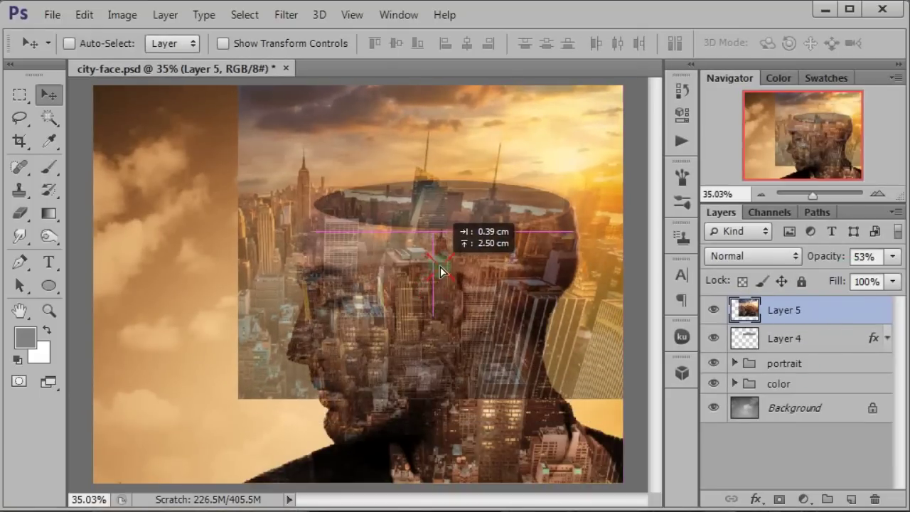
pyautogui.moveTo(440, 270); pyautogui.dragTo(449, 267)
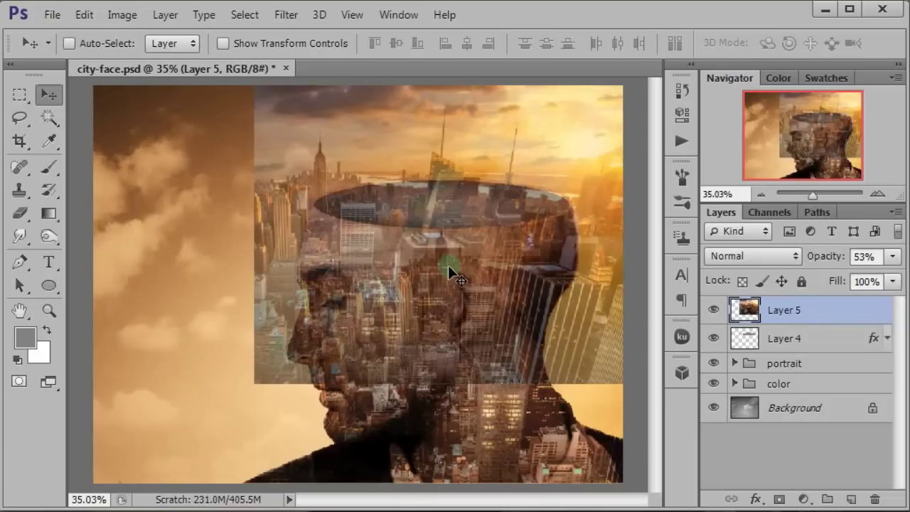
pyautogui.press('Right')
pyautogui.press('Right')
pyautogui.press('Right')
pyautogui.press('Right')
pyautogui.press('Right')
pyautogui.press('Right')
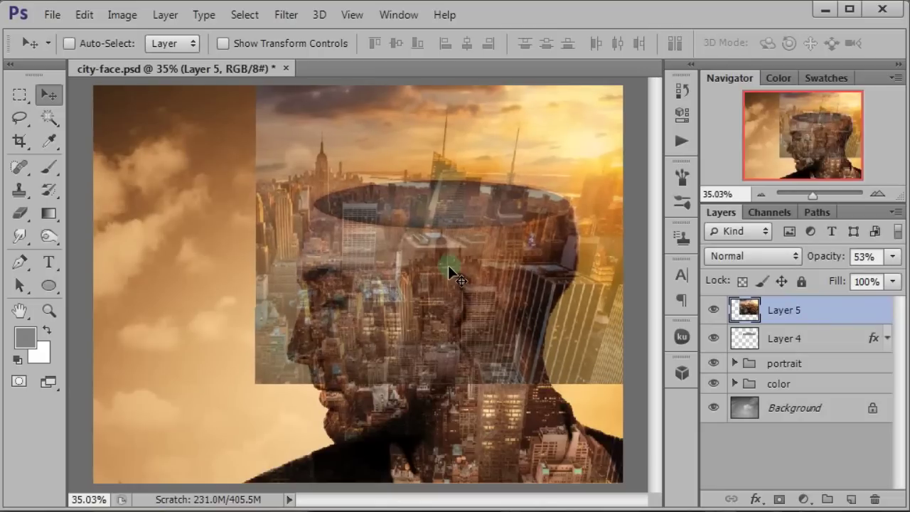
pyautogui.press('Right')
pyautogui.press('Right')
pyautogui.press('Right')
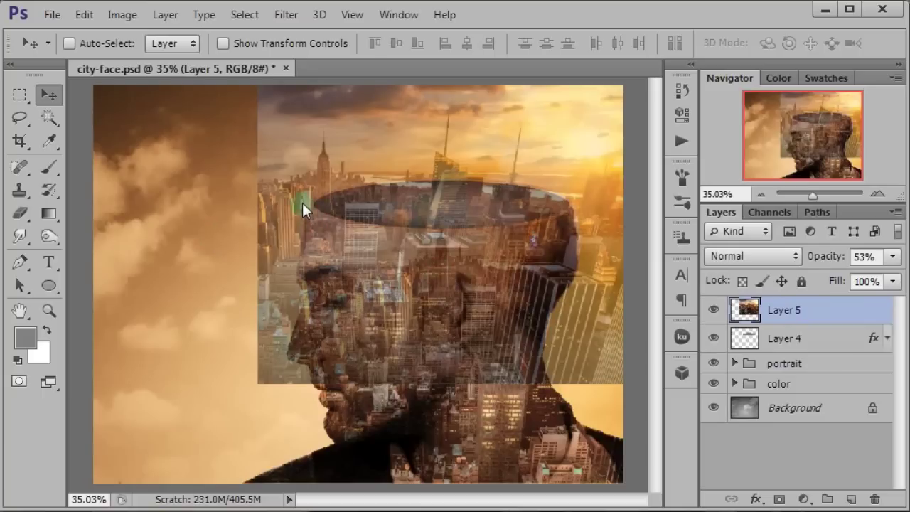
pyautogui.moveTo(348, 224)
pyautogui.mouseDown()
pyautogui.moveTo(635, 153)
pyautogui.moveTo(636, 396)
pyautogui.mouseUp()
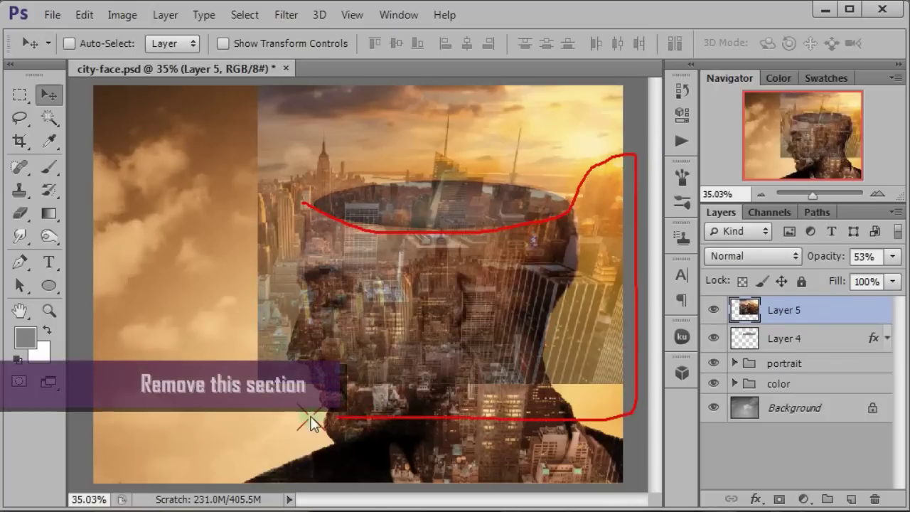
pyautogui.moveTo(310, 422); pyautogui.dragTo(321, 89)
pyautogui.moveTo(427, 82)
pyautogui.mouseDown()
pyautogui.moveTo(437, 85)
pyautogui.moveTo(290, 153)
pyautogui.moveTo(303, 168)
pyautogui.mouseUp()
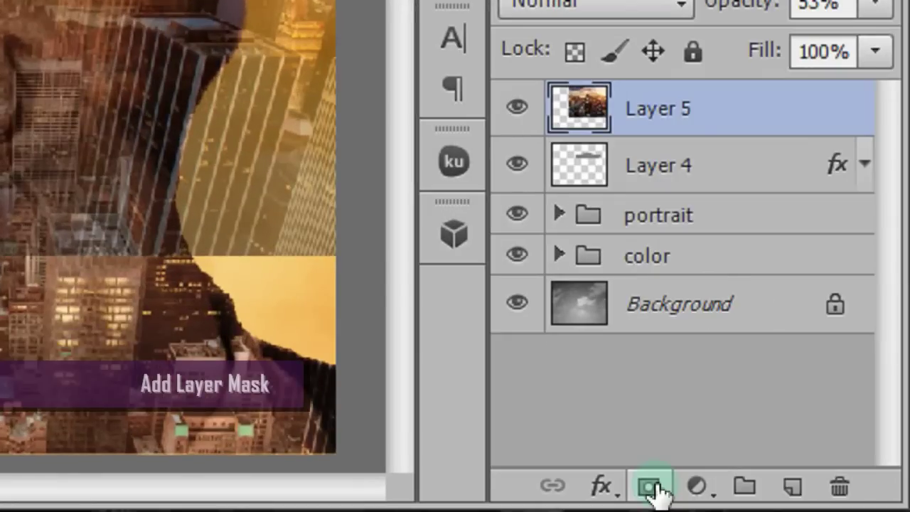
# Step: Mask Layer 5, erasing the city outside the head with a 38%-opacity, size-150 eraser
pyautogui.click(651, 486)
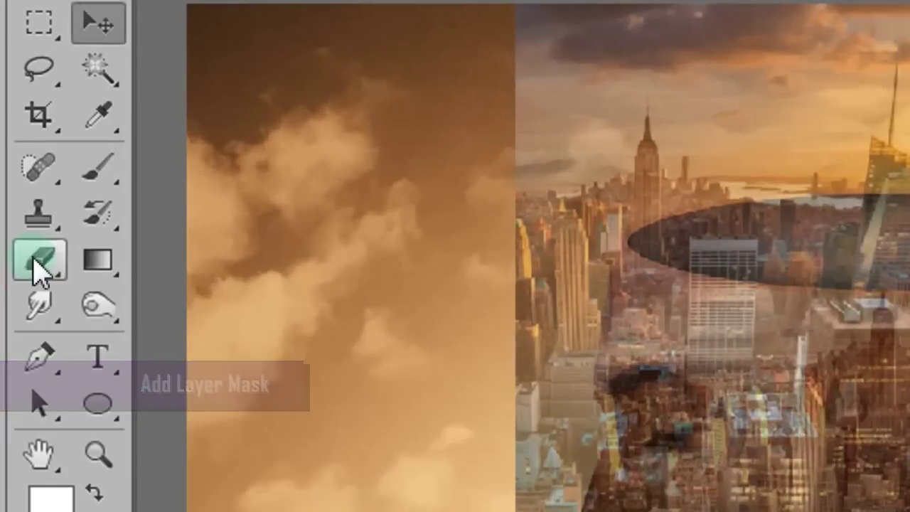
pyautogui.rightClick(19, 217)
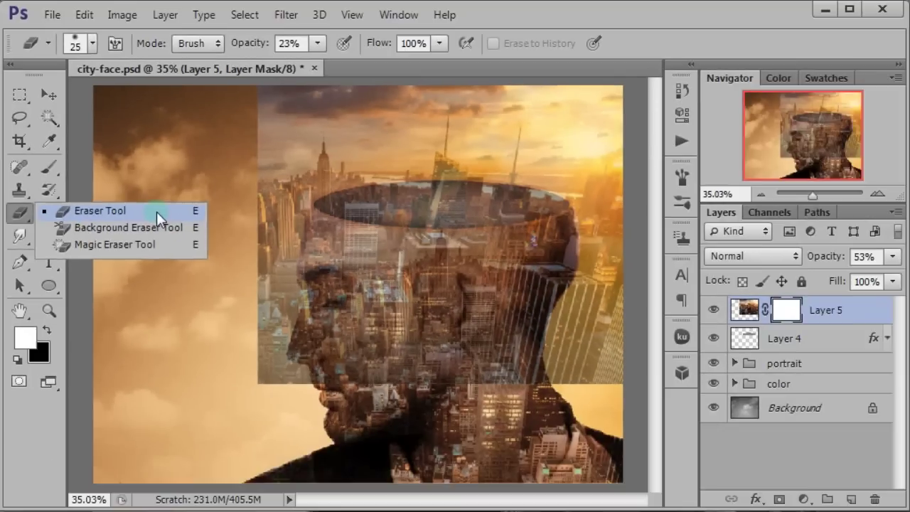
pyautogui.click(156, 212)
pyautogui.click(278, 44)
pyautogui.write('38')
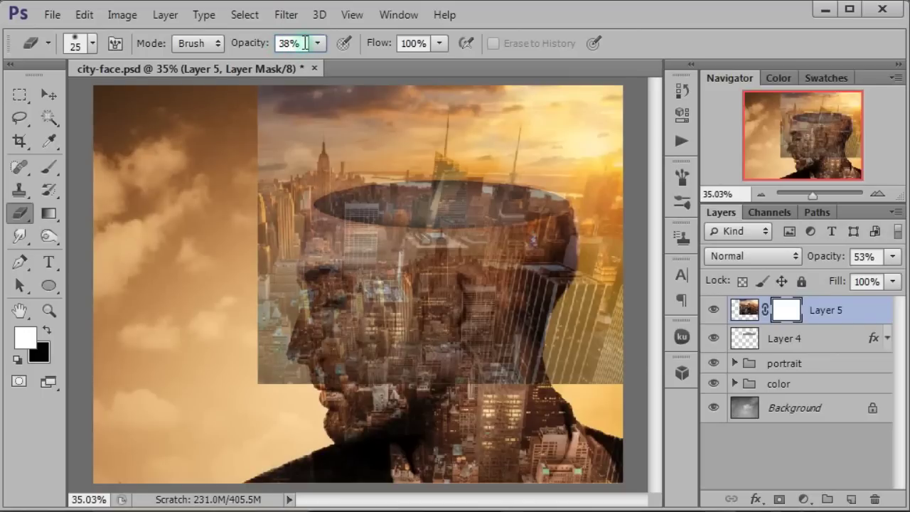
pyautogui.press(']')
pyautogui.press(']')
pyautogui.press(']')
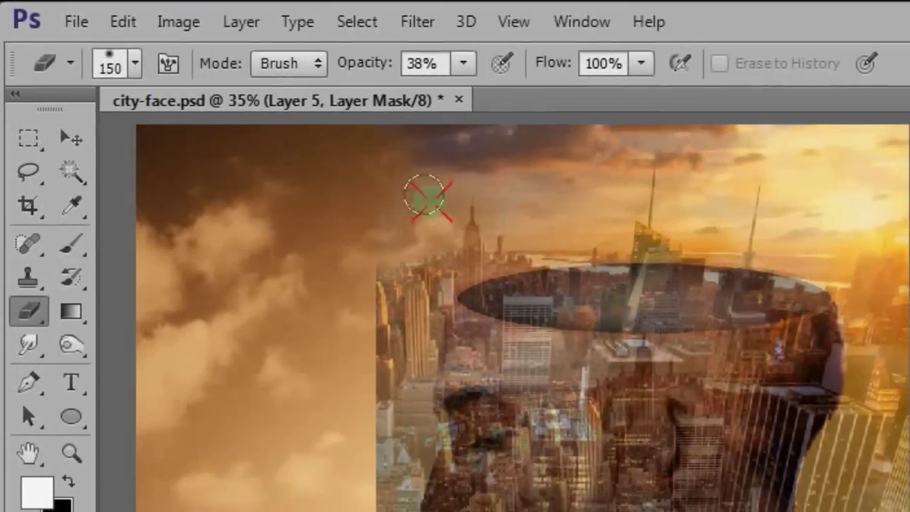
pyautogui.moveTo(371, 208)
pyautogui.mouseDown()
pyautogui.moveTo(360, 444)
pyautogui.moveTo(387, 466)
pyautogui.moveTo(721, 288)
pyautogui.moveTo(340, 476)
pyautogui.moveTo(312, 188)
pyautogui.moveTo(405, 174)
pyautogui.mouseUp()
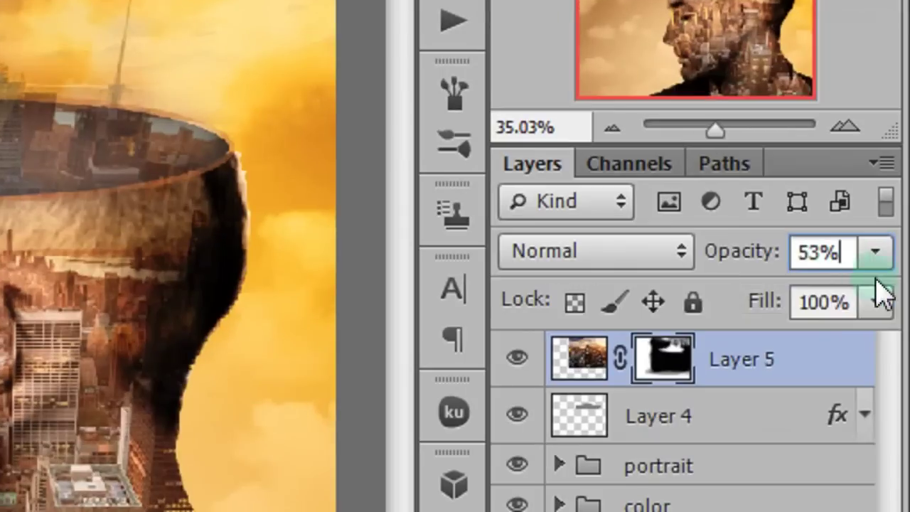
# Step: Return Layer 5 to 100% opacity
pyautogui.click(892, 256)
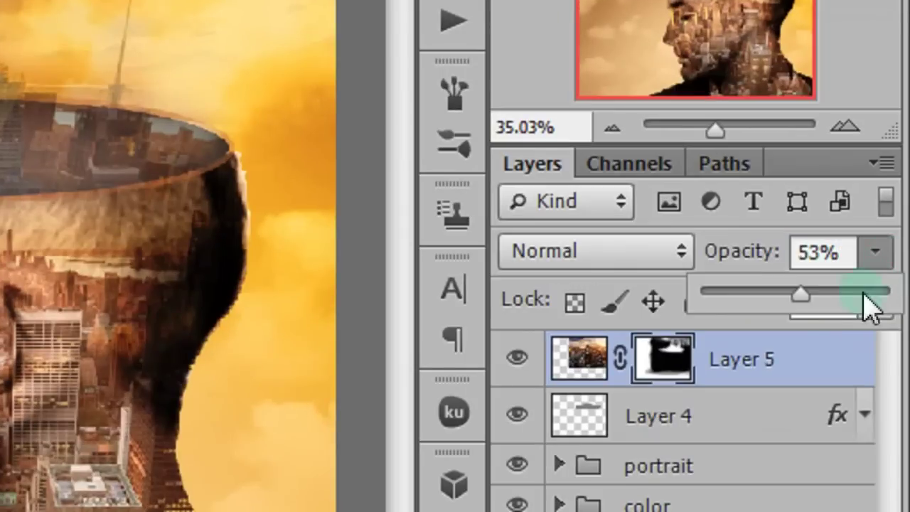
pyautogui.moveTo(809, 302); pyautogui.dragTo(897, 291)
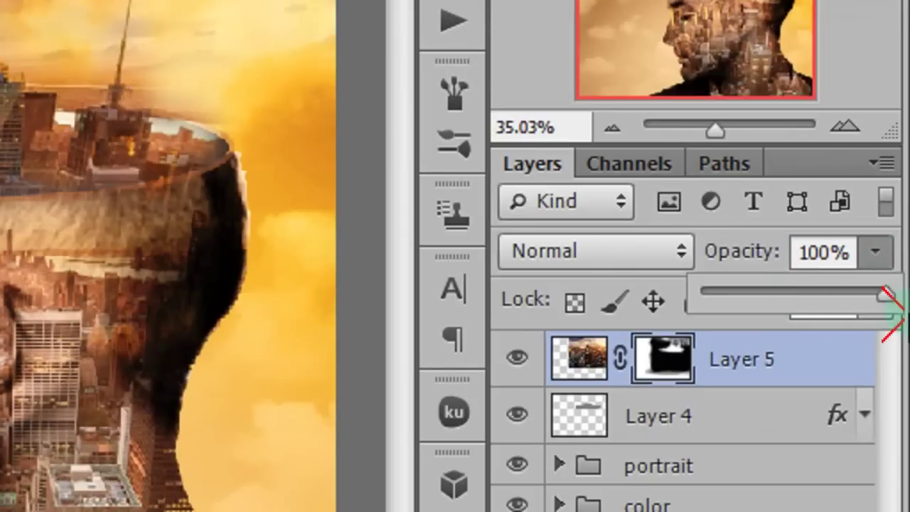
pyautogui.click(848, 253)
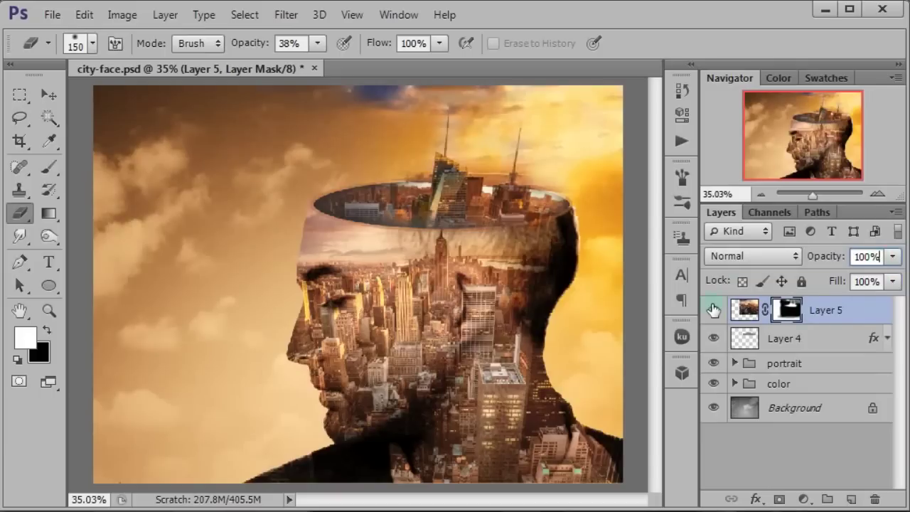
pyautogui.click(715, 310)
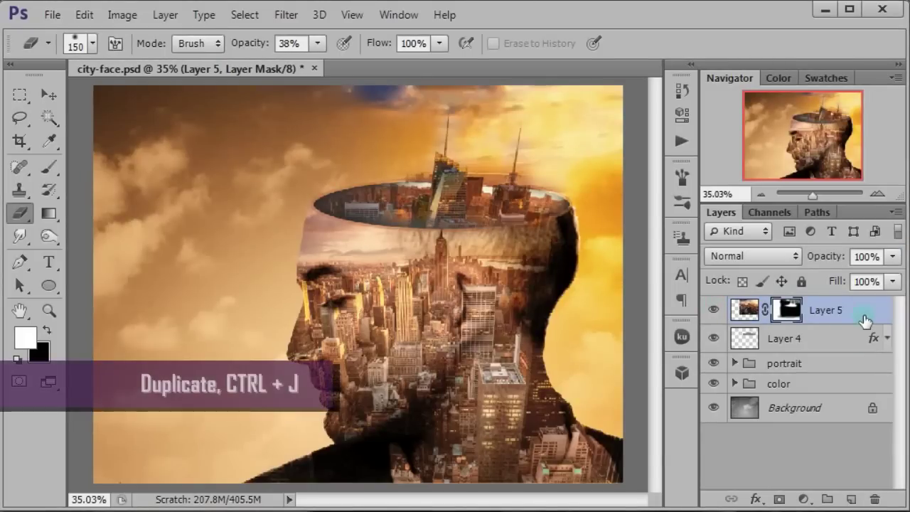
# Step: Duplicate Layer 5, blend the copy in Screen mode, and compare it on and off
pyautogui.hotkey('ctrl', 'j')
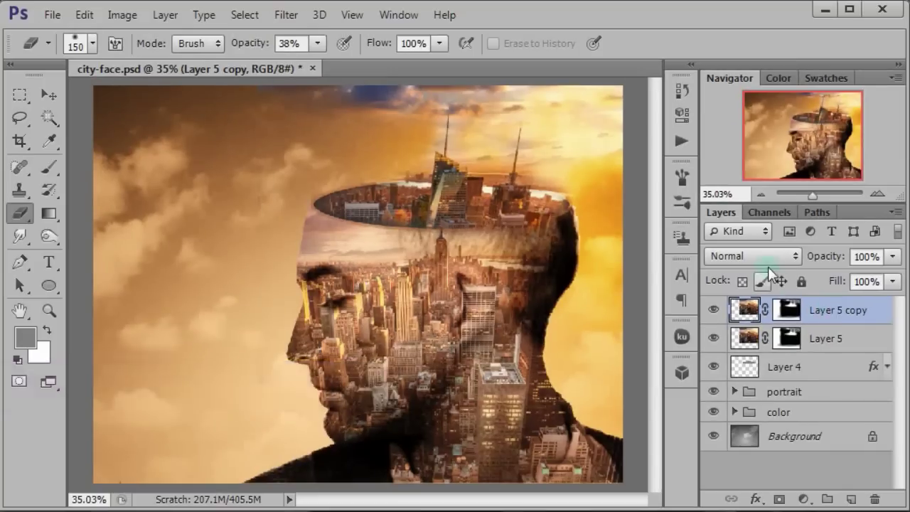
pyautogui.click(732, 255)
pyautogui.click(751, 86)
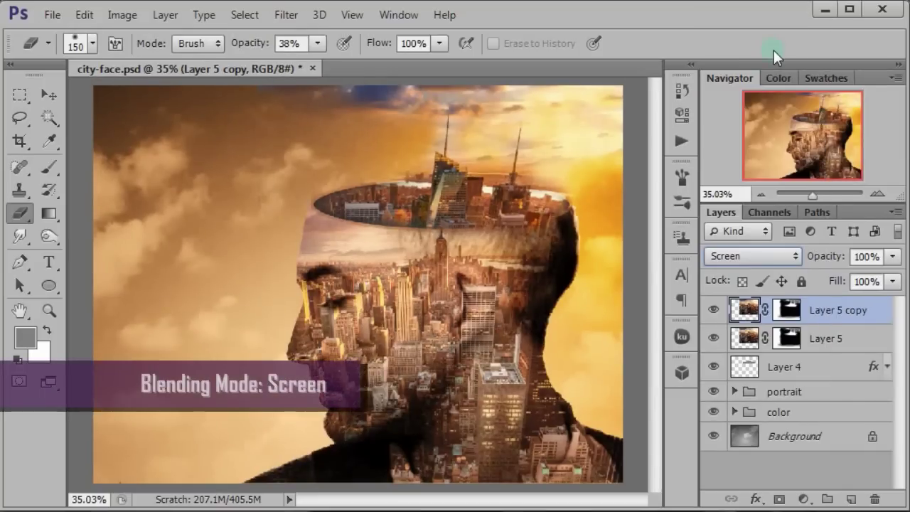
pyautogui.click(714, 310)
pyautogui.click(714, 309)
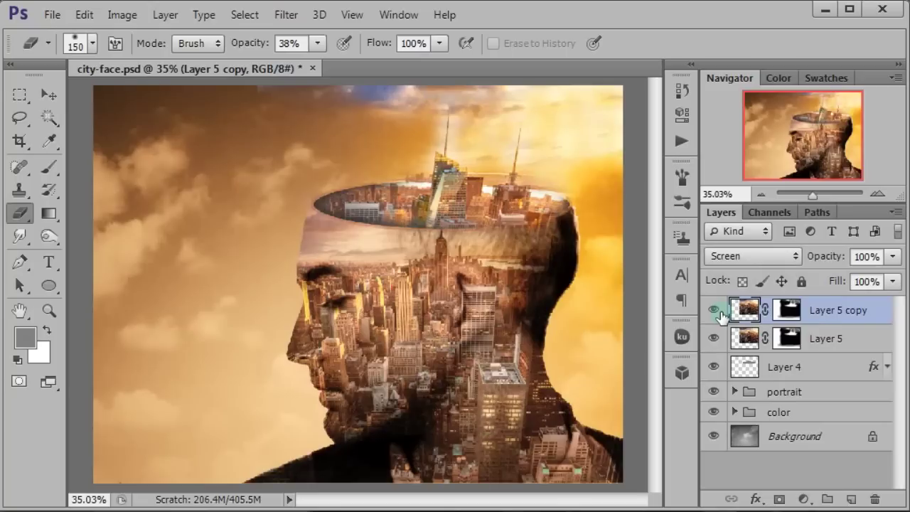
pyautogui.click(786, 310)
pyautogui.click(804, 499)
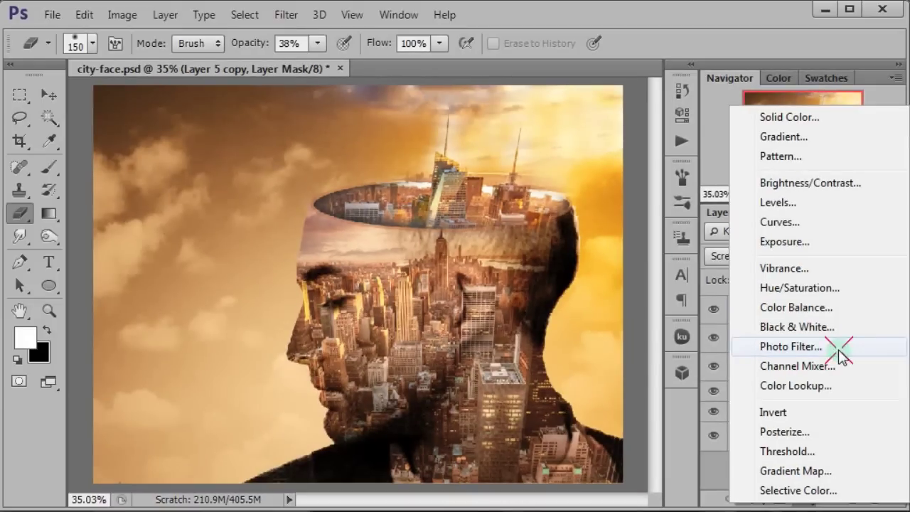
# Step: Add a Photo Filter adjustment using the Underwater filter at 58% density
pyautogui.click(839, 350)
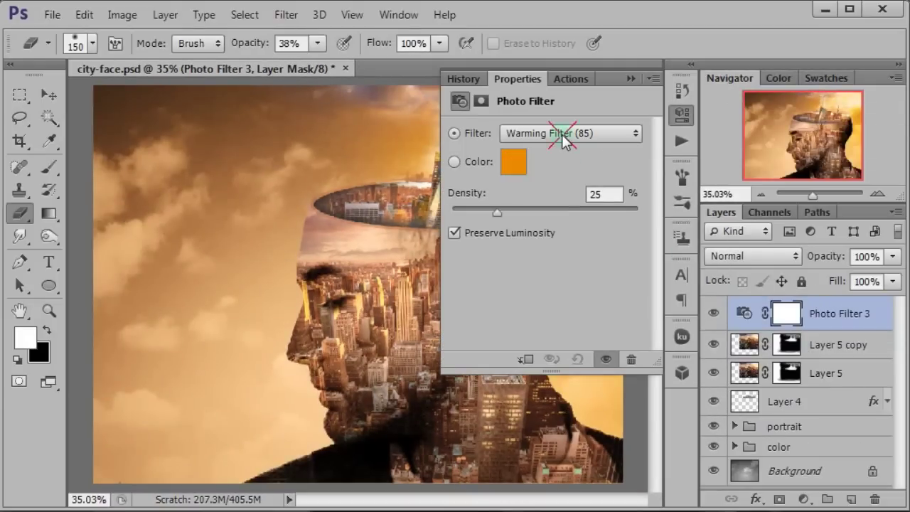
pyautogui.click(561, 135)
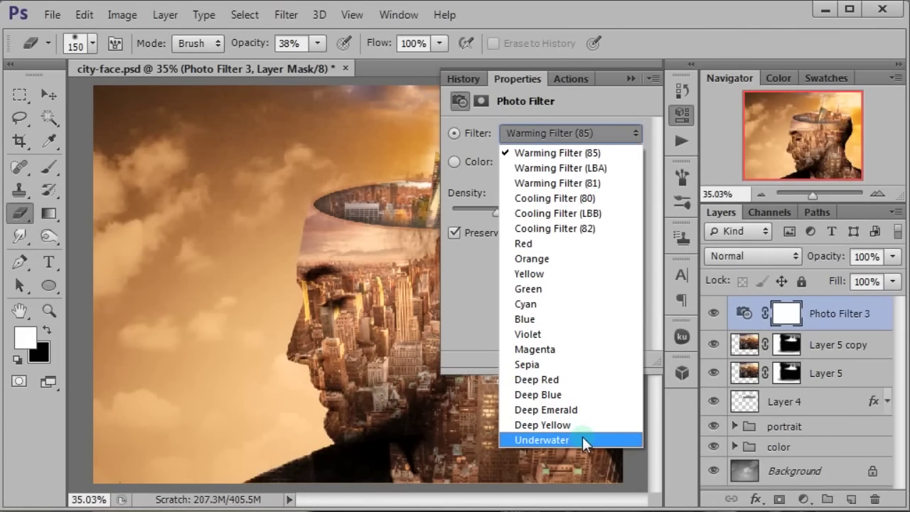
pyautogui.click(582, 440)
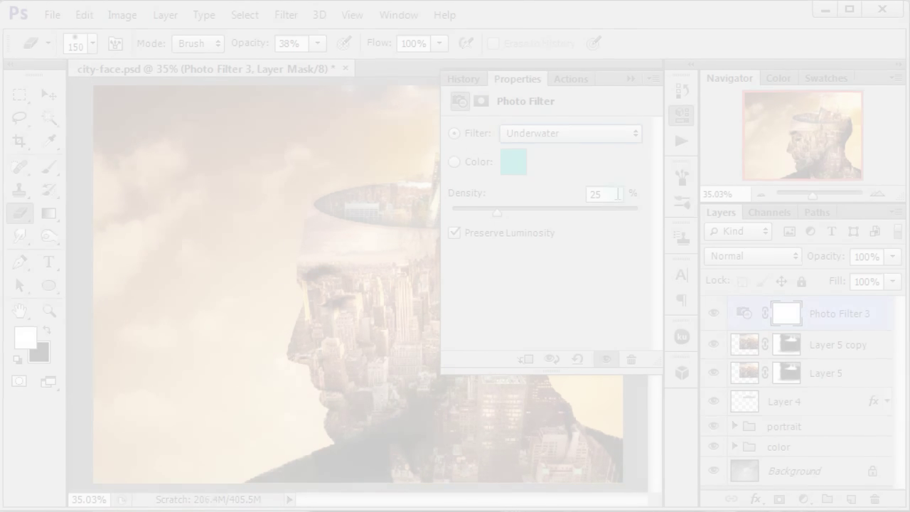
pyautogui.click(587, 194)
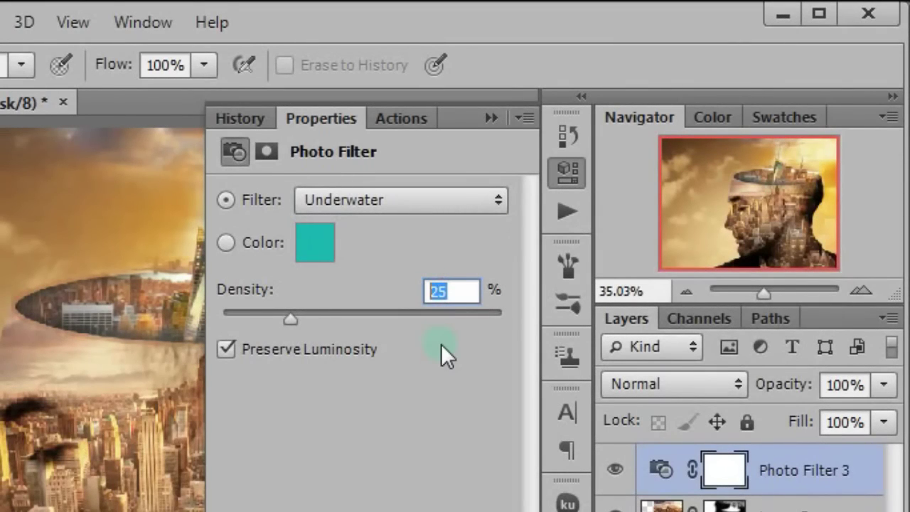
pyautogui.write('58')
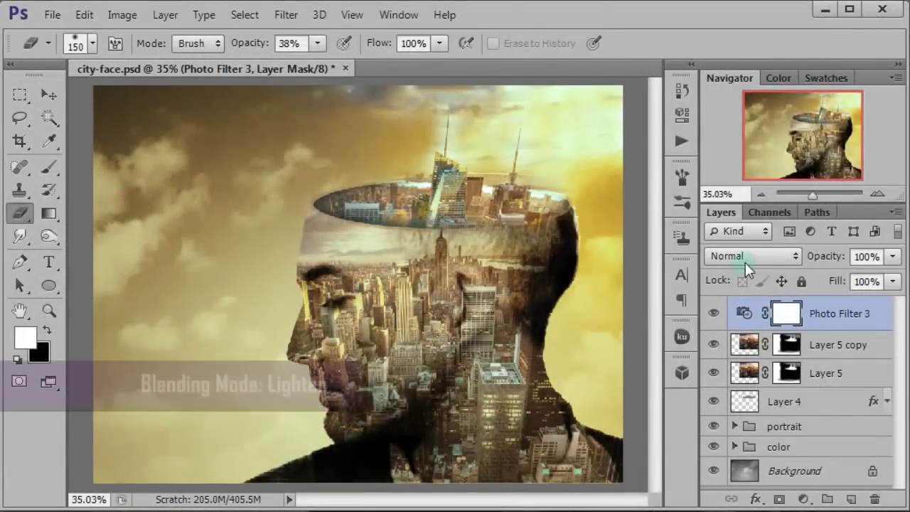
# Step: Blend Photo Filter 3 in Lighten mode and toggle it to compare
pyautogui.click(744, 261)
pyautogui.click(746, 74)
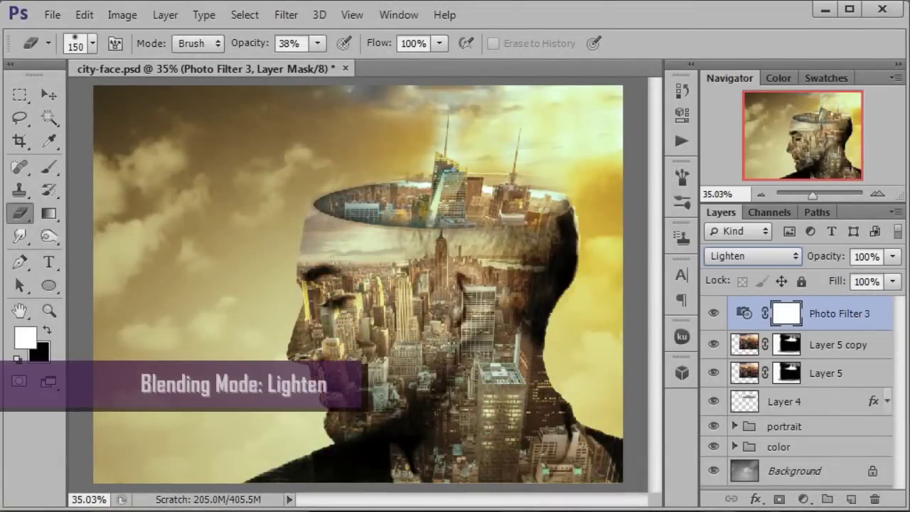
pyautogui.click(711, 314)
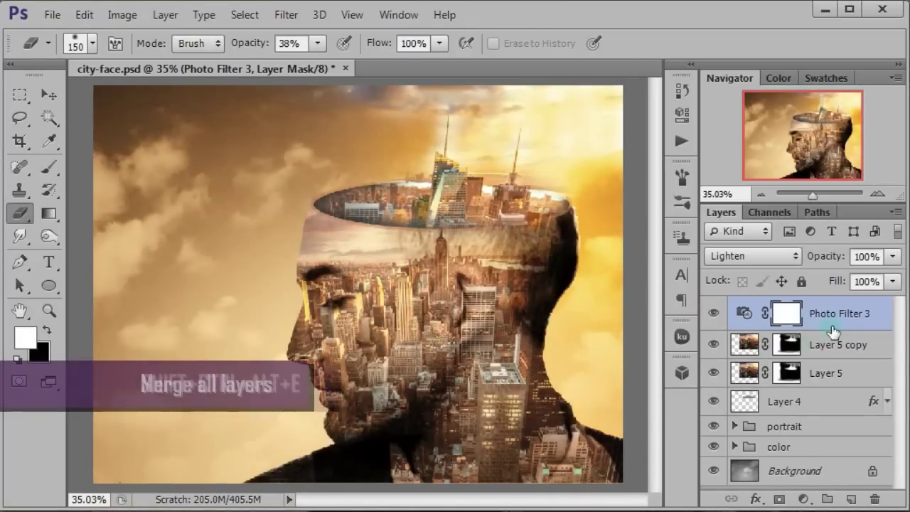
# Step: Merge all visible layers into Layer 6 and Smart Sharpen it (amount 32, radius 16.5 px)
pyautogui.hotkey('ctrl', 'shift', 'alt', 'e')
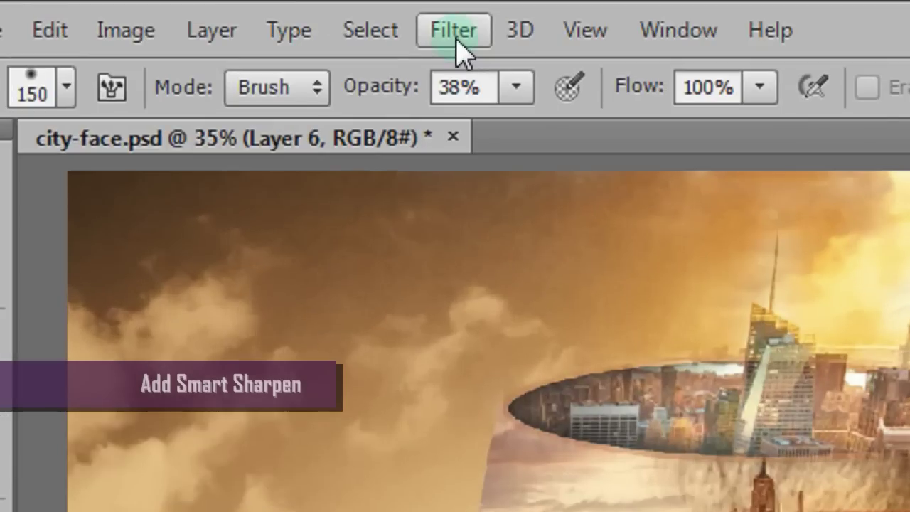
pyautogui.click(455, 36)
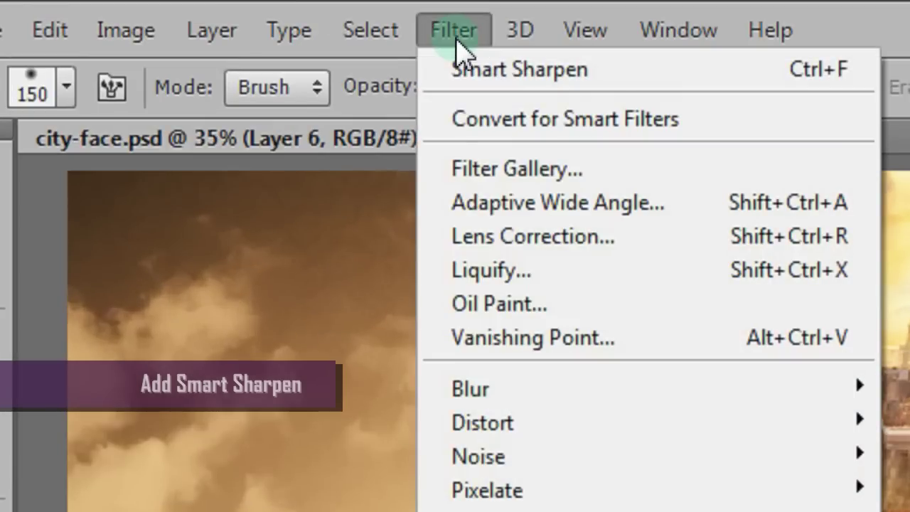
pyautogui.moveTo(259, 264)
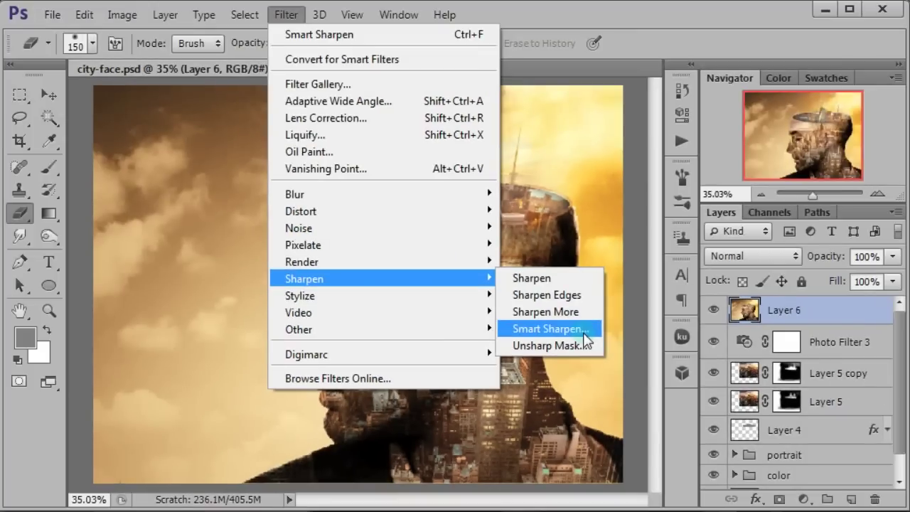
pyautogui.click(459, 264)
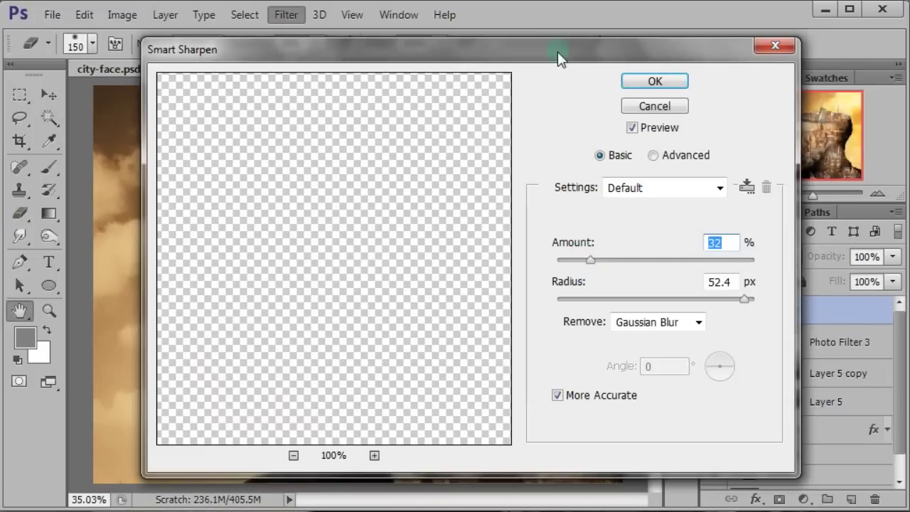
pyautogui.moveTo(557, 51); pyautogui.dragTo(483, 51)
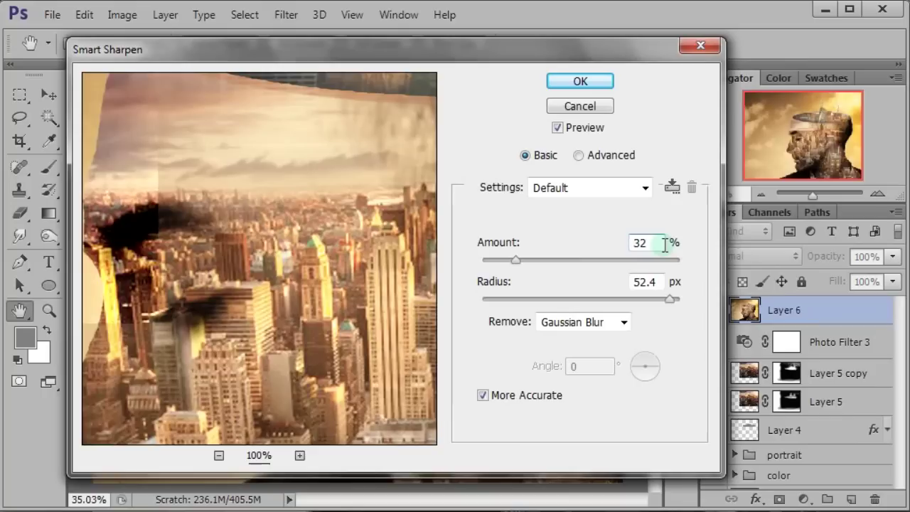
pyautogui.click(658, 282)
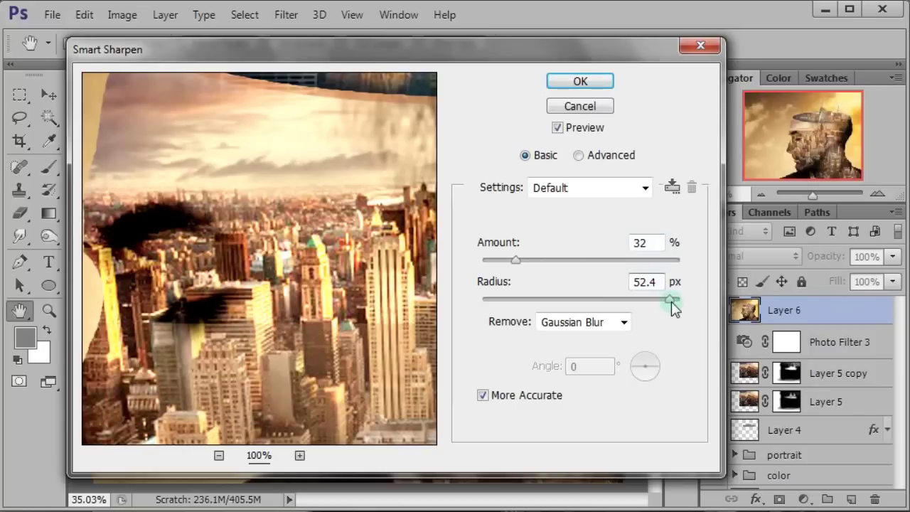
pyautogui.moveTo(670, 299); pyautogui.dragTo(643, 299)
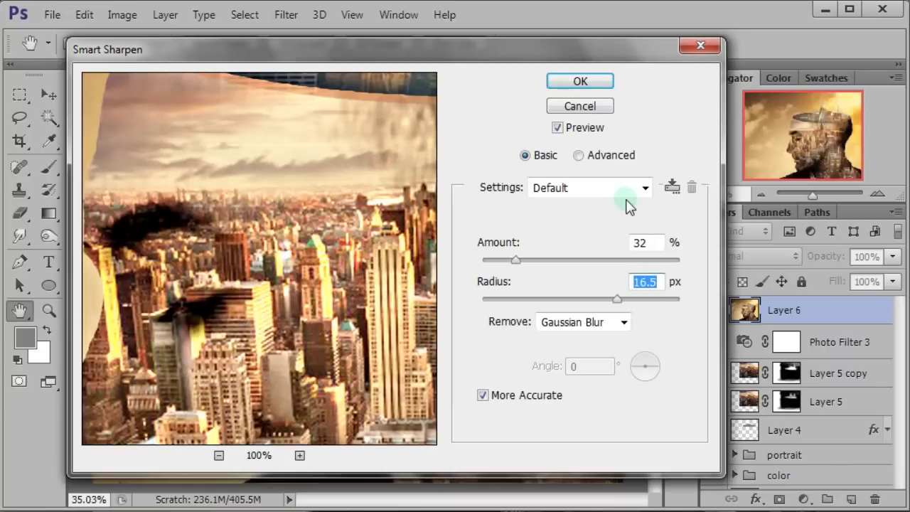
pyautogui.hotkey('ctrl', '-')
pyautogui.click(592, 83)
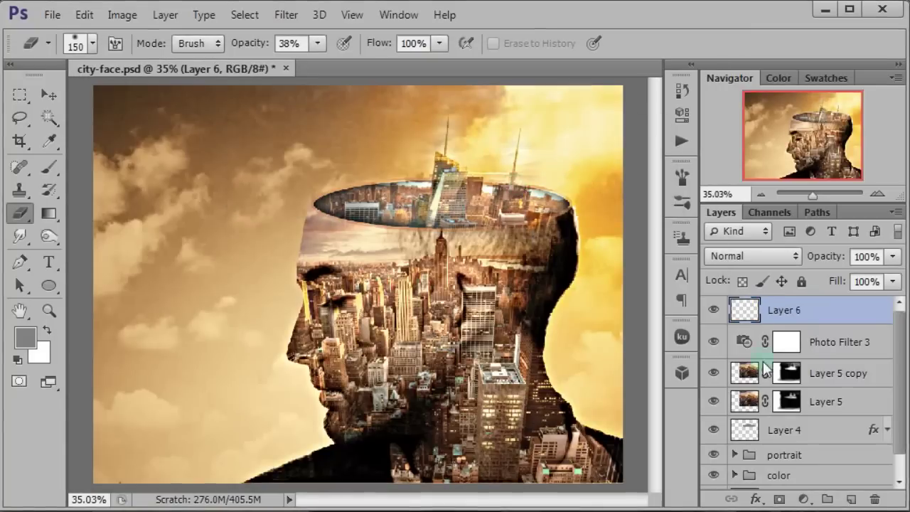
# Step: Blend Layer 6 in Darken mode at 50% opacity
pyautogui.click(780, 258)
pyautogui.scroll(-3, 782, 263)
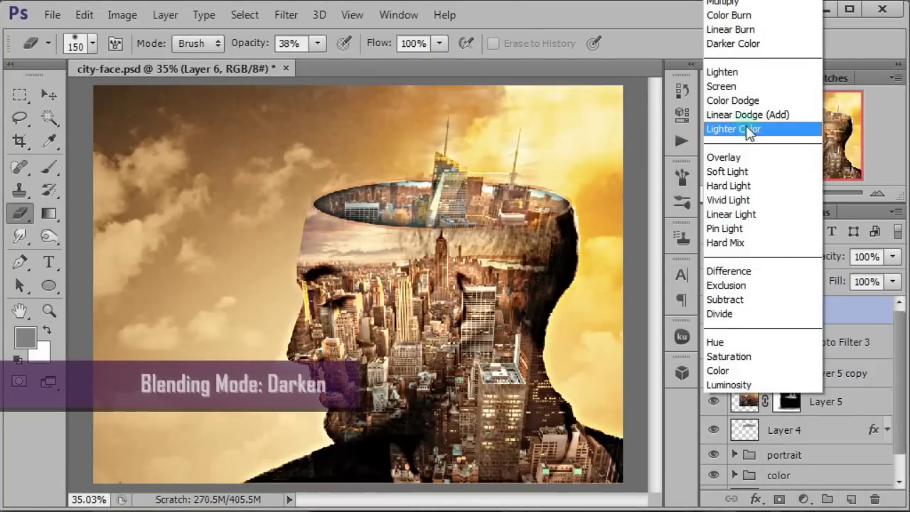
pyautogui.click(732, 4)
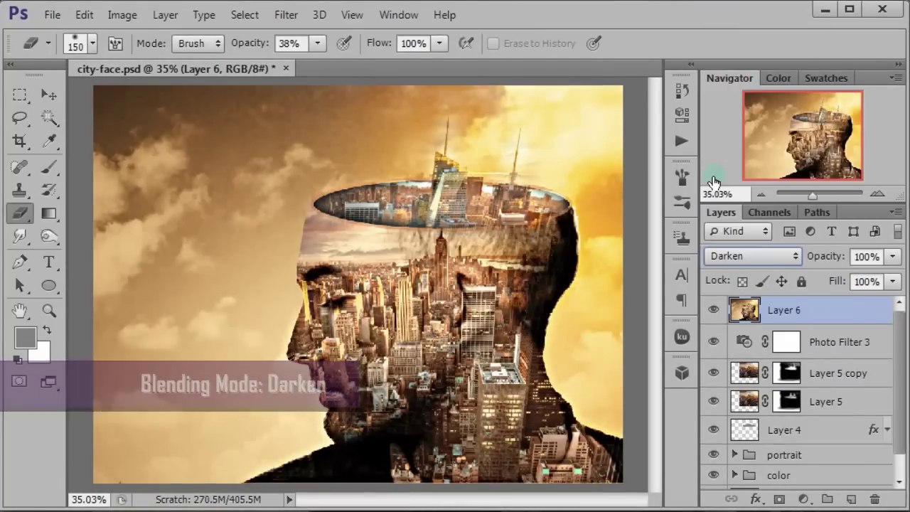
pyautogui.click(873, 256)
pyautogui.write('5')
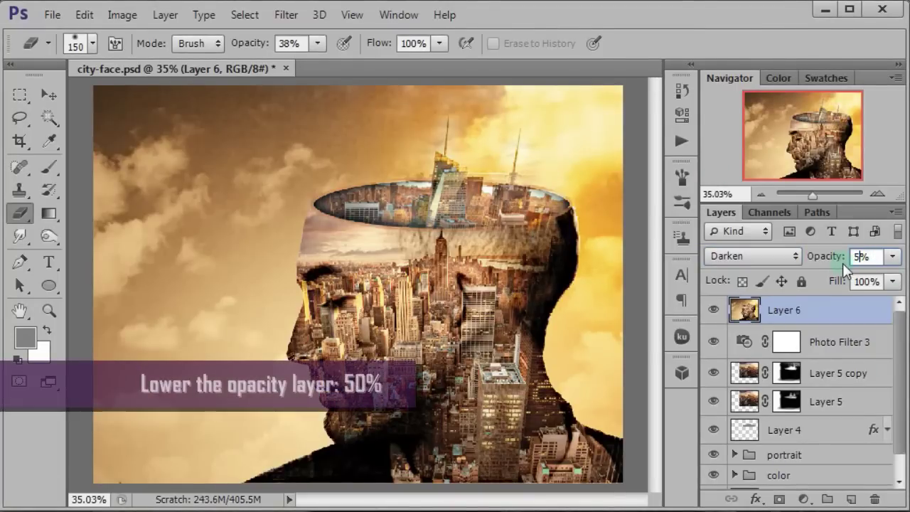
pyautogui.write('0')
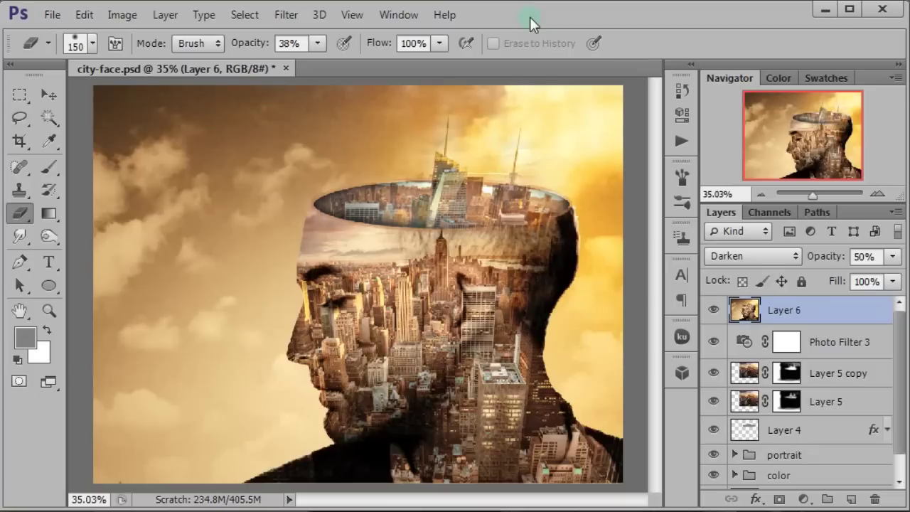
# Step: Add a Black & White adjustment layer using the Darker preset
pyautogui.click(805, 501)
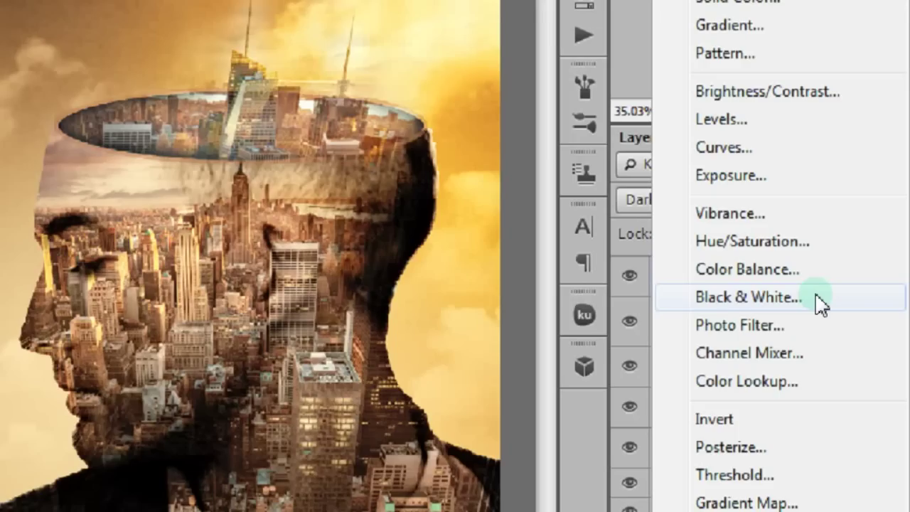
pyautogui.click(785, 270)
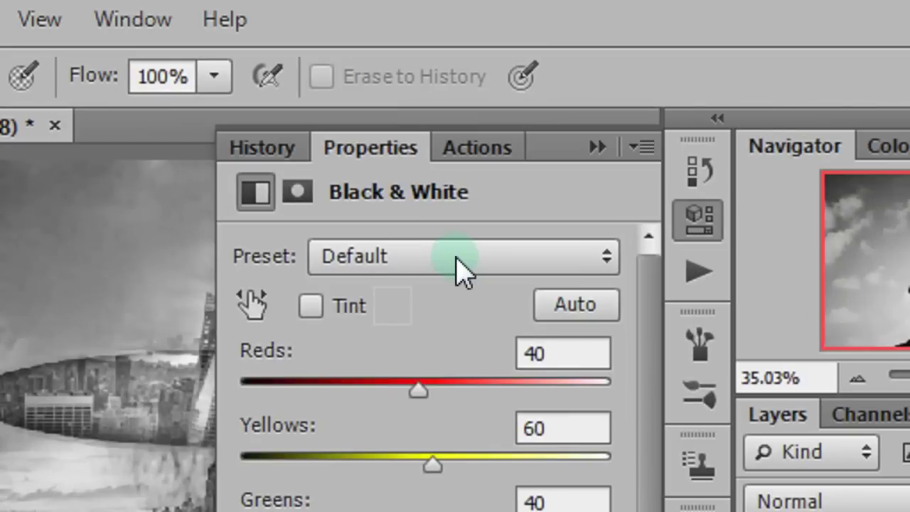
pyautogui.click(560, 134)
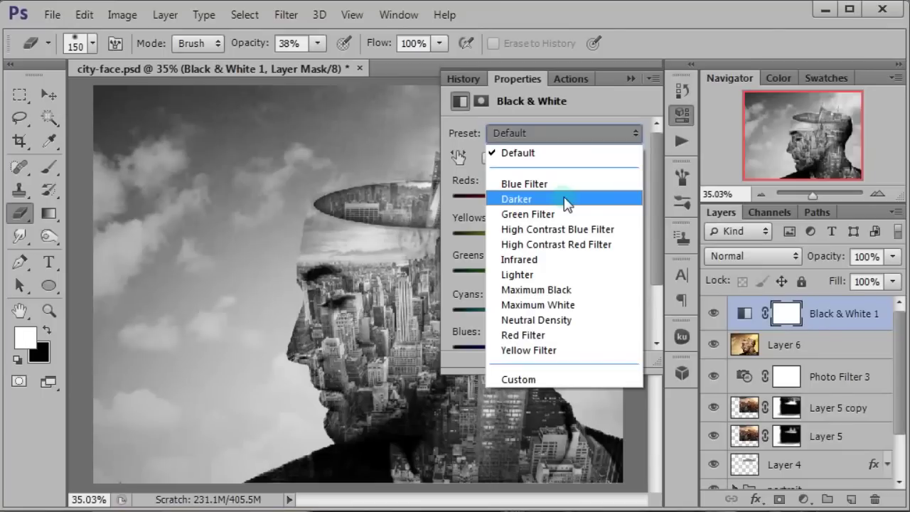
pyautogui.click(468, 343)
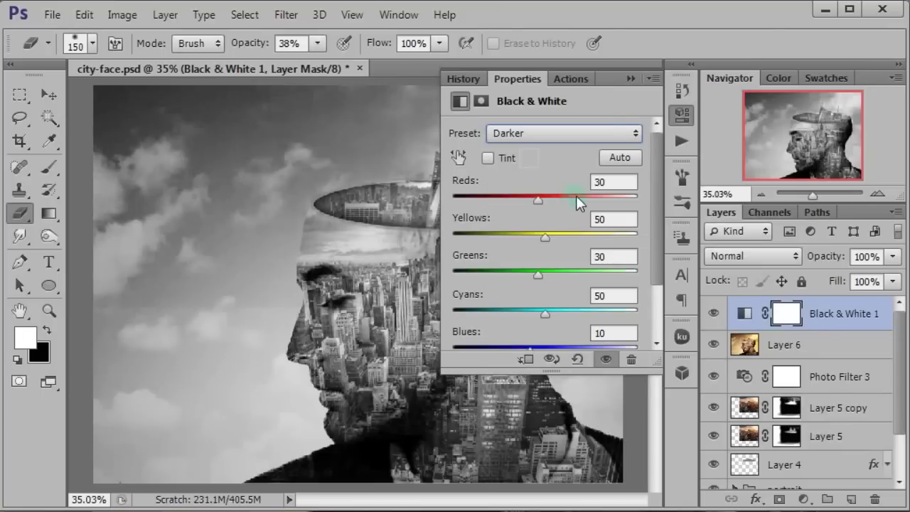
pyautogui.click(630, 78)
# Step: Blend the Black & White layer in Color mode at 45% opacity
pyautogui.click(746, 256)
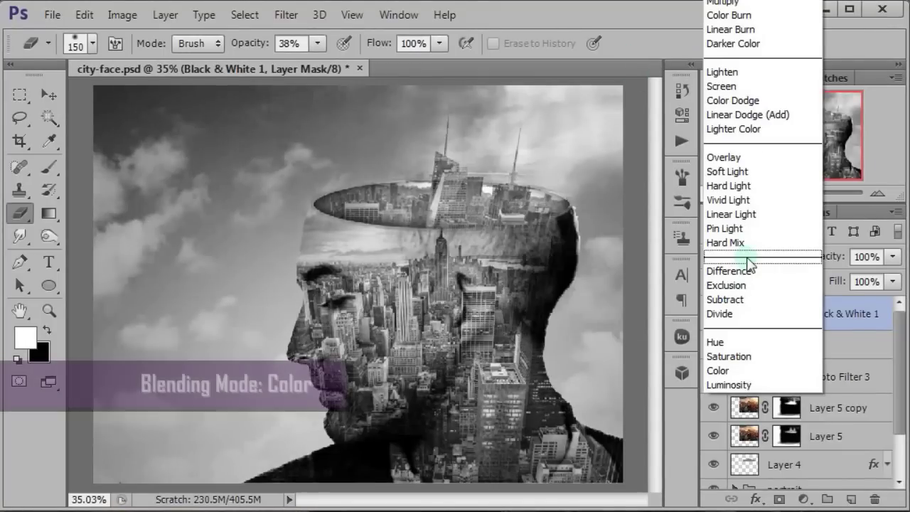
pyautogui.click(743, 369)
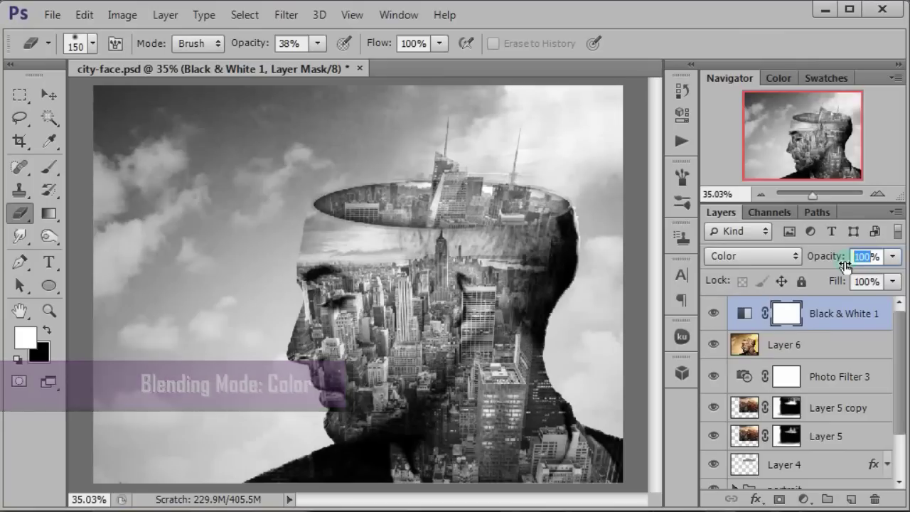
pyautogui.write('45')
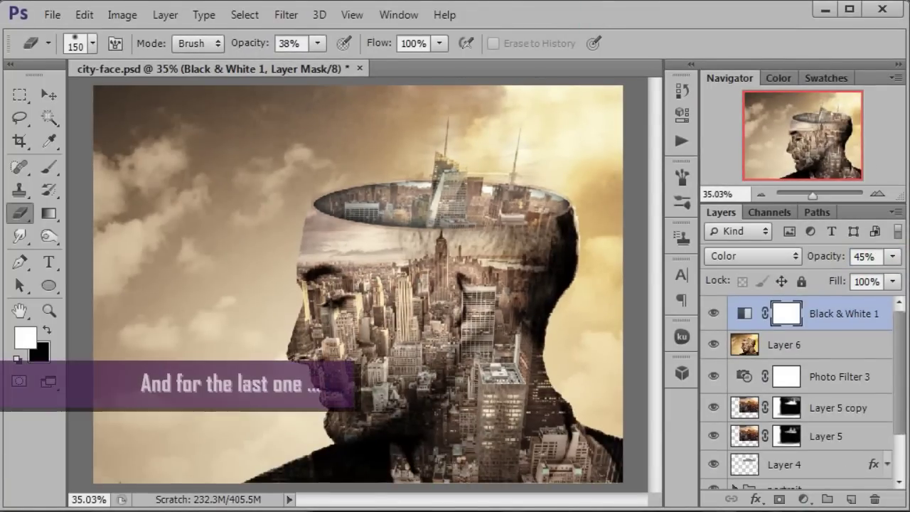
pyautogui.click(803, 500)
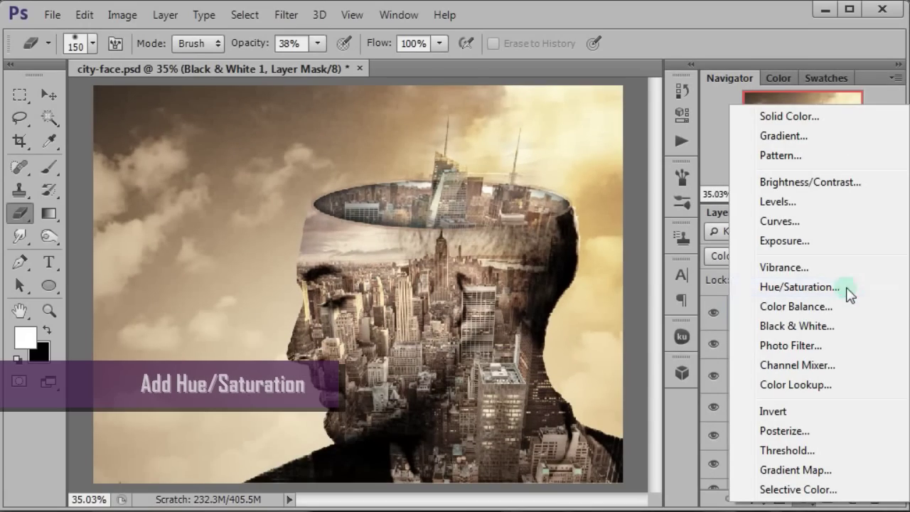
# Step: Add a Hue/Saturation adjustment layer with Hue +5 and Saturation +20
pyautogui.click(800, 286)
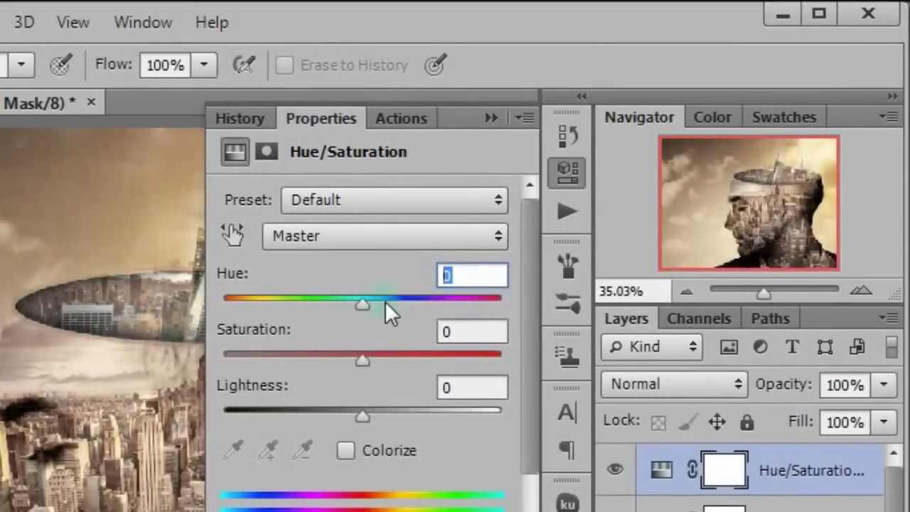
pyautogui.moveTo(365, 304); pyautogui.dragTo(381, 304)
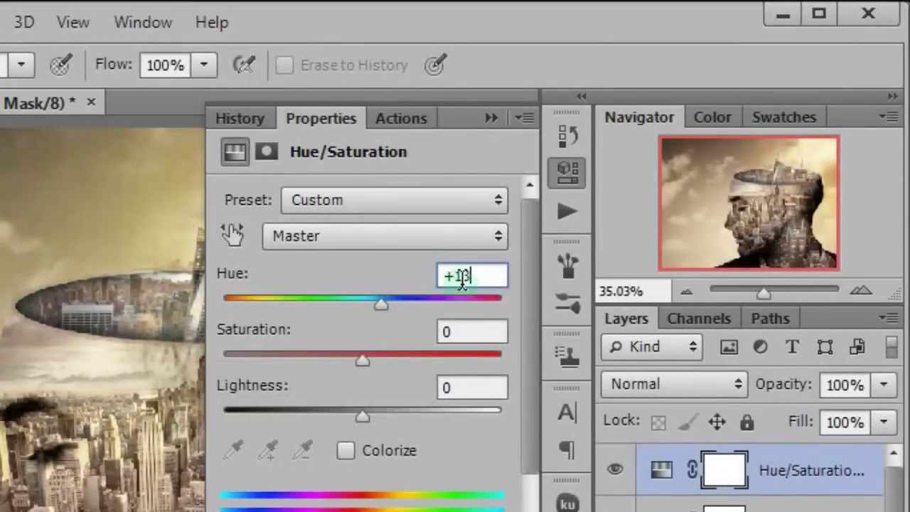
pyautogui.press('BackSpace')
pyautogui.write('+5')
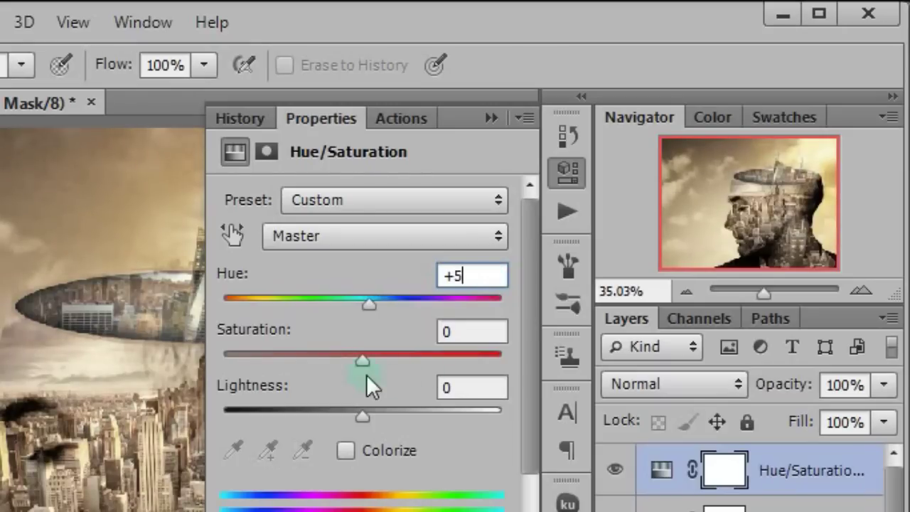
pyautogui.moveTo(364, 360); pyautogui.dragTo(393, 360)
pyautogui.click(465, 330)
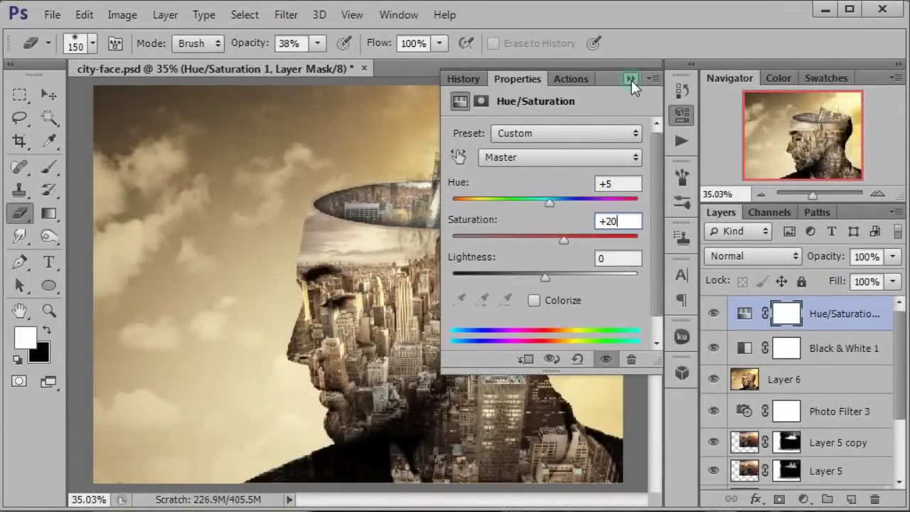
# Step: Collapse the Properties panel and toggle Hue/Saturation 1 off and on to compare
pyautogui.click(631, 80)
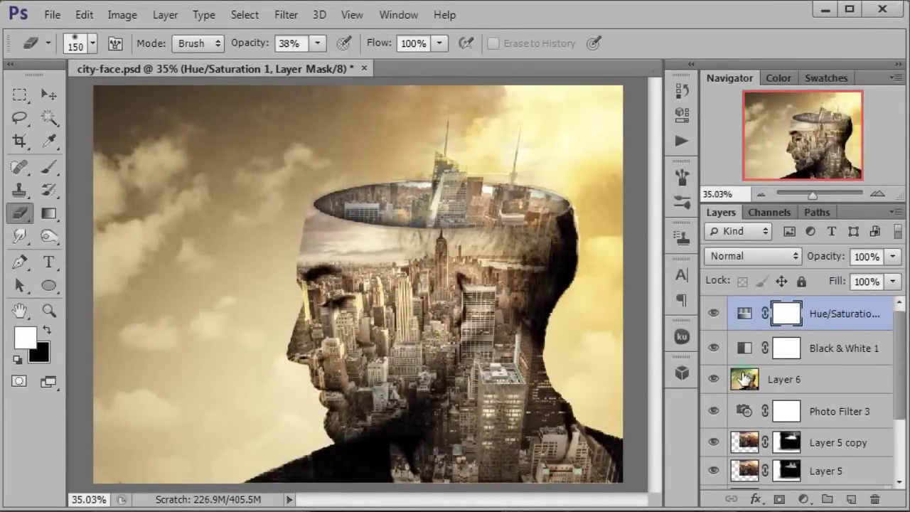
pyautogui.click(714, 314)
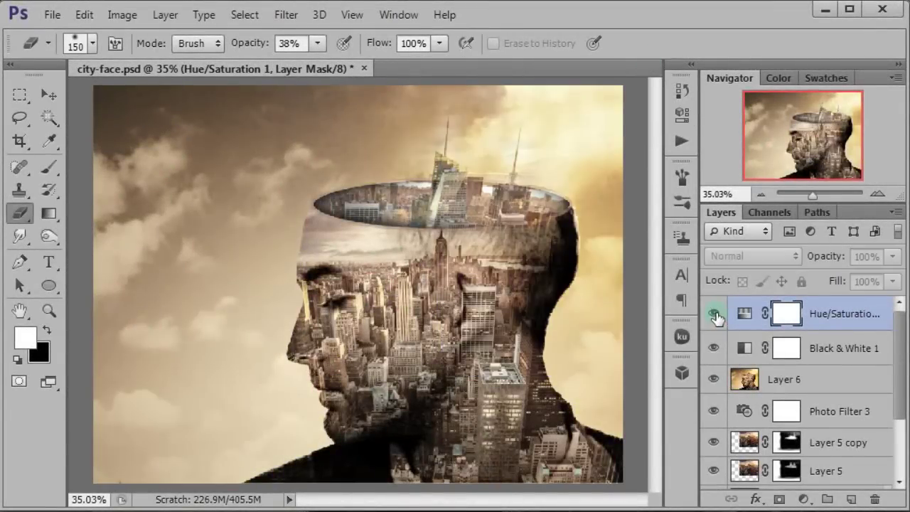
pyautogui.click(715, 314)
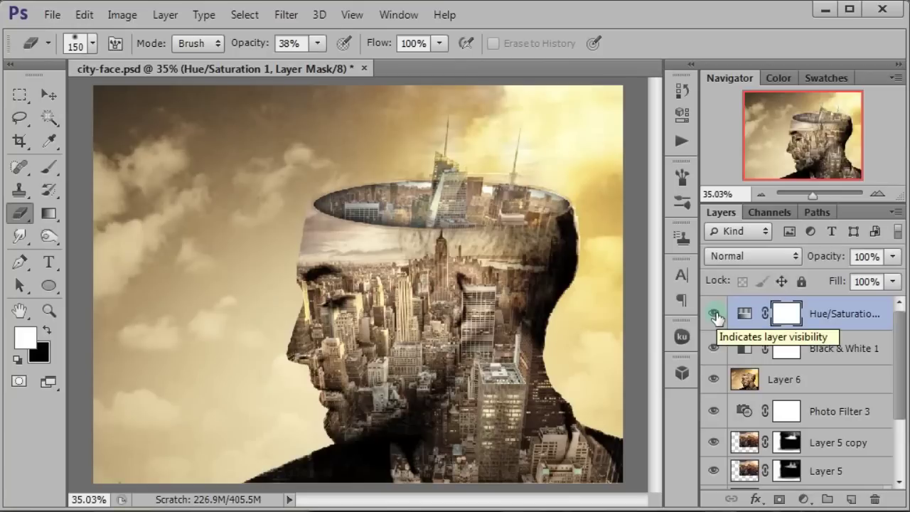